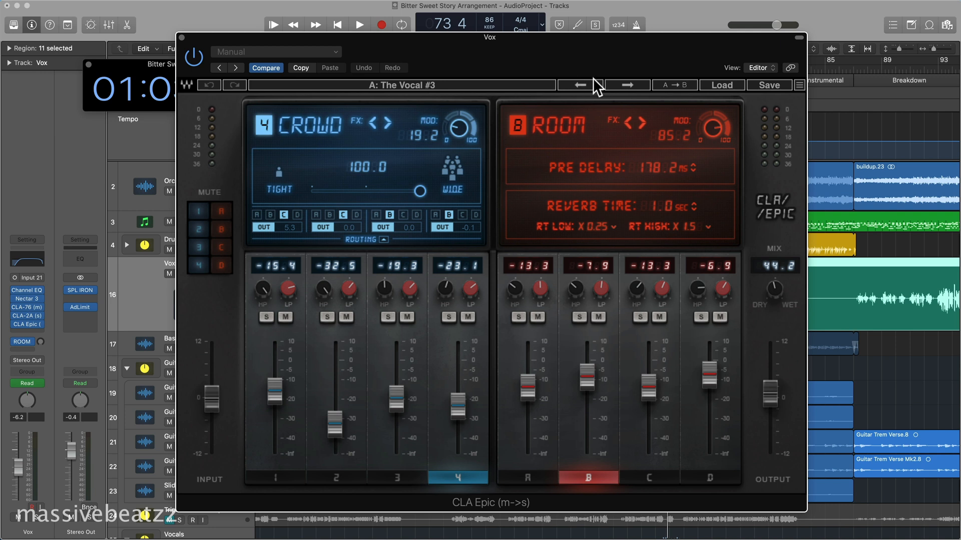
pyautogui.moveTo(593, 57); pyautogui.dragTo(573, 55)
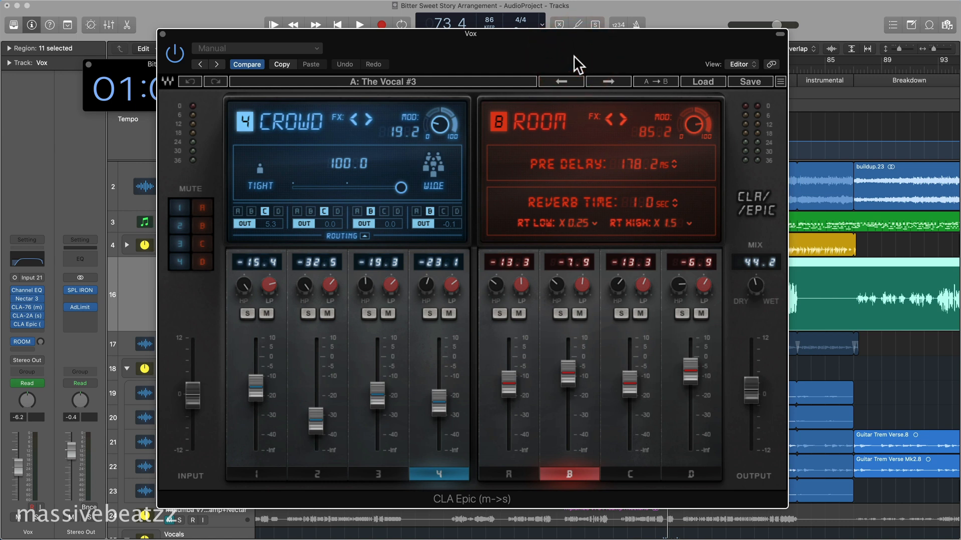
pyautogui.moveTo(574, 55); pyautogui.dragTo(567, 44)
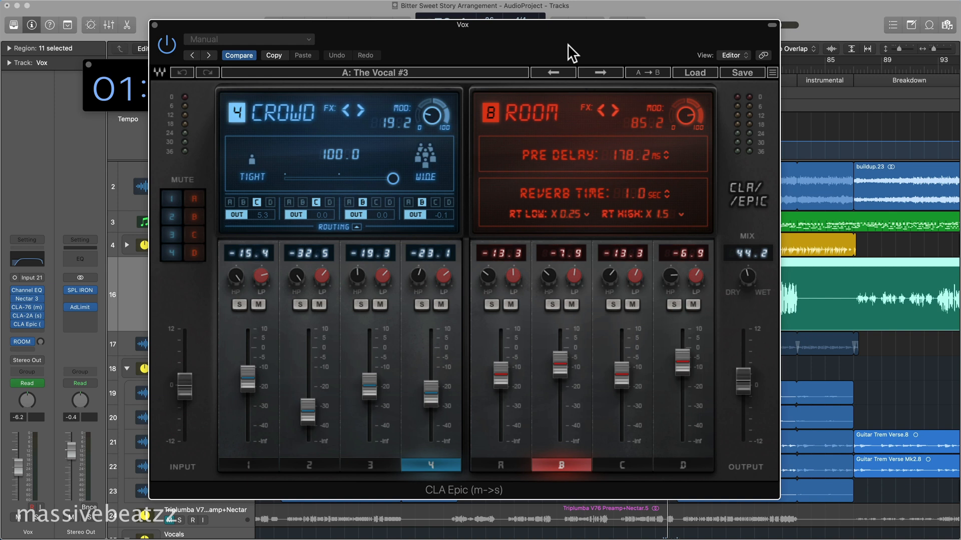
pyautogui.moveTo(689, 34)
pyautogui.mouseDown()
pyautogui.moveTo(739, 35)
pyautogui.moveTo(644, 27)
pyautogui.moveTo(658, 49)
pyautogui.moveTo(656, 107)
pyautogui.moveTo(657, 66)
pyautogui.moveTo(708, 39)
pyautogui.moveTo(678, 39)
pyautogui.mouseUp()
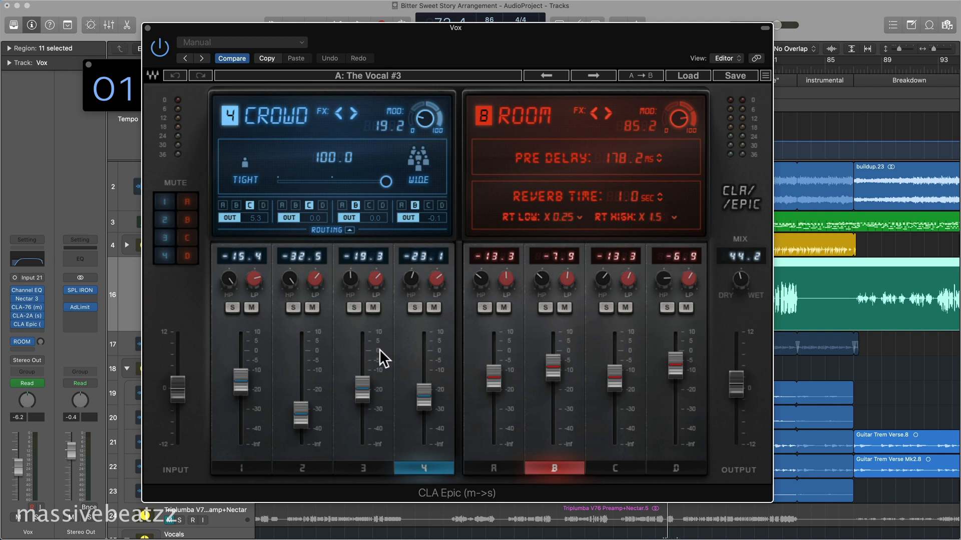
# Display the SPACE reverb settings of channel D in the Vox track's CLA Epic plug-in.
pyautogui.click(293, 336)
pyautogui.click(696, 331)
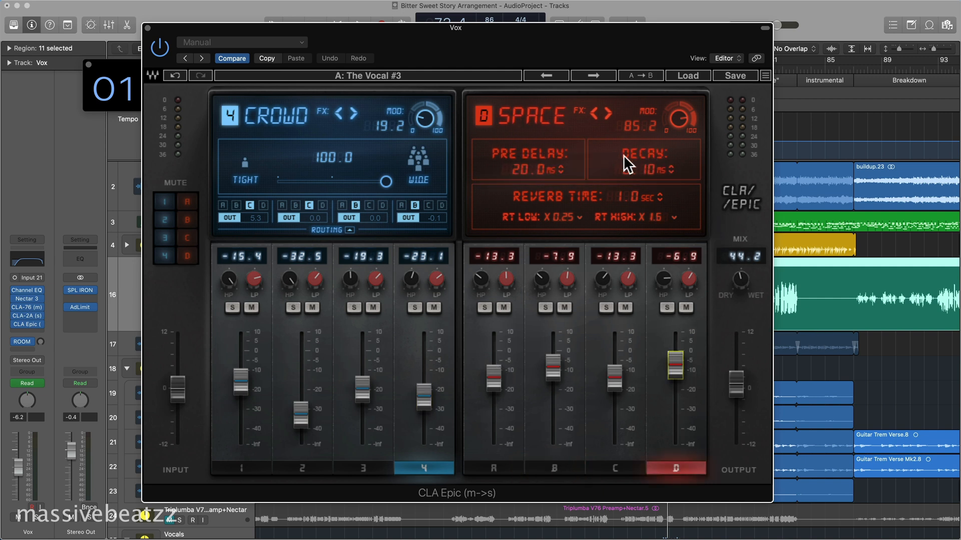
pyautogui.moveTo(607, 281)
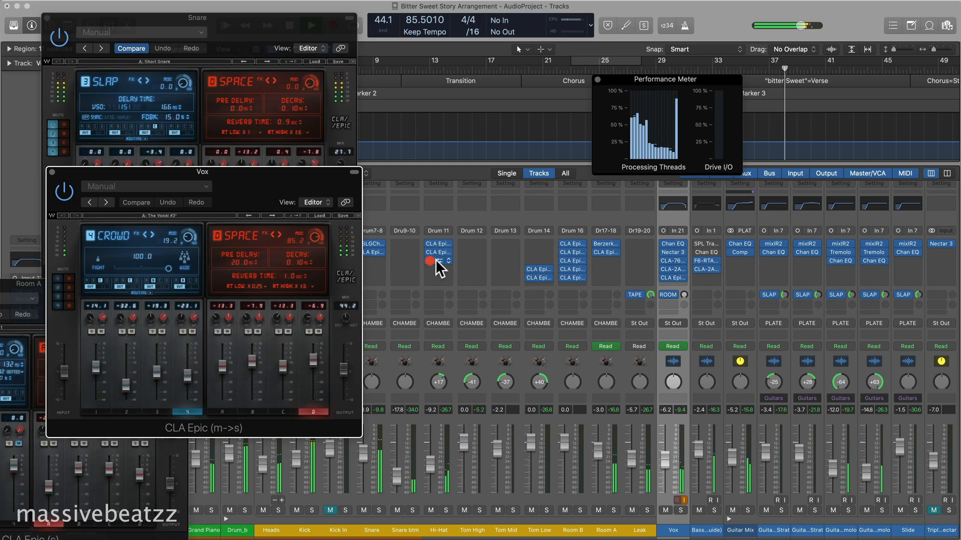
# Move the CLA Epic instances from the Tom Low channel into the free insert slots of the Hi-Hat channel.
pyautogui.moveTo(435, 265)
pyautogui.mouseDown()
pyautogui.moveTo(546, 268)
pyautogui.moveTo(436, 270)
pyautogui.mouseUp()
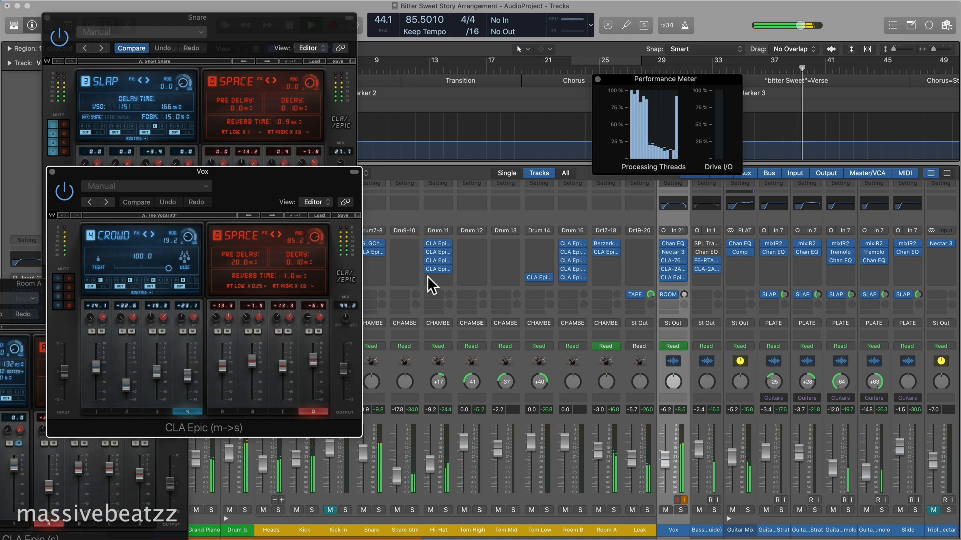
pyautogui.moveTo(542, 278); pyautogui.dragTo(443, 279)
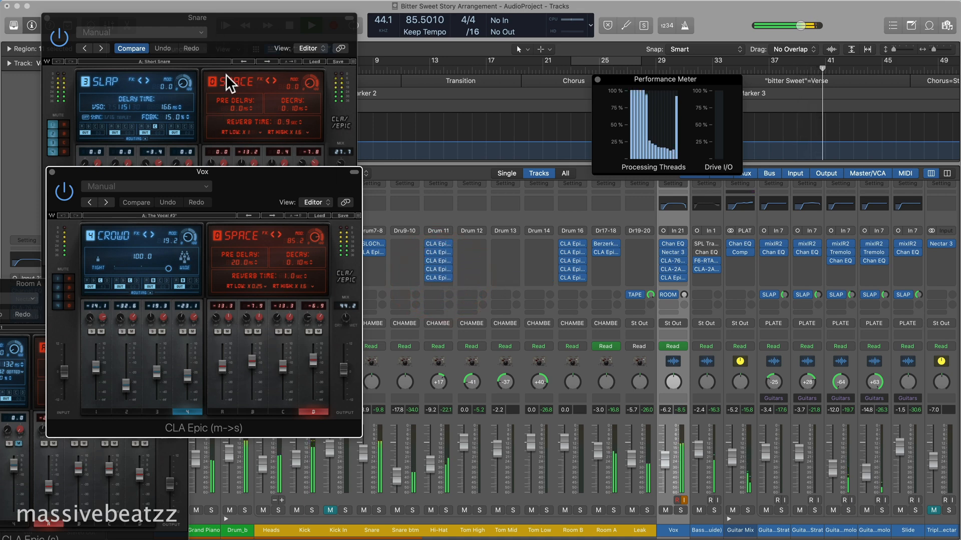
# Bypass the Vox channel's CLA Epic and re-enable it to compare the processing load with and without it.
pyautogui.click(64, 190)
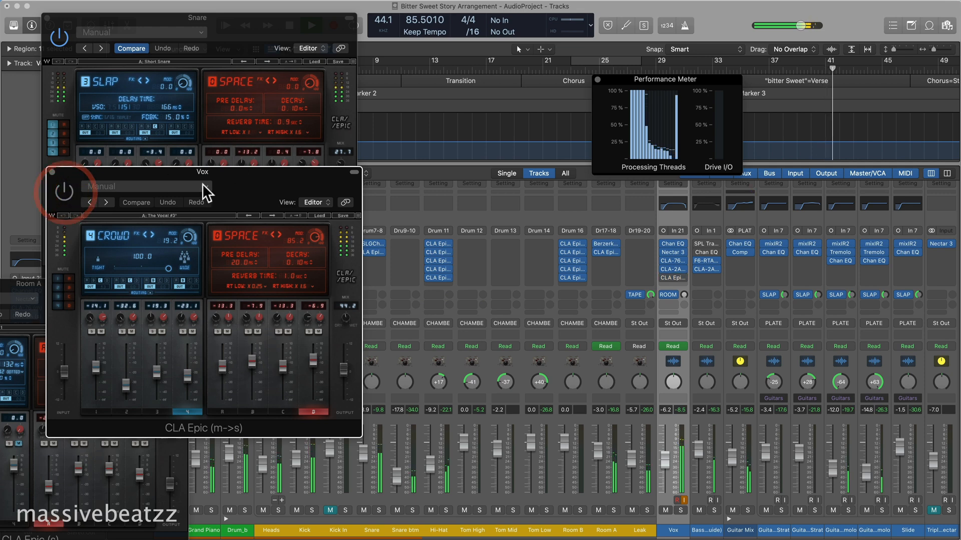
pyautogui.moveTo(245, 188); pyautogui.dragTo(403, 146)
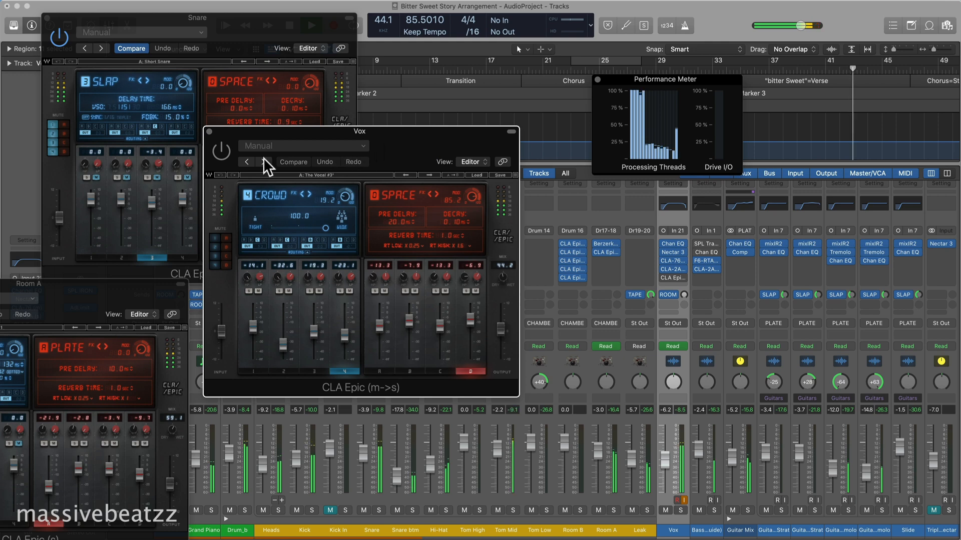
pyautogui.click(221, 154)
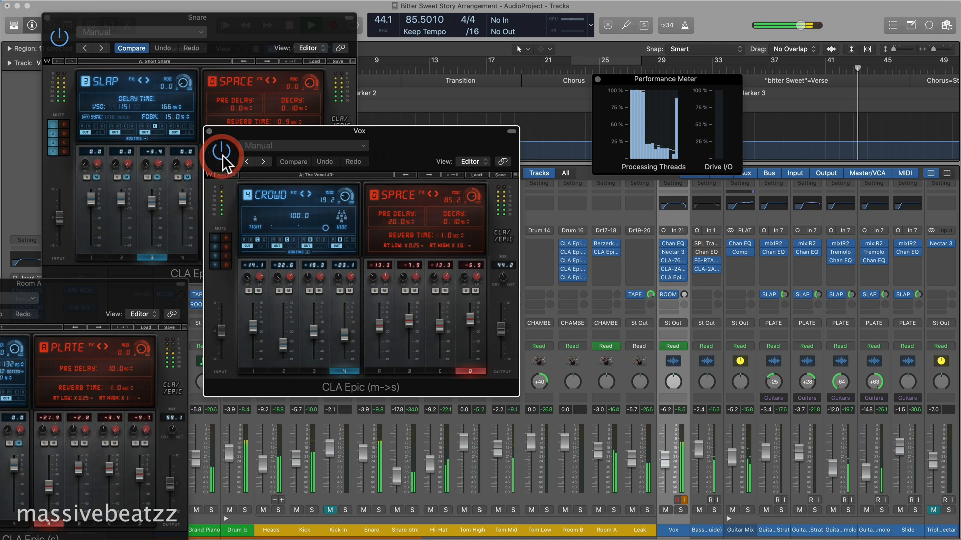
# Solo the Vox channel and raise the dry/wet mix of its CLA Epic plug-in.
pyautogui.click(680, 511)
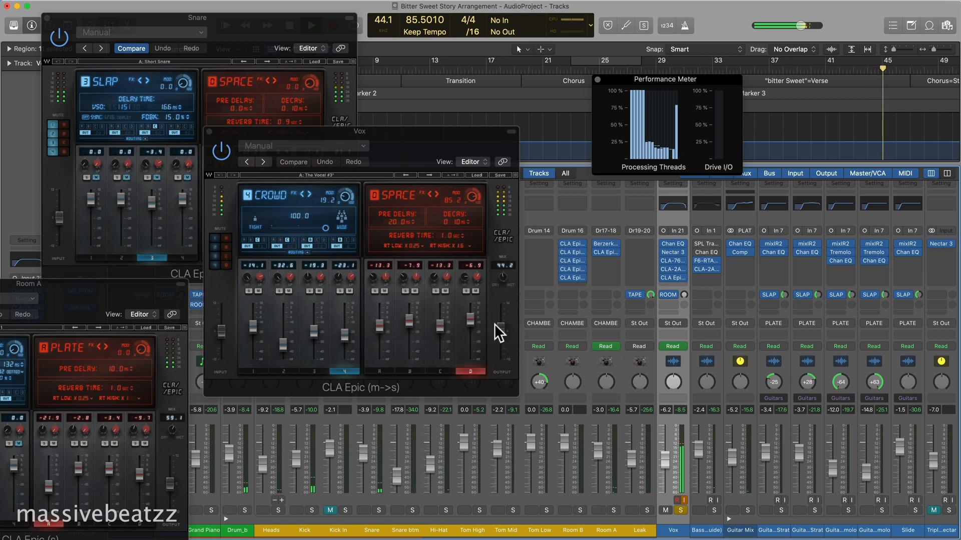
pyautogui.moveTo(503, 277); pyautogui.dragTo(503, 251)
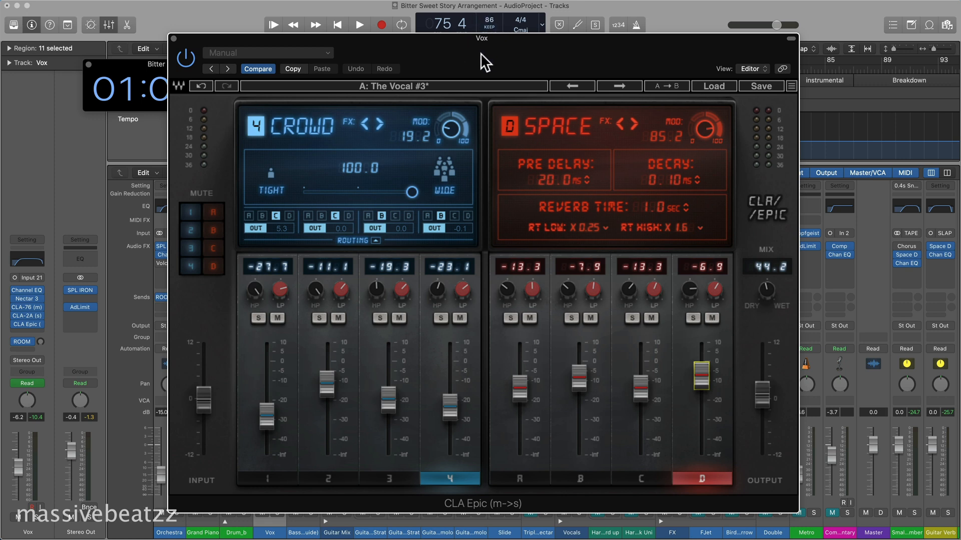
pyautogui.moveTo(481, 53)
pyautogui.mouseDown()
pyautogui.moveTo(443, 28)
pyautogui.moveTo(499, 37)
pyautogui.moveTo(486, 36)
pyautogui.moveTo(497, 40)
pyautogui.moveTo(483, 40)
pyautogui.moveTo(479, 62)
pyautogui.moveTo(480, 52)
pyautogui.moveTo(463, 53)
pyautogui.mouseUp()
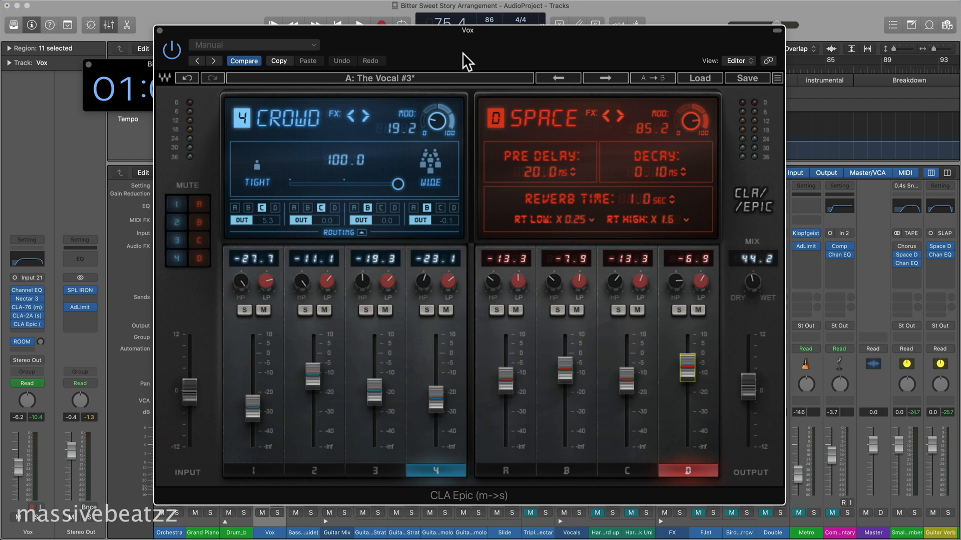
pyautogui.click(481, 50)
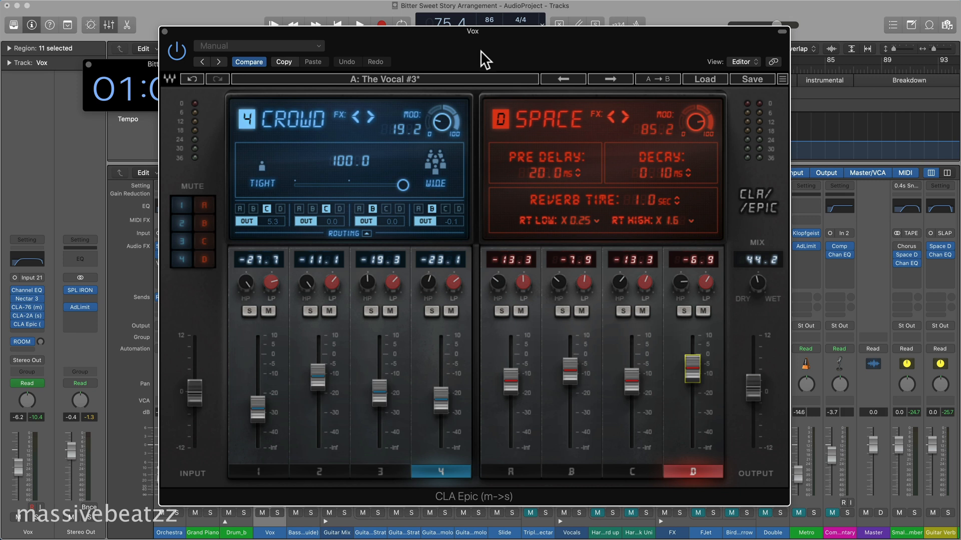
pyautogui.moveTo(503, 52)
pyautogui.mouseDown()
pyautogui.moveTo(556, 57)
pyautogui.moveTo(519, 46)
pyautogui.mouseUp()
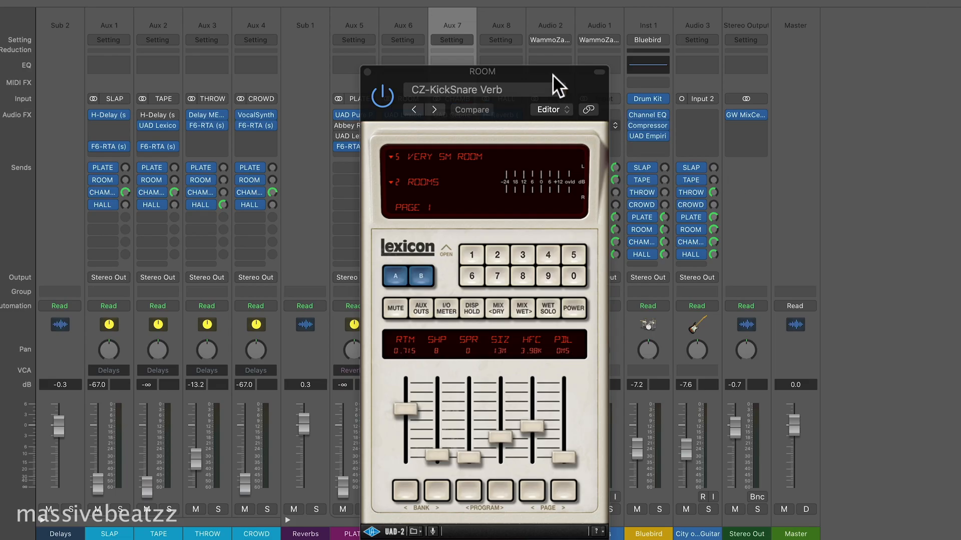
pyautogui.moveTo(552, 74); pyautogui.dragTo(678, 73)
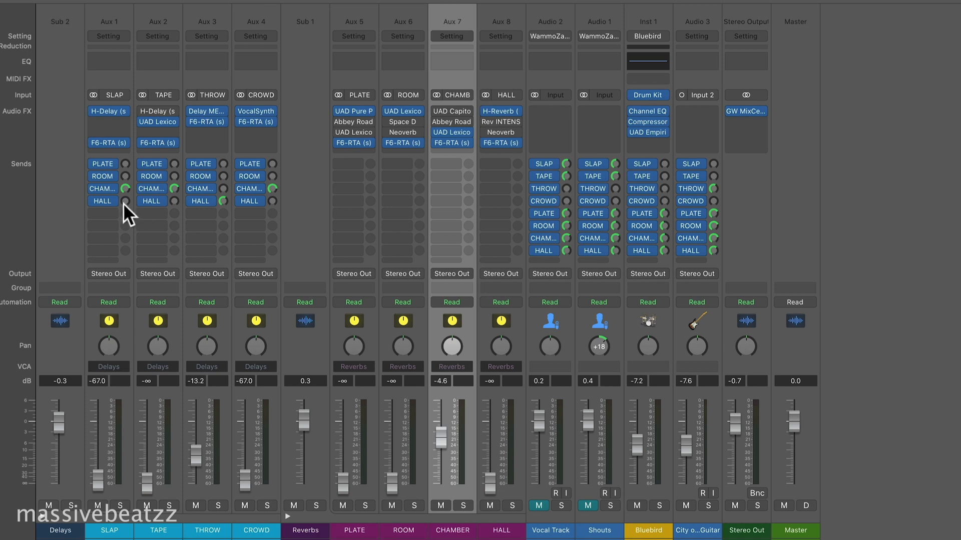
# Set the CHAMBER aux fader to -4.0 dB and the Reverbs group fader to -1.3 dB.
pyautogui.moveTo(124, 202); pyautogui.dragTo(129, 226)
pyautogui.moveTo(444, 440); pyautogui.dragTo(444, 438)
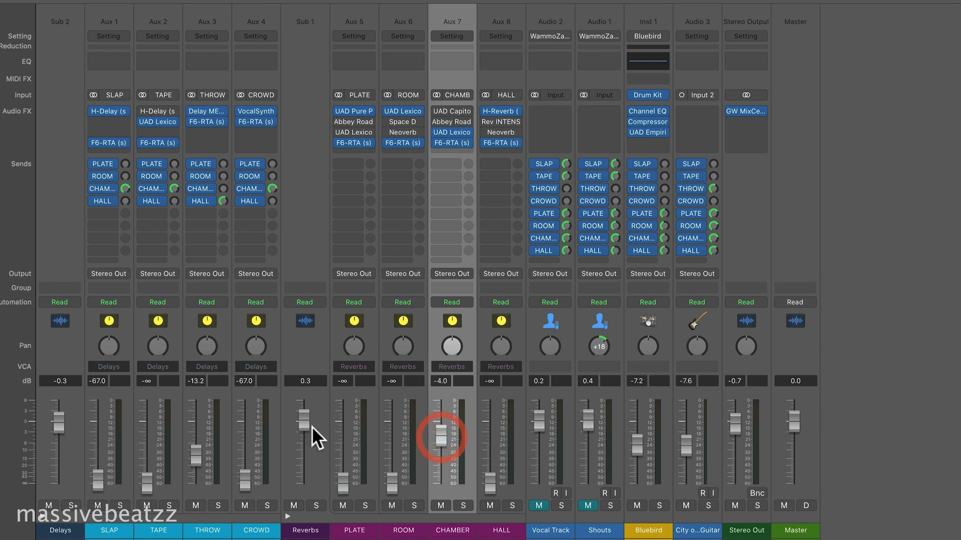
pyautogui.moveTo(311, 435)
pyautogui.mouseDown()
pyautogui.moveTo(311, 450)
pyautogui.moveTo(304, 426)
pyautogui.mouseUp()
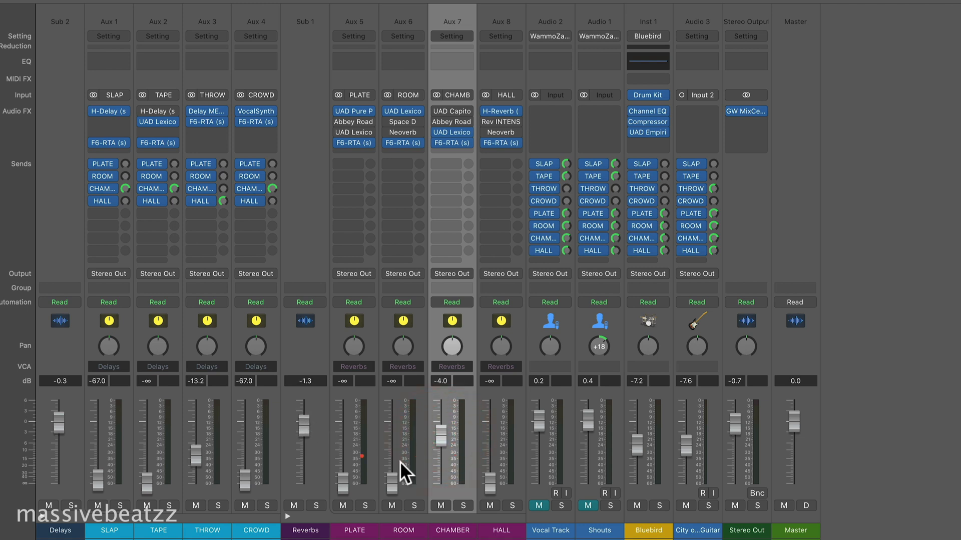
pyautogui.moveTo(392, 483)
pyautogui.mouseDown()
pyautogui.moveTo(393, 462)
pyautogui.moveTo(393, 485)
pyautogui.mouseUp()
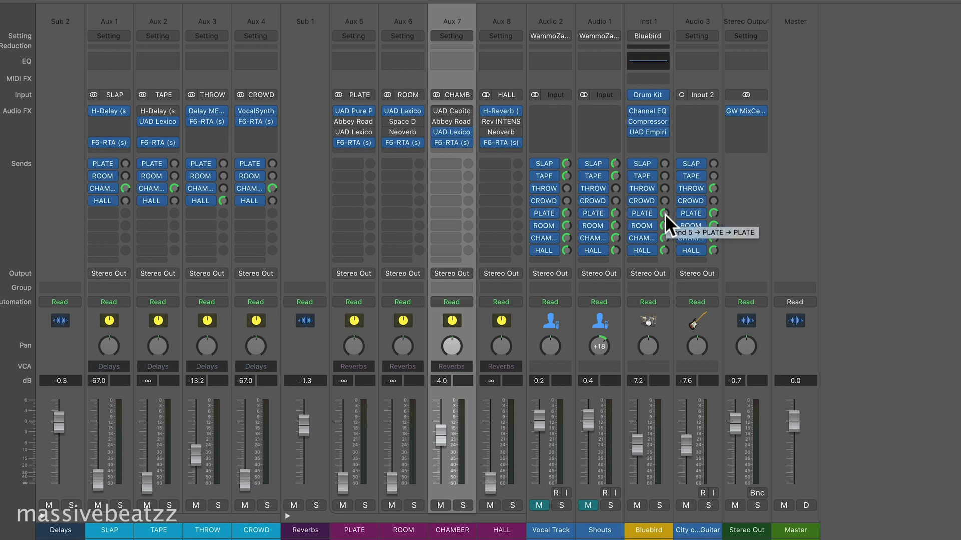
pyautogui.moveTo(665, 219); pyautogui.dragTo(665, 252)
pyautogui.moveTo(392, 490); pyautogui.dragTo(393, 510)
pyautogui.moveTo(345, 488)
pyautogui.mouseDown()
pyautogui.moveTo(354, 431)
pyautogui.moveTo(345, 493)
pyautogui.mouseUp()
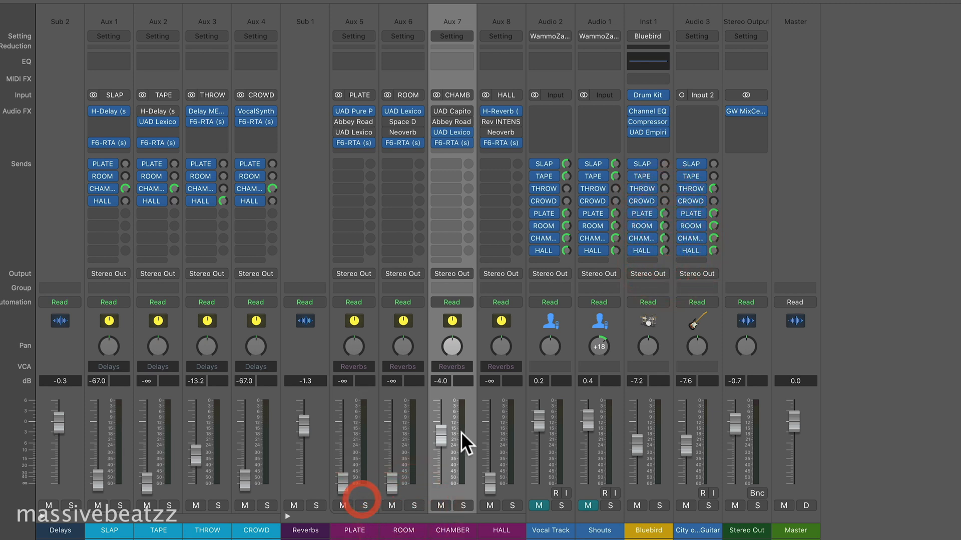
# Set the reverb aux faders to -4.6 dB for CHAMBER, -23.5 dB for ROOM and -25.5 dB for PLATE.
pyautogui.moveTo(445, 434); pyautogui.dragTo(446, 437)
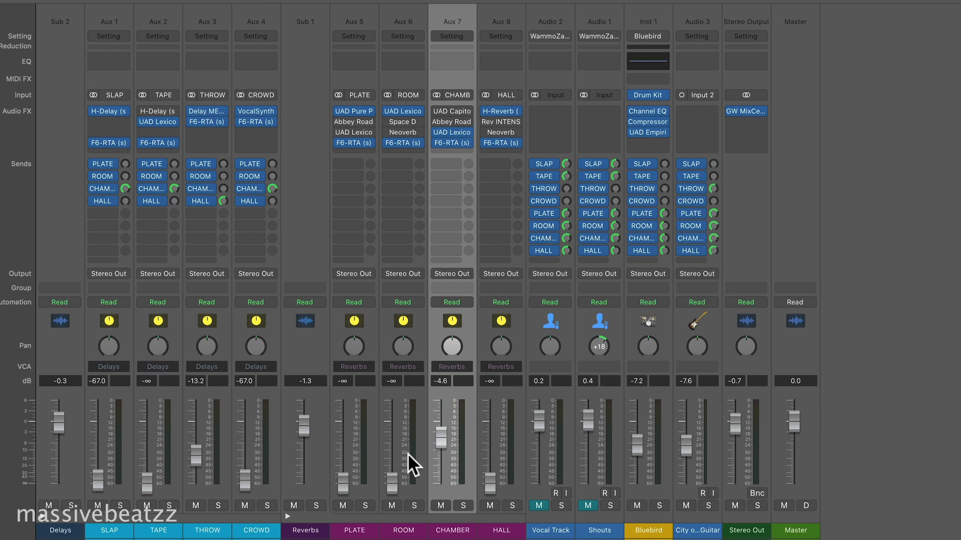
pyautogui.moveTo(392, 453); pyautogui.dragTo(392, 437)
pyautogui.moveTo(337, 475); pyautogui.dragTo(354, 454)
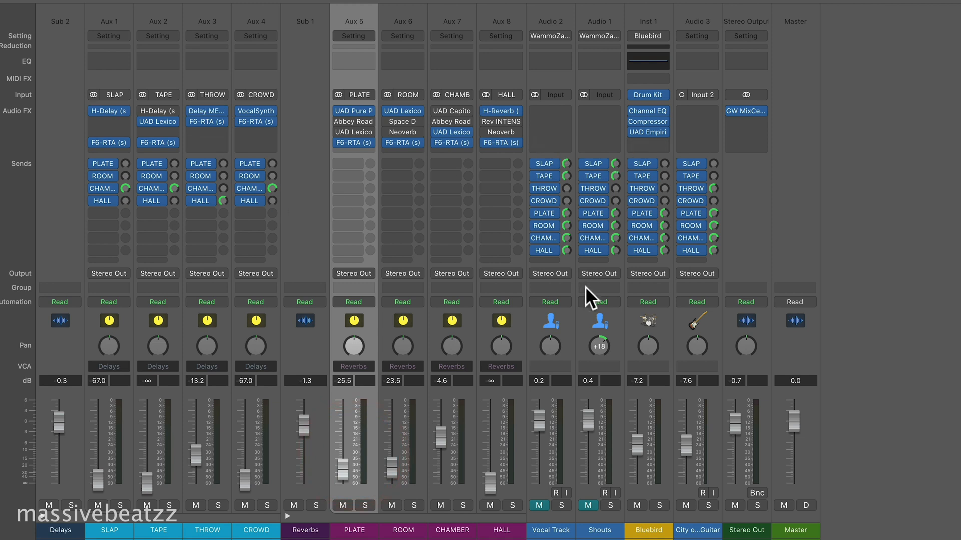
# Select the Vocal Track and Shouts channels in turn, and lower the PLATE send on the guitar channel.
pyautogui.click(560, 529)
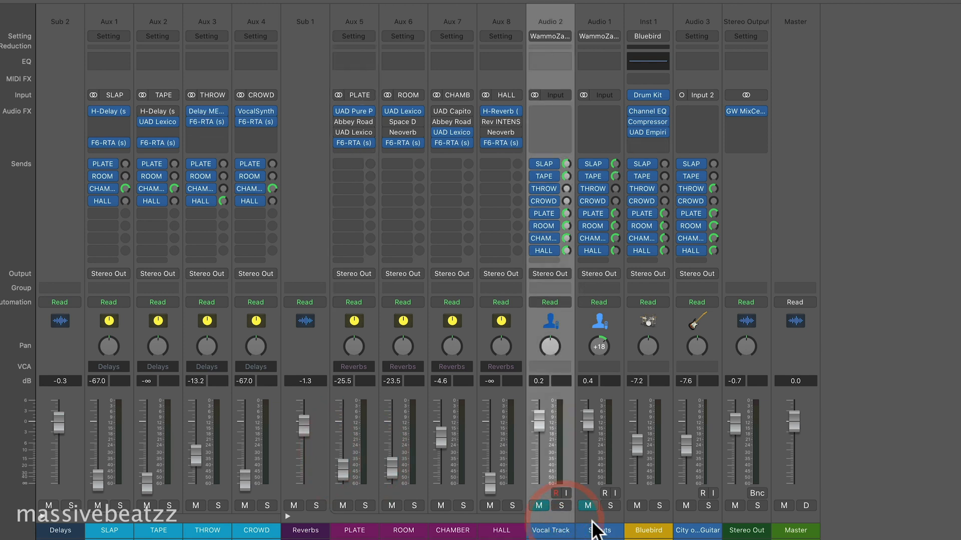
pyautogui.click(593, 529)
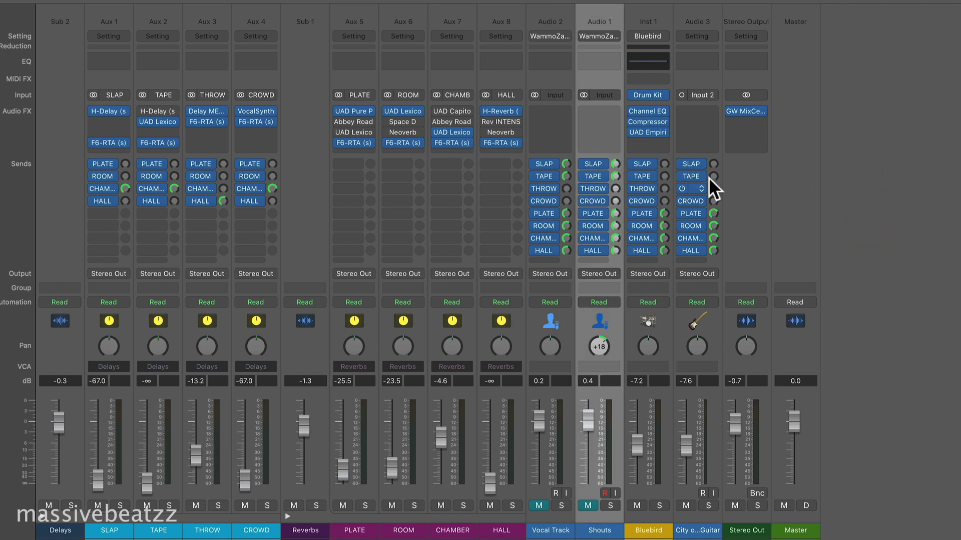
pyautogui.moveTo(716, 214); pyautogui.dragTo(702, 304)
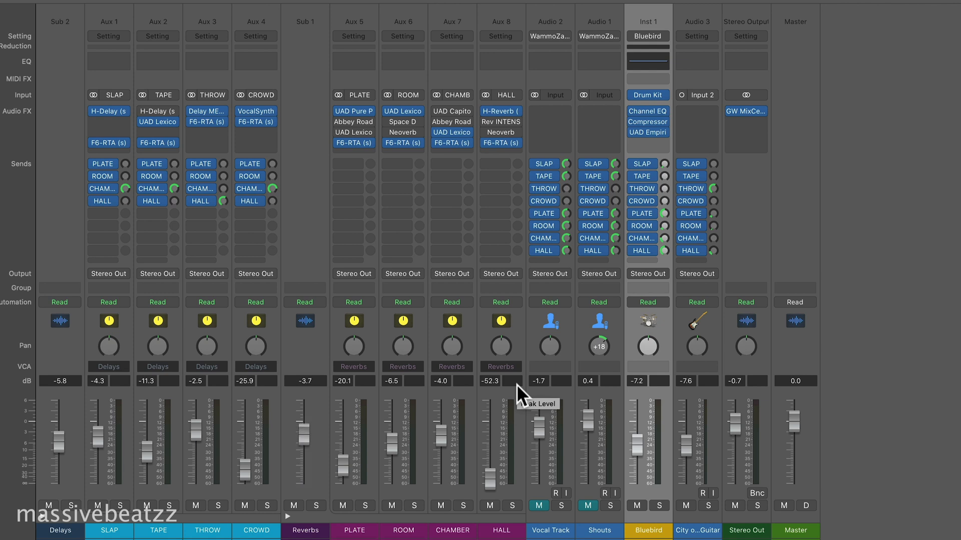
# Examine the PLATE aux's reverb inserts: UAD Pure Plate, Abbey Road Plates and UAD Lexicon 480L.
pyautogui.click(573, 426)
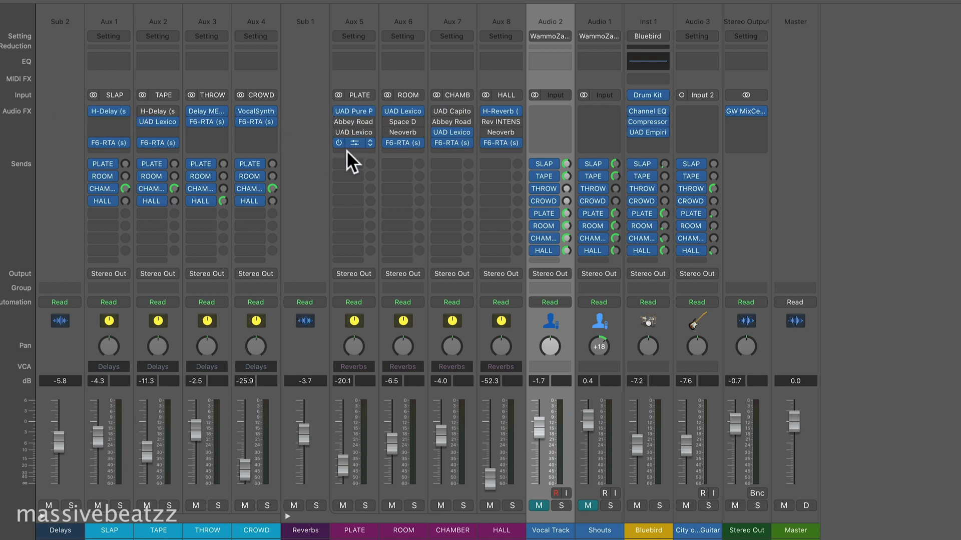
pyautogui.click(355, 110)
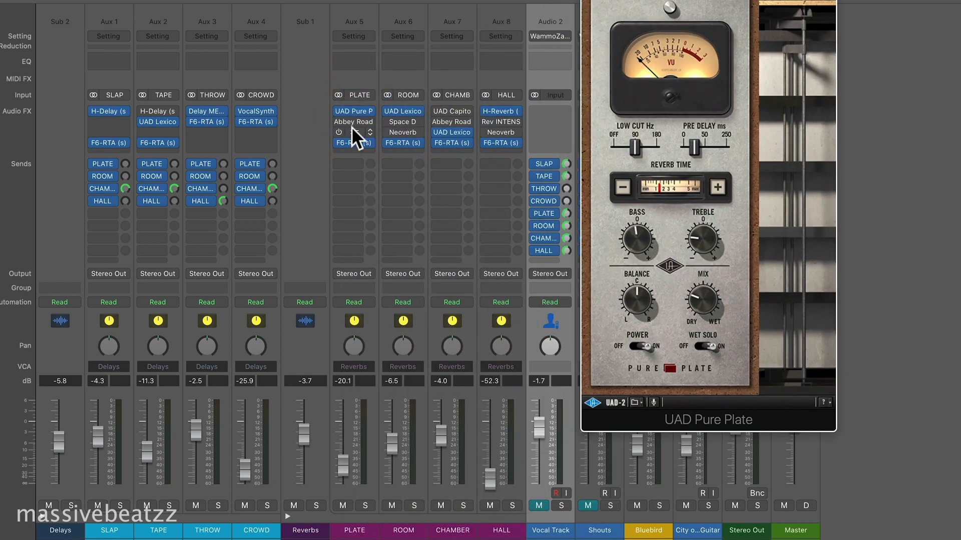
pyautogui.click(354, 121)
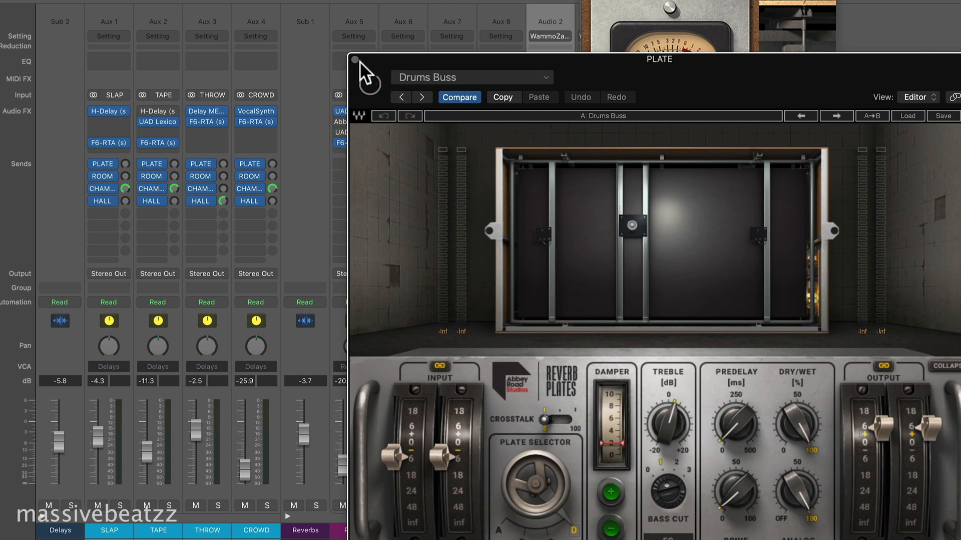
pyautogui.click(359, 68)
pyautogui.click(359, 131)
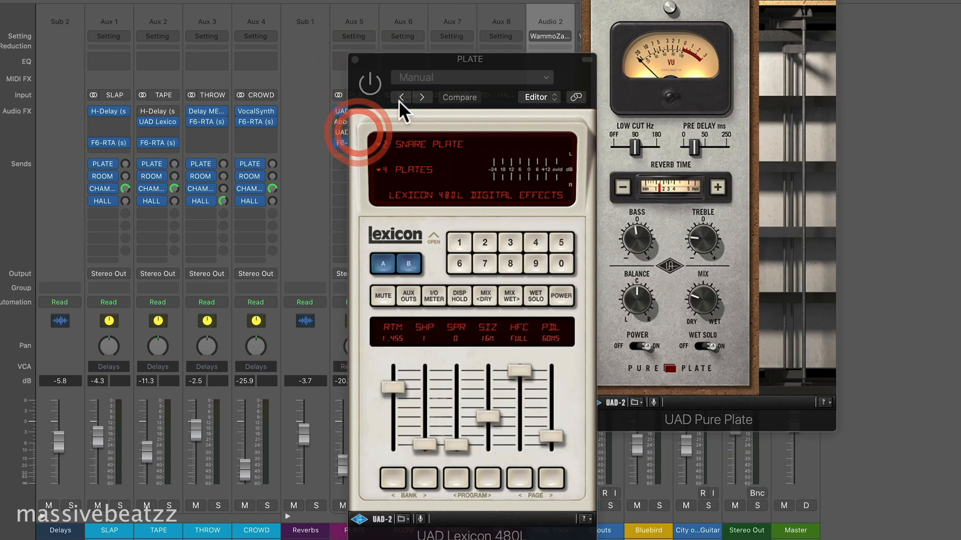
pyautogui.moveTo(443, 62); pyautogui.dragTo(753, 55)
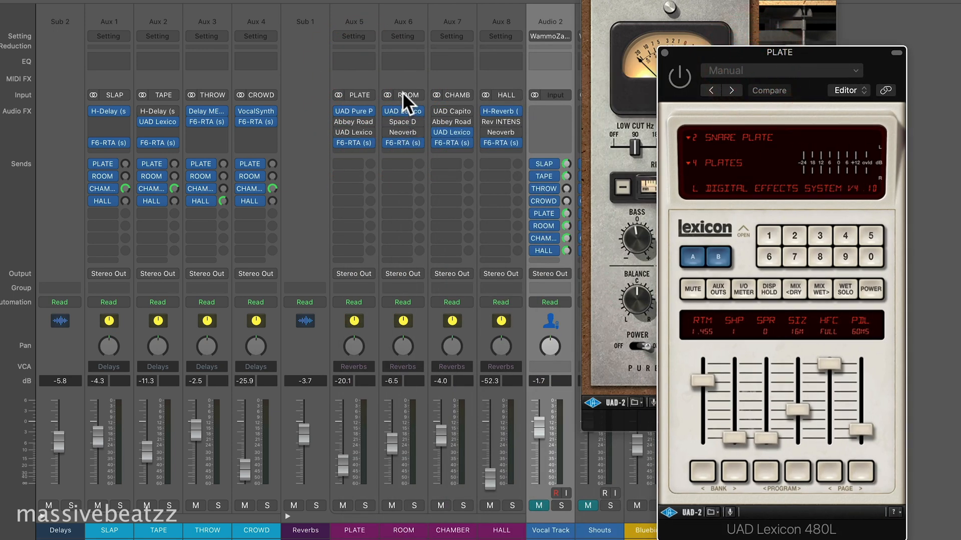
# Examine the ROOM aux's reverb inserts: UAD Lexicon, Neoverb and Space D.
pyautogui.click(406, 108)
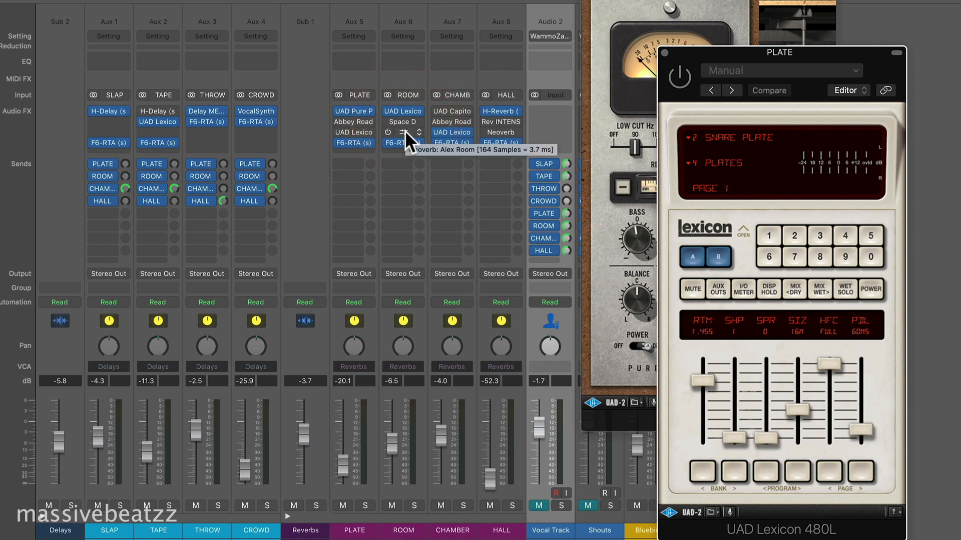
pyautogui.click(404, 130)
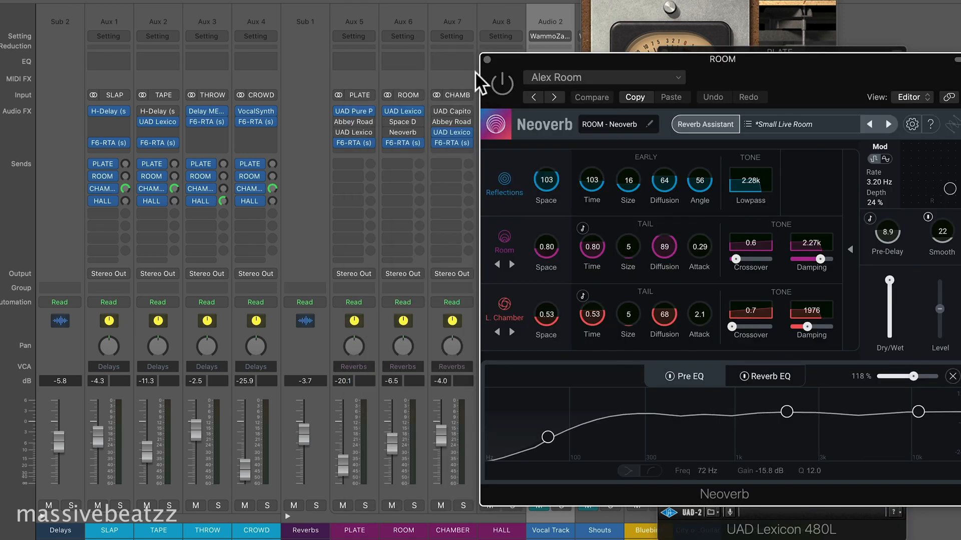
pyautogui.click(487, 59)
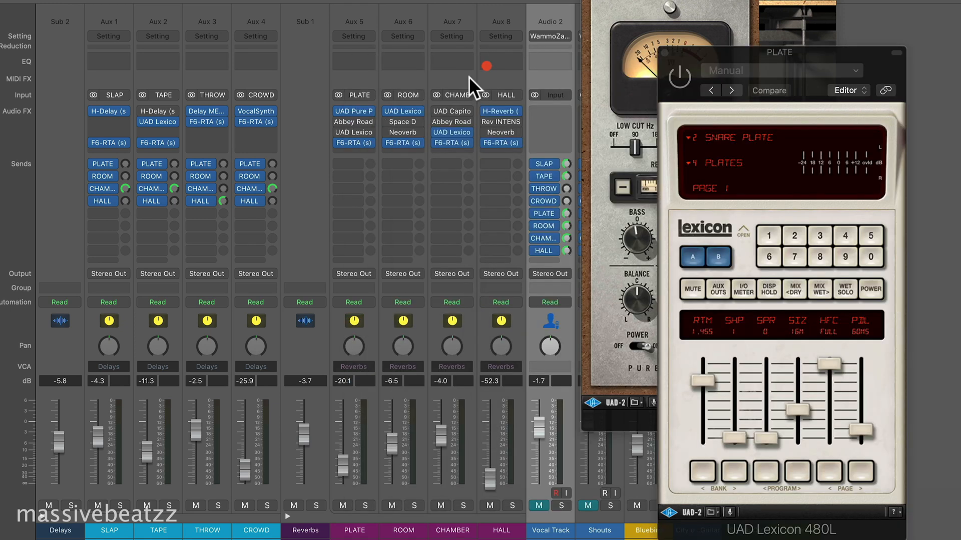
pyautogui.click(401, 122)
pyautogui.click(355, 60)
# View the Abbey Road EQ curve in the ROOM aux's F6-RTA and close the plug-in.
pyautogui.click(400, 145)
pyautogui.moveTo(462, 58); pyautogui.dragTo(293, 42)
pyautogui.moveTo(453, 52); pyautogui.dragTo(876, 67)
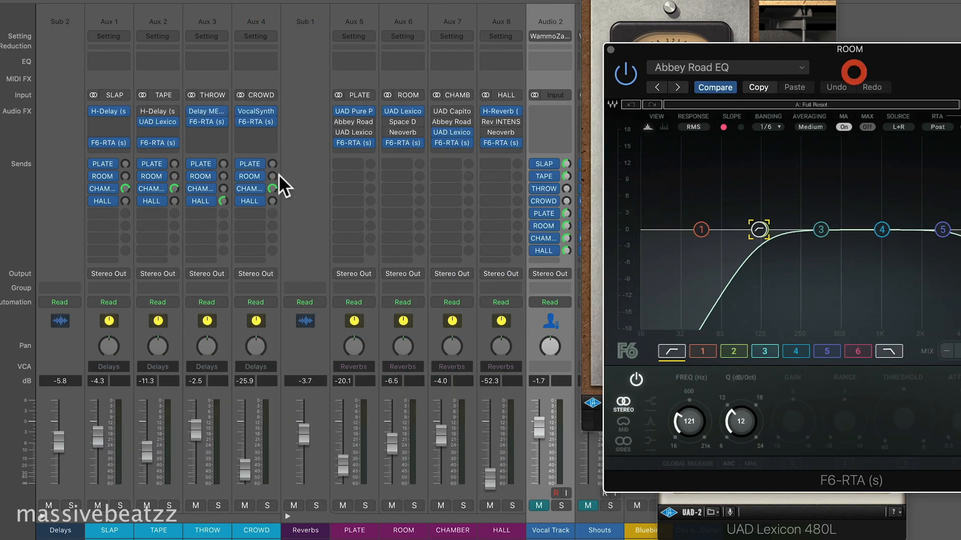
pyautogui.click(610, 50)
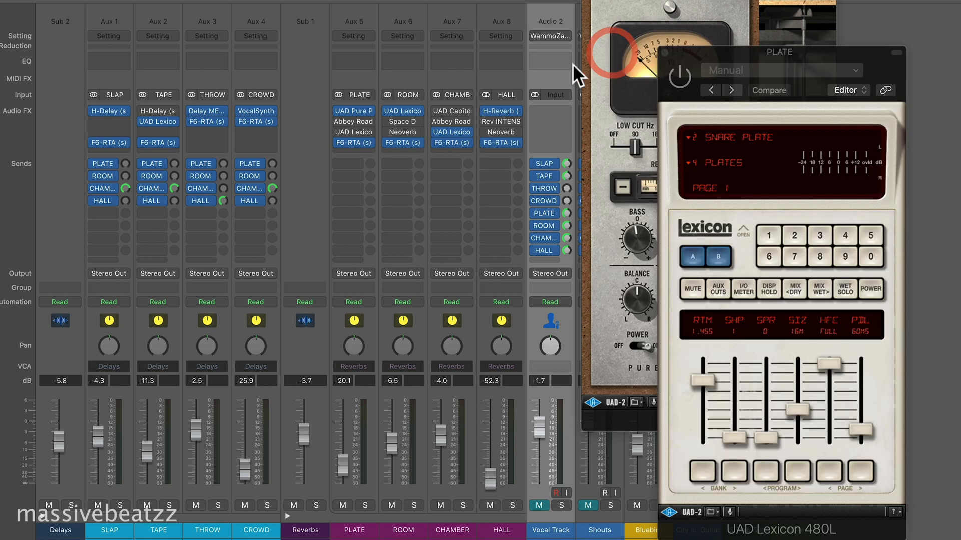
# Close the PLATE aux's UAD Lexicon 480L and UAD Pure Plate plug-in windows.
pyautogui.click(663, 54)
pyautogui.click(588, 0)
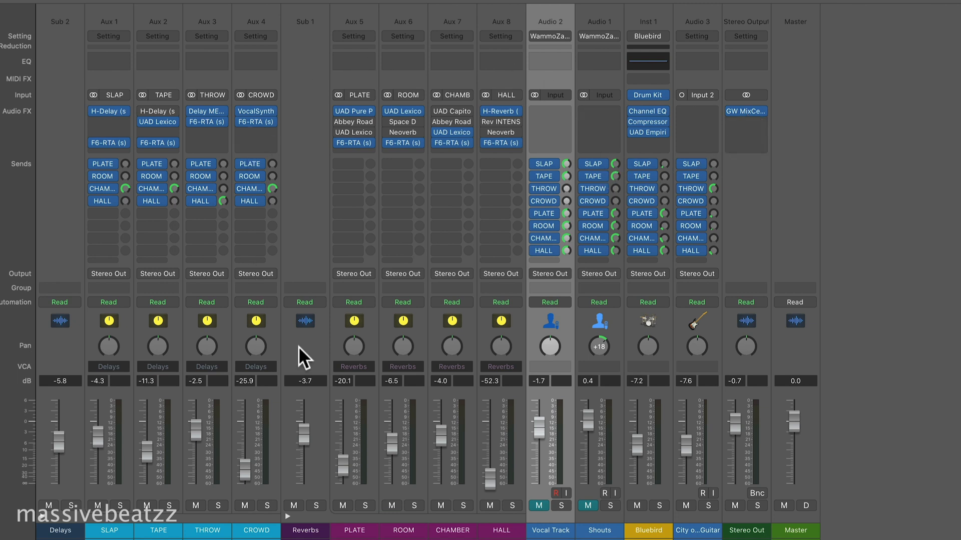
pyautogui.click(922, 214)
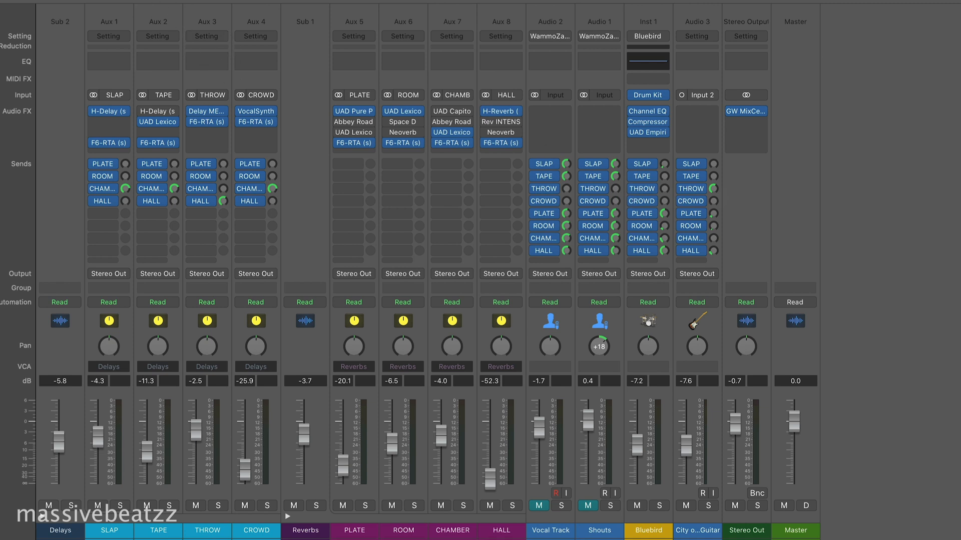
# Switch to the Bitter Sweet Story Arrangement project and close its open CLA Epic plug-in window.
pyautogui.click(155, 1)
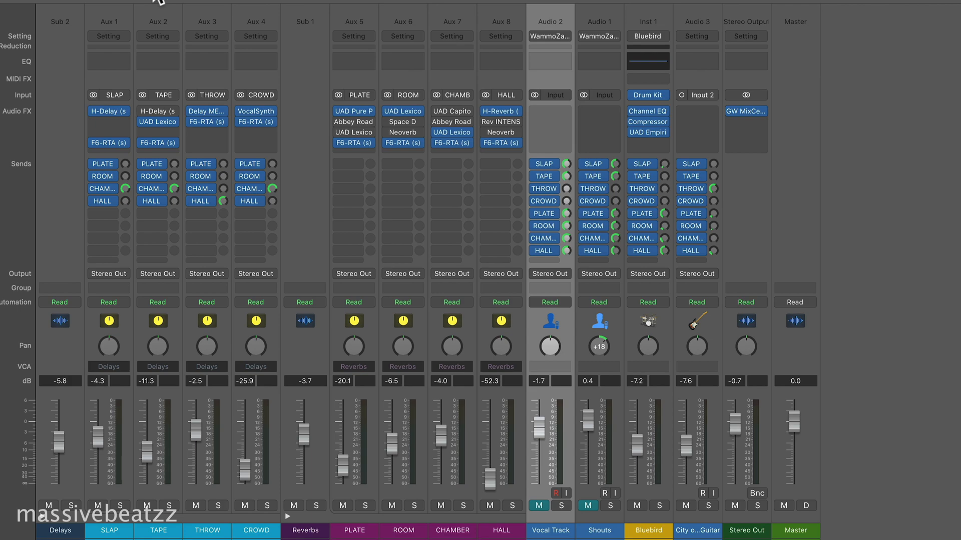
pyautogui.click(156, 1)
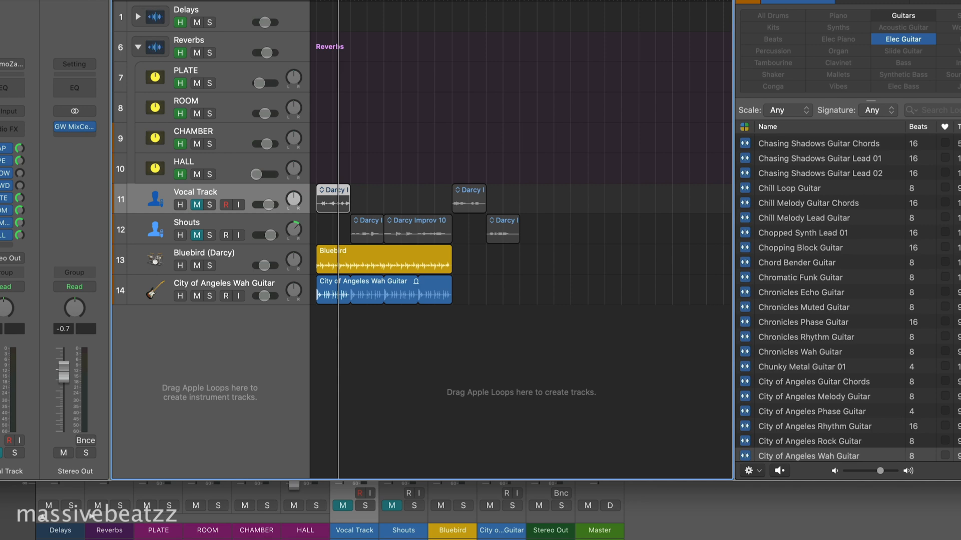
pyautogui.click(70, 0)
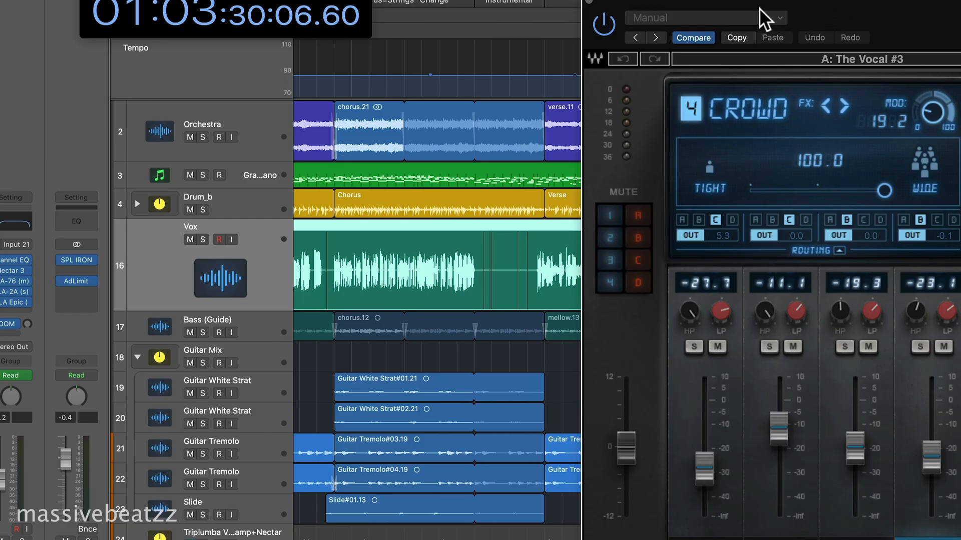
pyautogui.press('super+w')
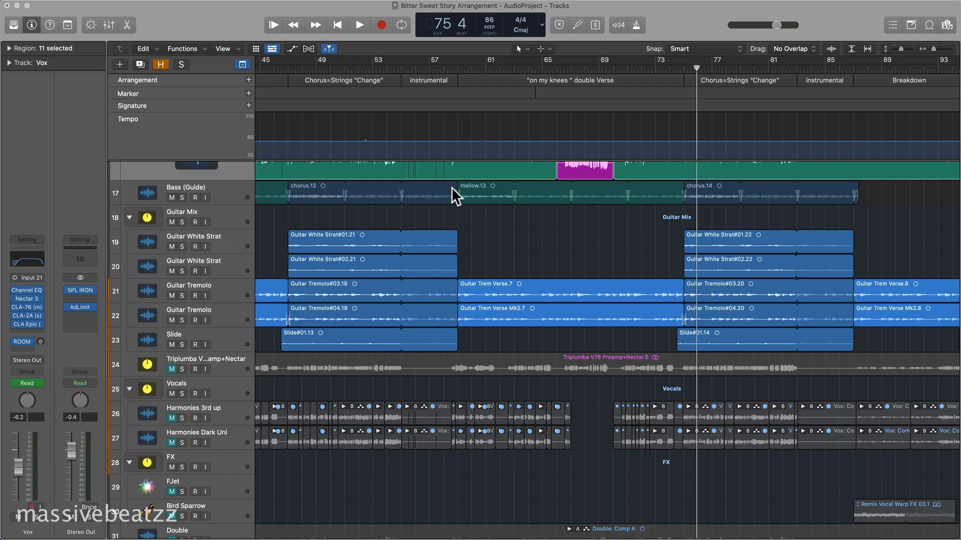
# View the Vox channel's CLA Epic insert in the mixer, and close the plug-in and the mixer.
pyautogui.scroll(-6, 453, 188)
pyautogui.scroll(7, 457, 200)
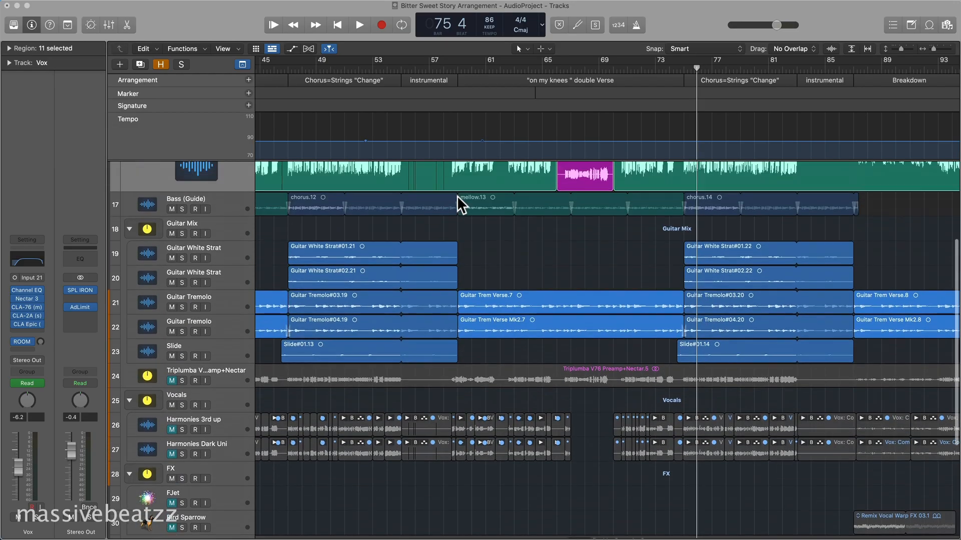
pyautogui.scroll(2, 457, 196)
pyautogui.press('x')
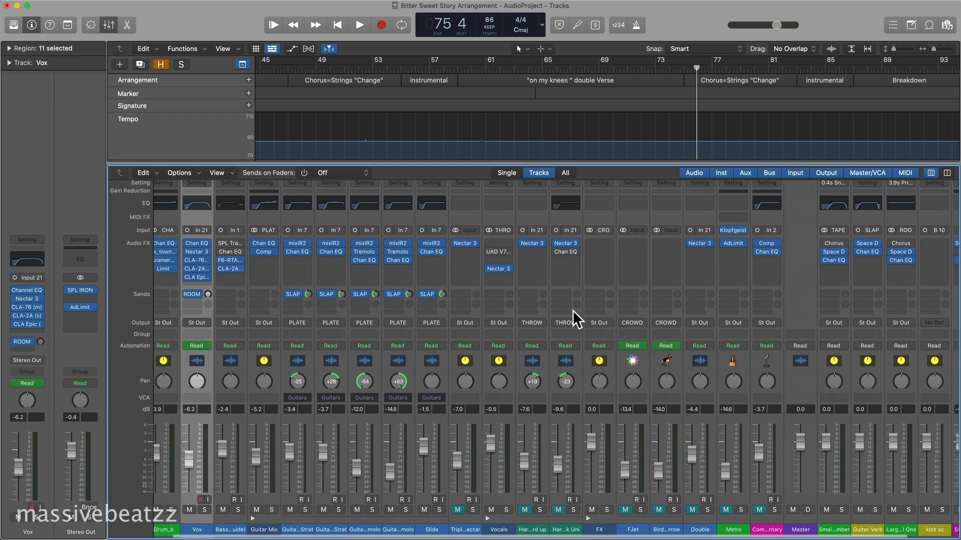
pyautogui.hscroll(-2, 573, 310)
pyautogui.click(238, 277)
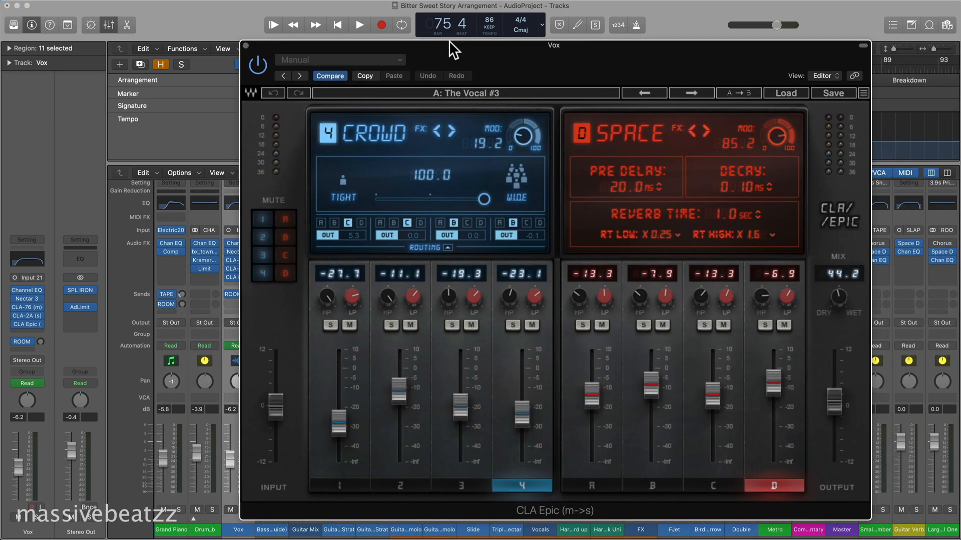
pyautogui.click(245, 46)
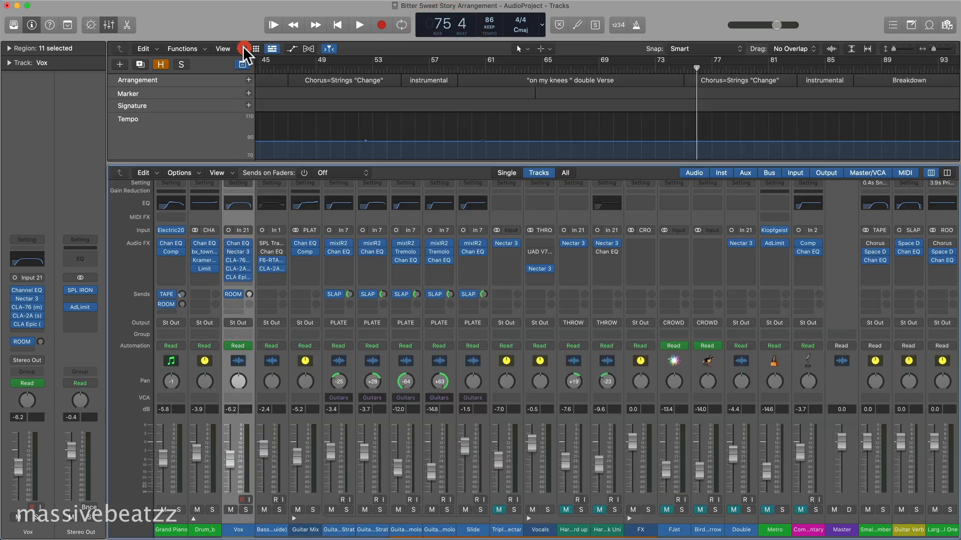
pyautogui.press('x')
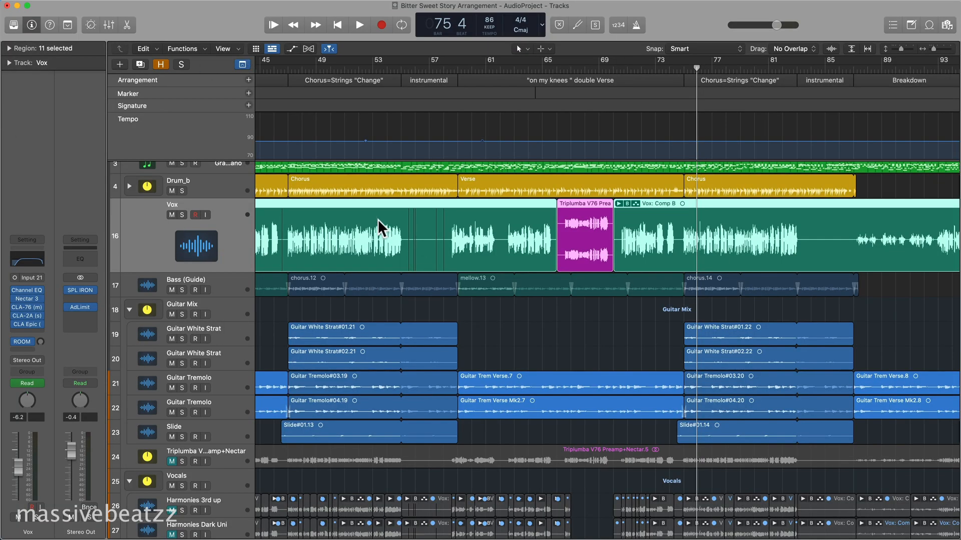
# Examine the Drum_b stack and the vocal, bass and guitar tracks in the arrangement.
pyautogui.scroll(1, 224, 225)
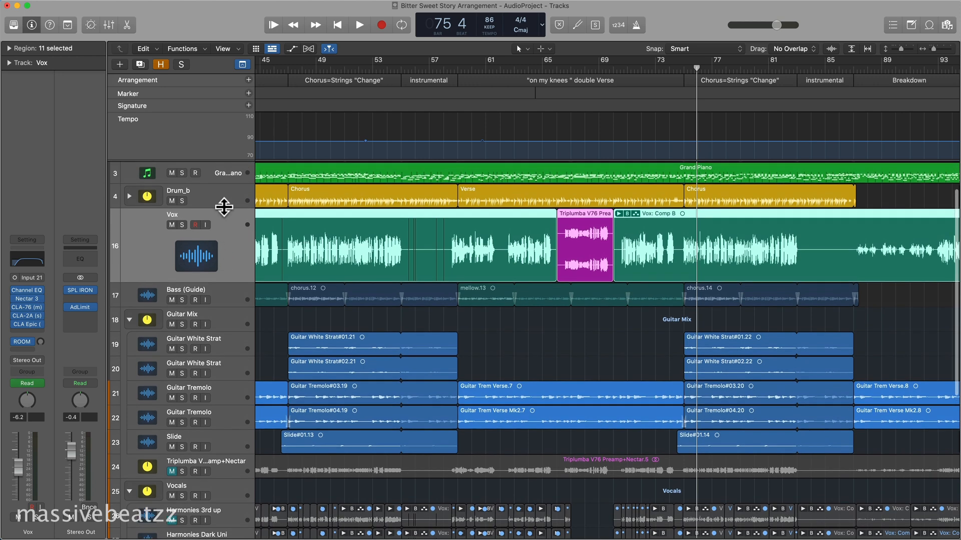
pyautogui.click(215, 197)
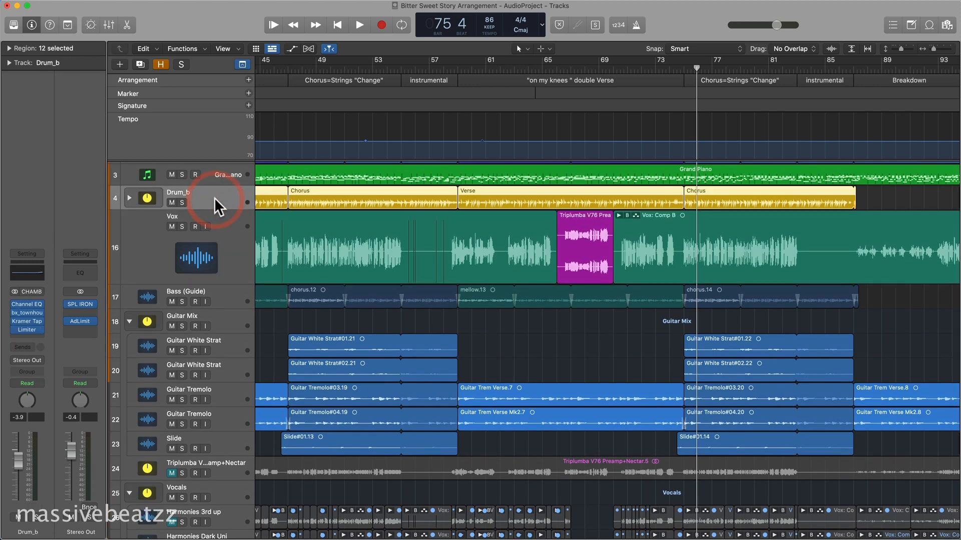
pyautogui.click(129, 198)
pyautogui.scroll(-1, 186, 356)
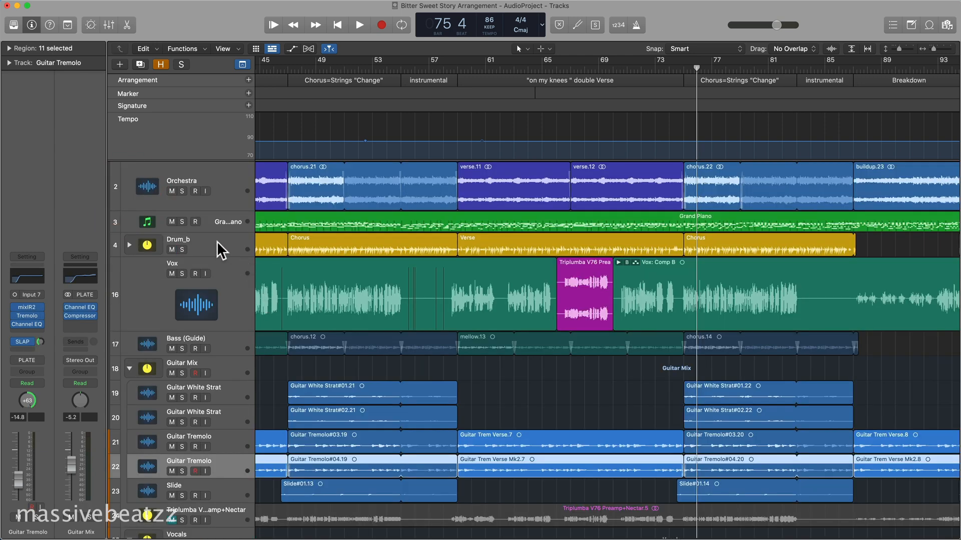
pyautogui.click(216, 243)
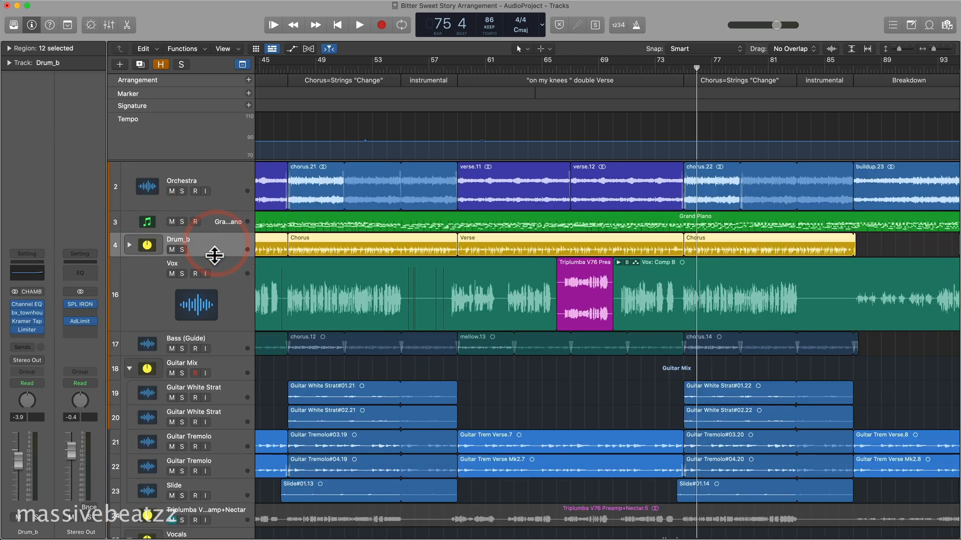
pyautogui.scroll(-4, 193, 313)
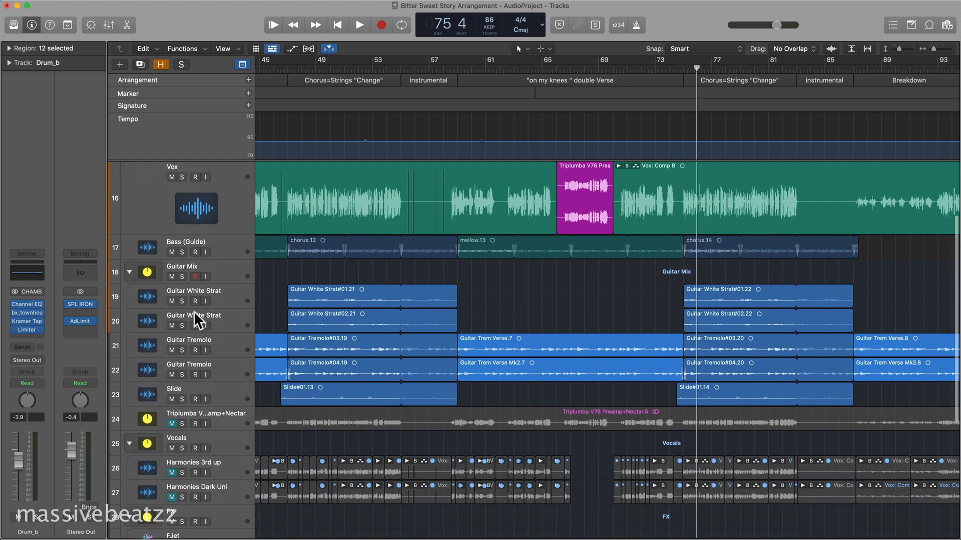
pyautogui.scroll(3, 197, 310)
pyautogui.scroll(1, 197, 310)
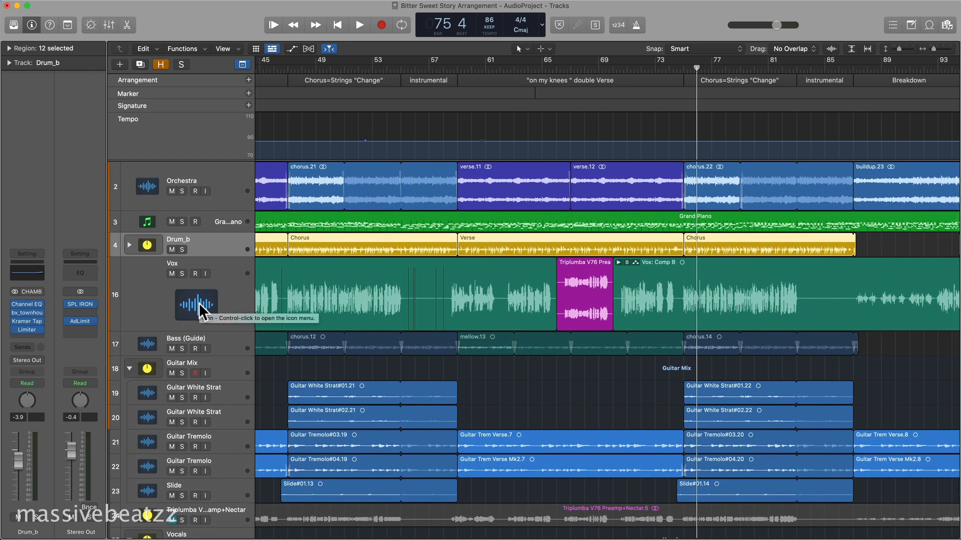
pyautogui.scroll(-1, 204, 240)
pyautogui.scroll(1, 204, 239)
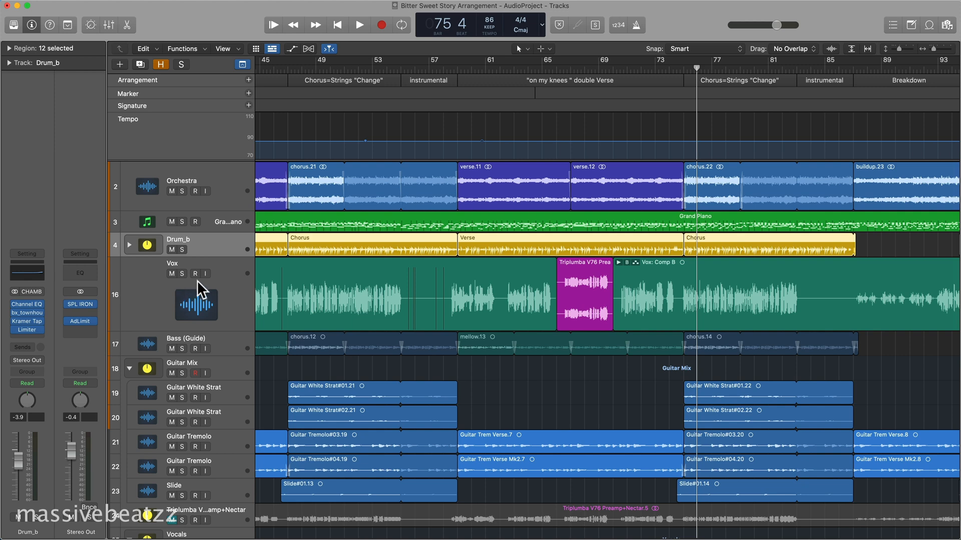
# Select the Vox track and view its CLA Epic insert.
pyautogui.click(230, 277)
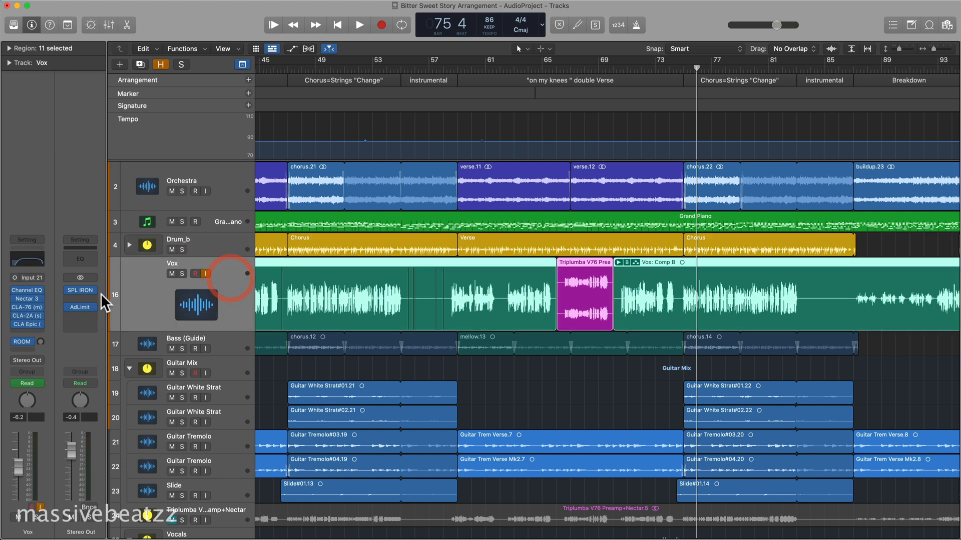
pyautogui.click(27, 324)
pyautogui.click(27, 324)
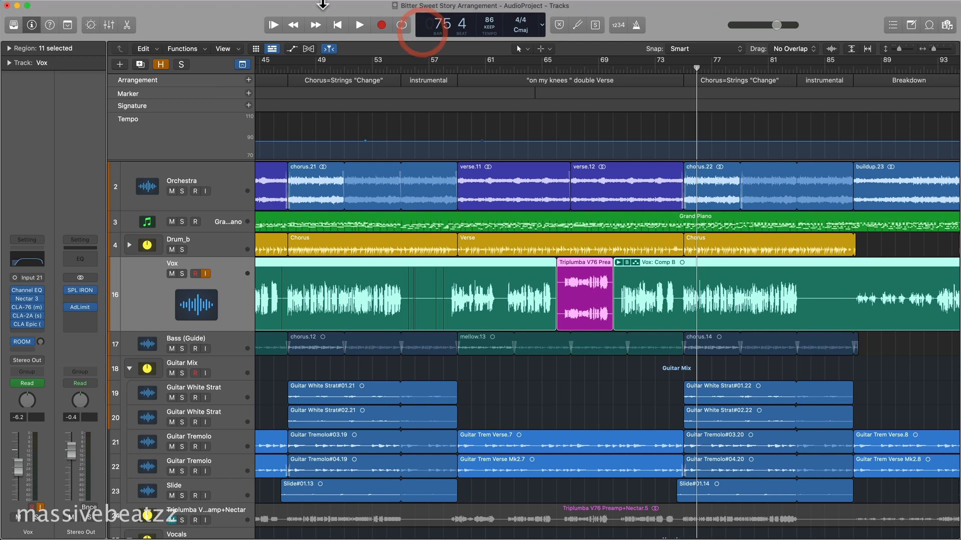
# Show the mixer with the individual drum channels and open the Performance Meter.
pyautogui.click(269, 6)
pyautogui.click(270, 7)
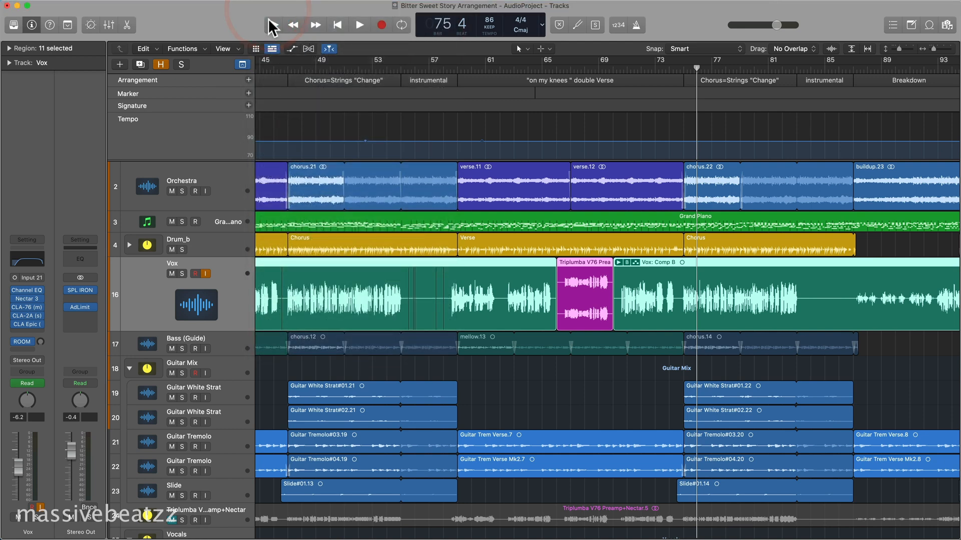
pyautogui.click(260, 6)
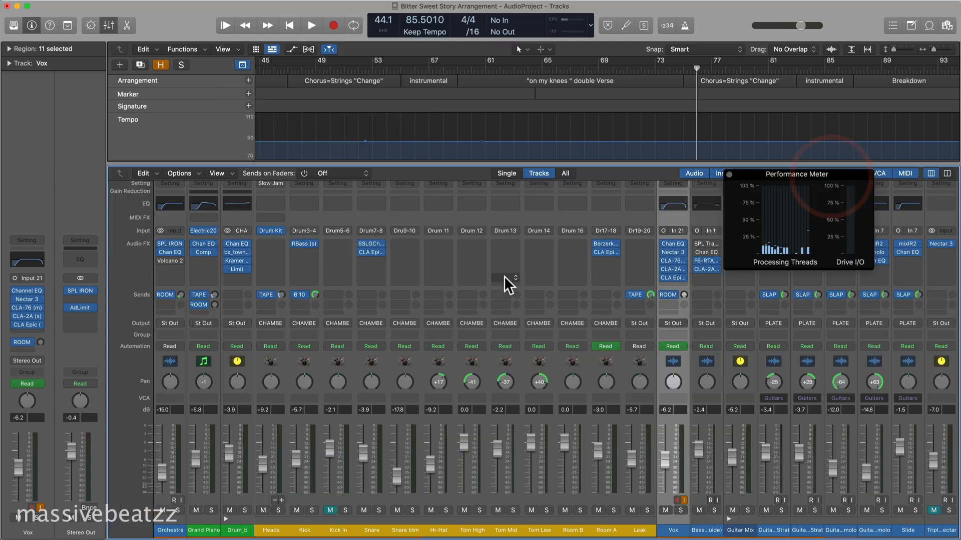
# Open the Snare channel's CLA Epic, set its GUI size to 75%, and move its window clear of the mixer.
pyautogui.click(371, 252)
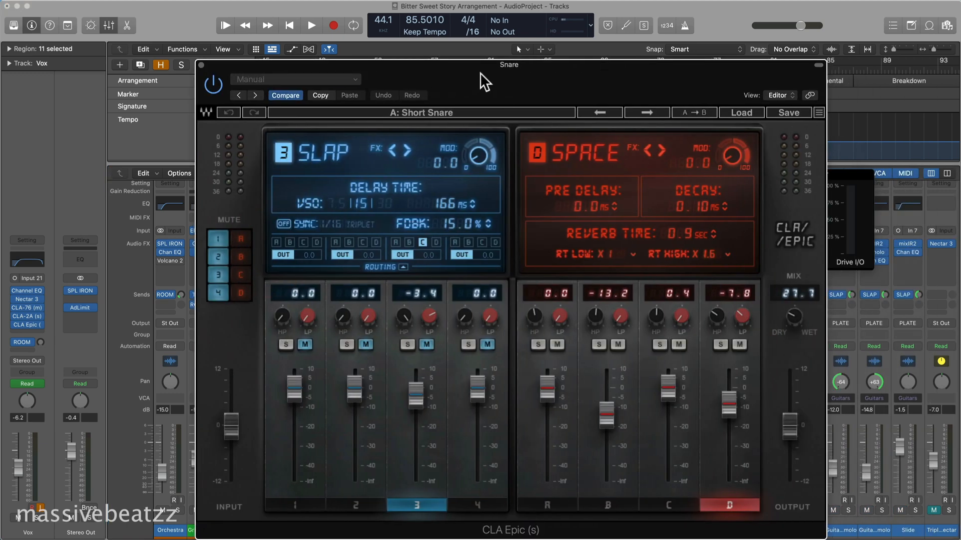
pyautogui.moveTo(480, 73); pyautogui.dragTo(477, 68)
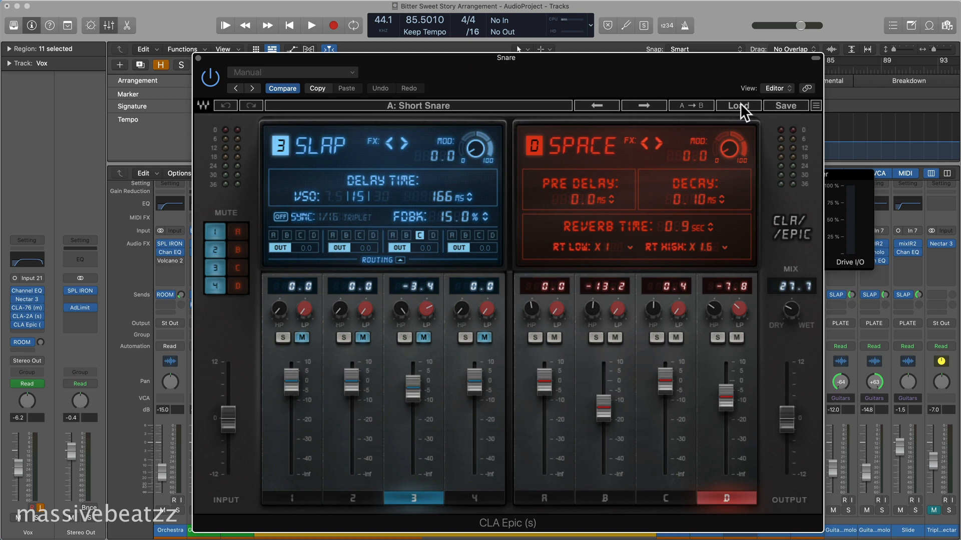
pyautogui.click(815, 105)
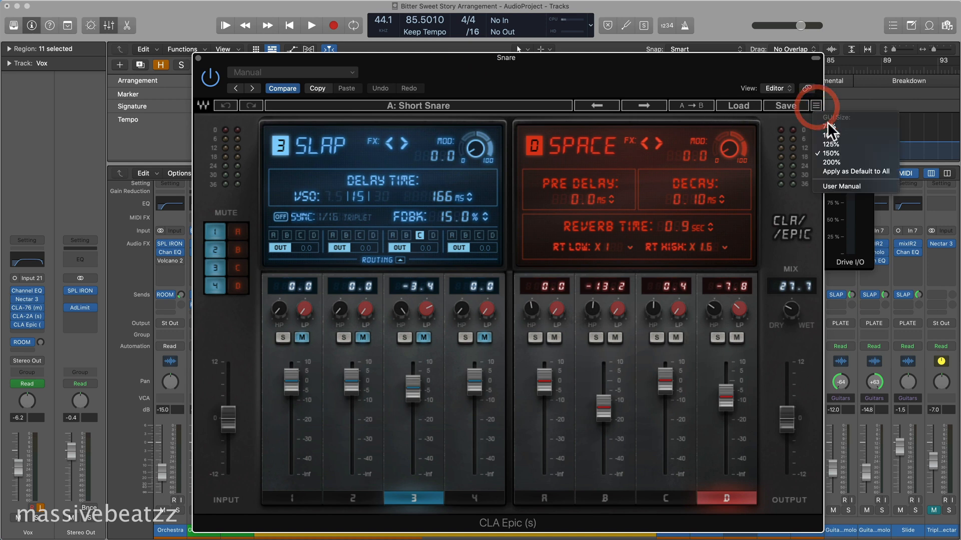
pyautogui.click(829, 126)
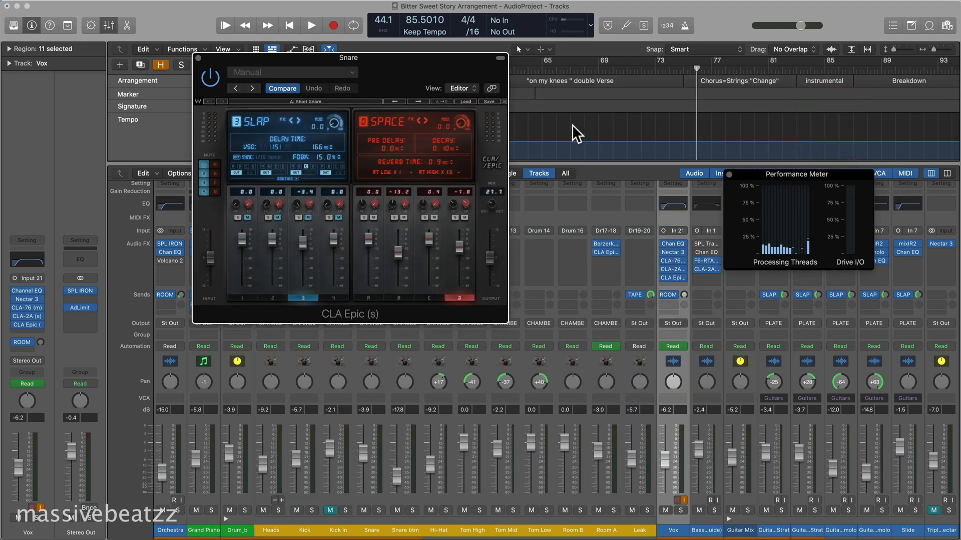
pyautogui.moveTo(426, 59); pyautogui.dragTo(274, 18)
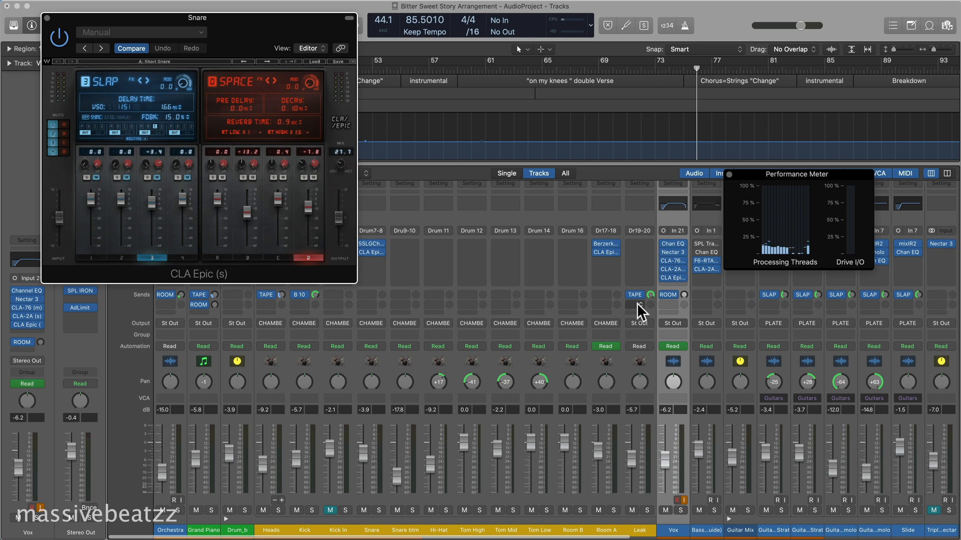
# Open the CLA Epic inserts on Room A and Vox and arrange their windows beside the Snare instance.
pyautogui.moveTo(610, 252)
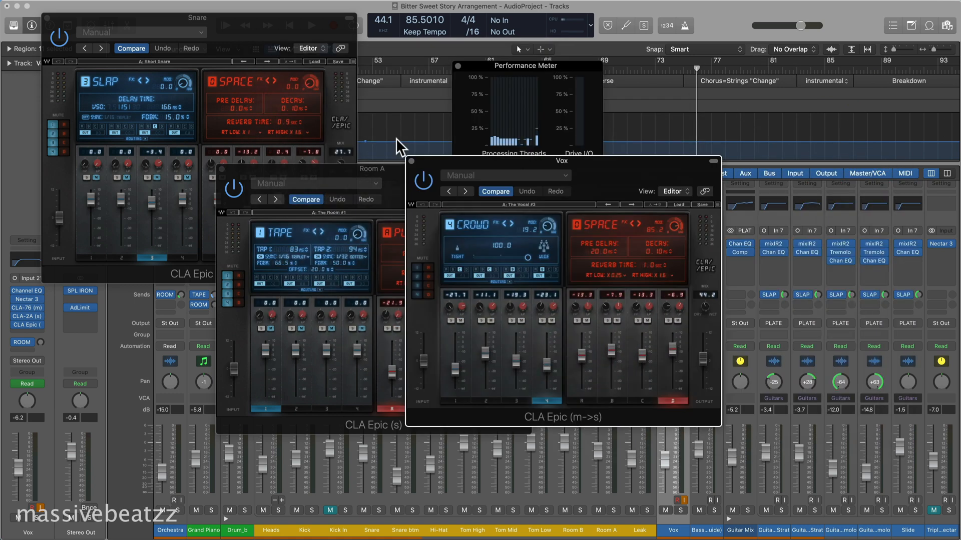
pyautogui.moveTo(396, 139); pyautogui.dragTo(310, 205)
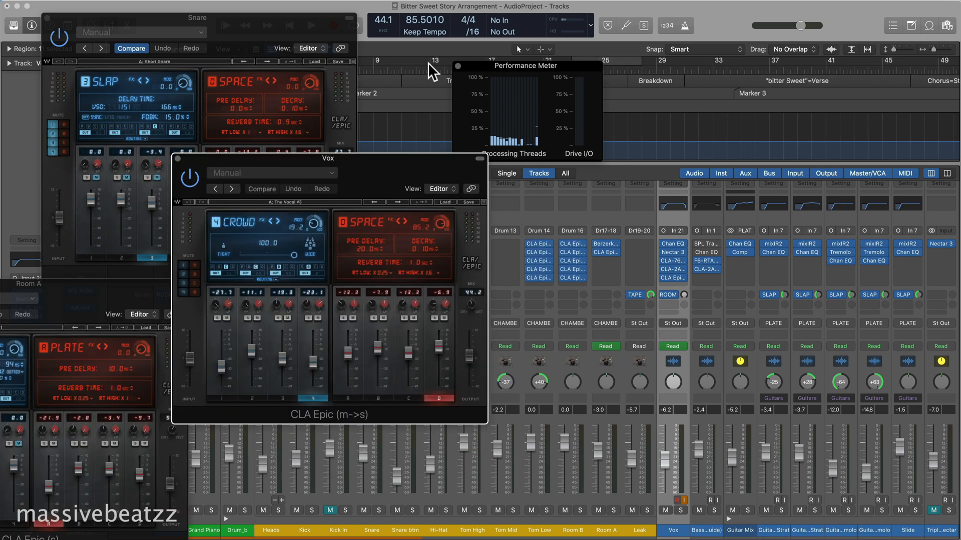
# Play the song from around bar 12 and move the Performance Meter clear of the plug-in windows.
pyautogui.click(420, 67)
pyautogui.press('space')
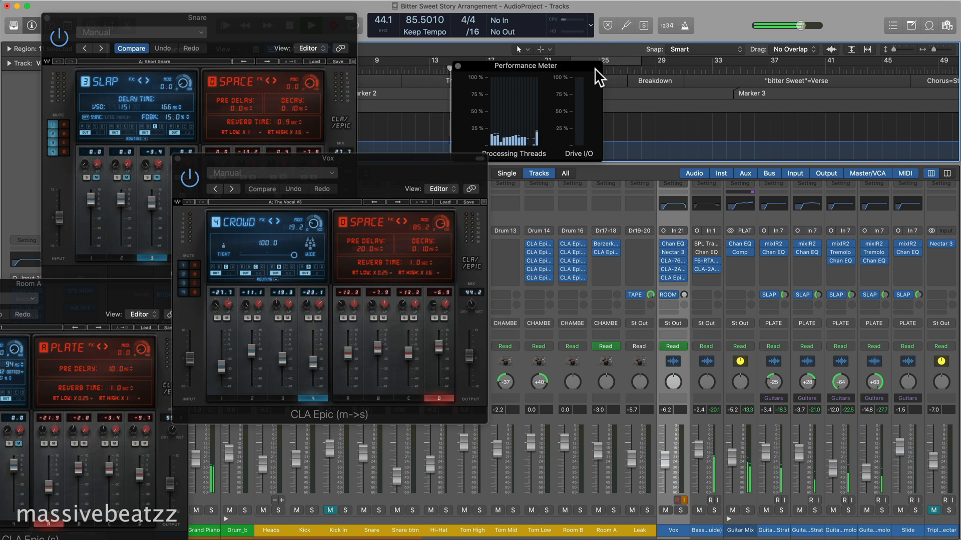
pyautogui.moveTo(578, 65); pyautogui.dragTo(717, 79)
pyautogui.click(555, 70)
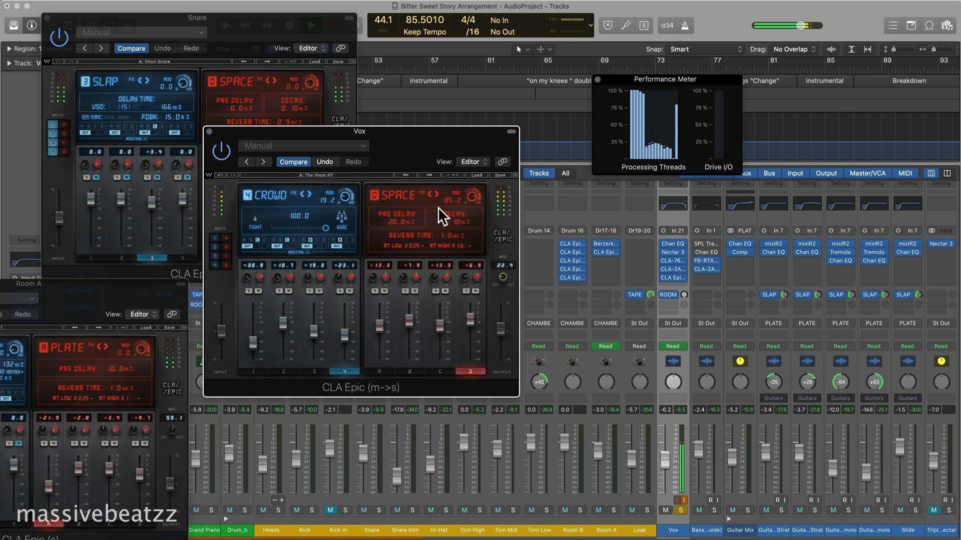
# Raise the Vox CLA Epic's mix to about 42.8 and move its window out of the way.
pyautogui.moveTo(500, 277); pyautogui.dragTo(500, 259)
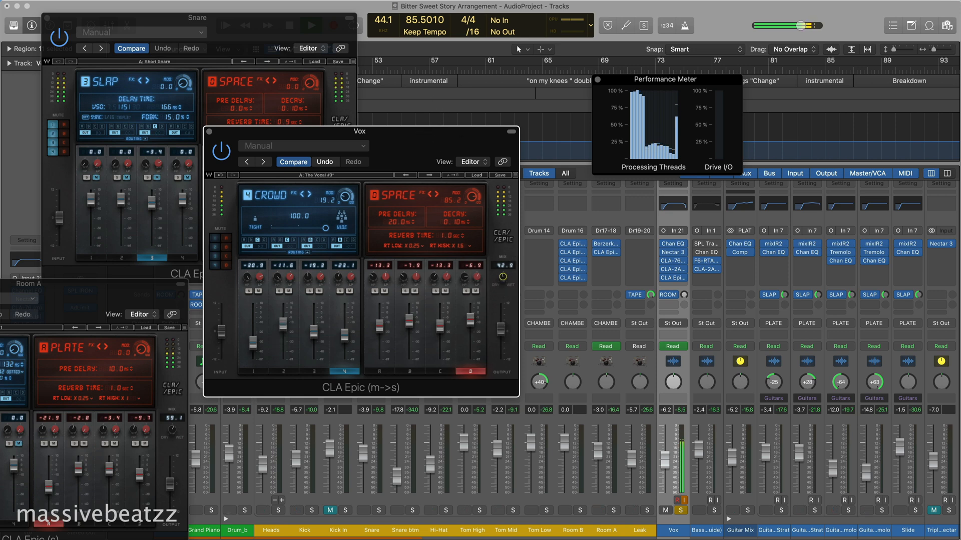
pyautogui.moveTo(422, 149); pyautogui.dragTo(960, 213)
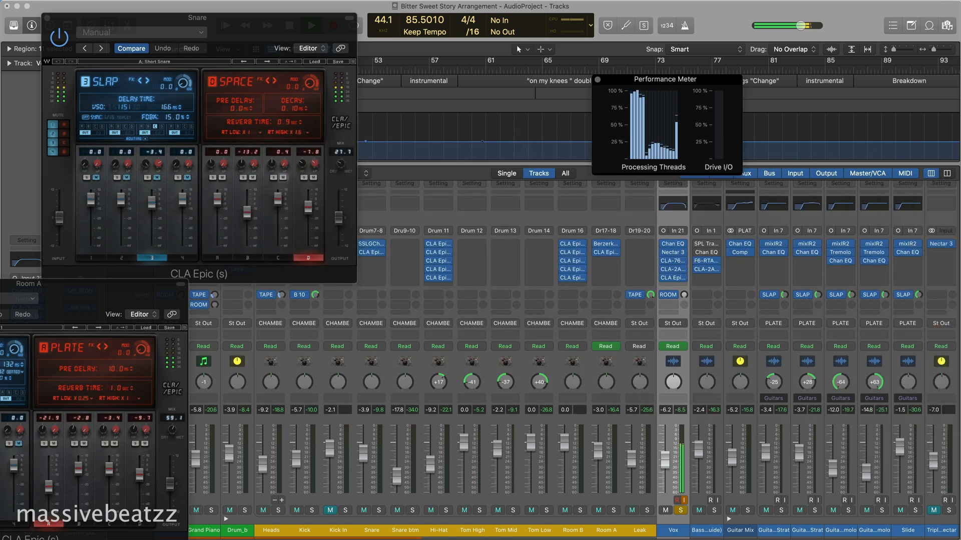
# Hide the mixer and move the Snare's CLA Epic window aside to reveal the Vox track in the arrangement.
pyautogui.press('x')
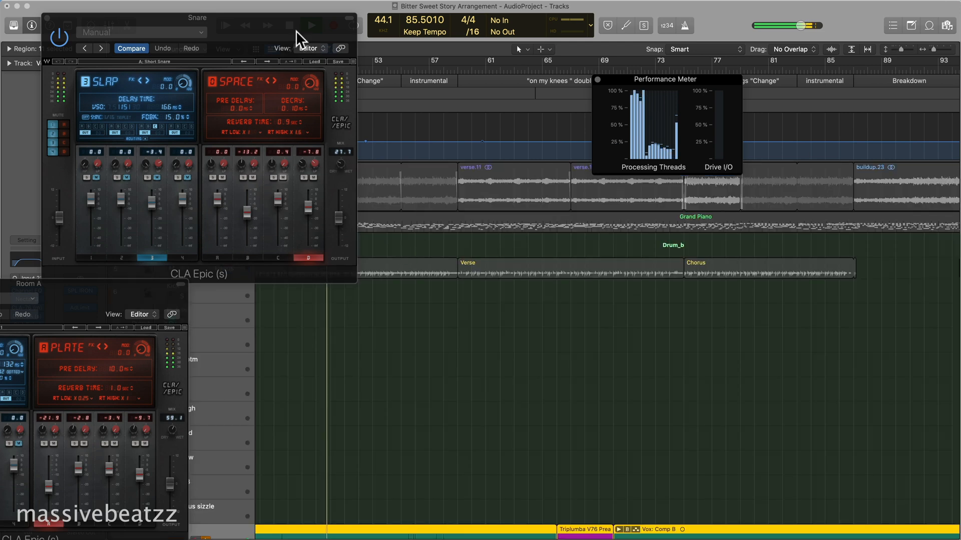
pyautogui.moveTo(245, 37); pyautogui.dragTo(956, 198)
pyautogui.scroll(-5, 429, 369)
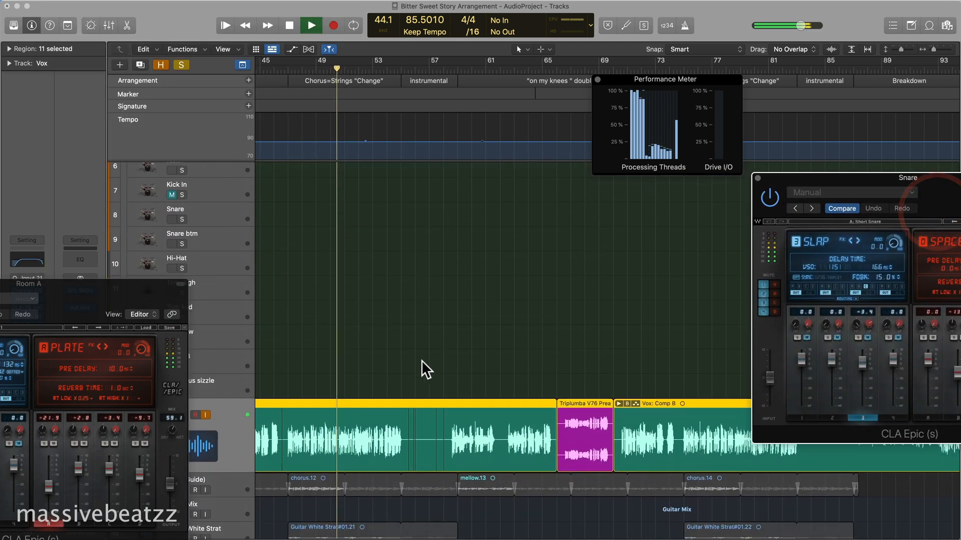
# Bring the Vox track into view in the arrangement and display its automation curves.
pyautogui.press('x')
pyautogui.press('x')
pyautogui.scroll(-4, 426, 325)
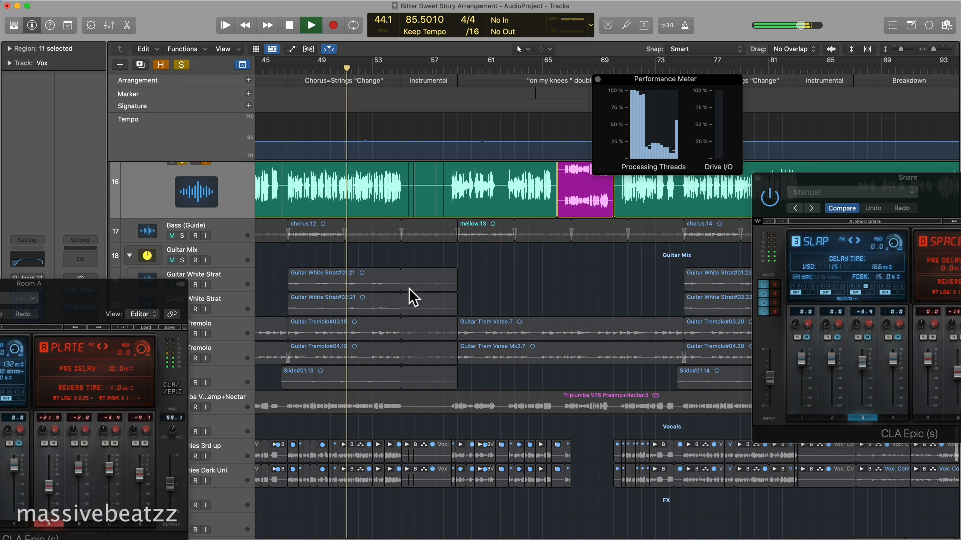
pyautogui.press('a')
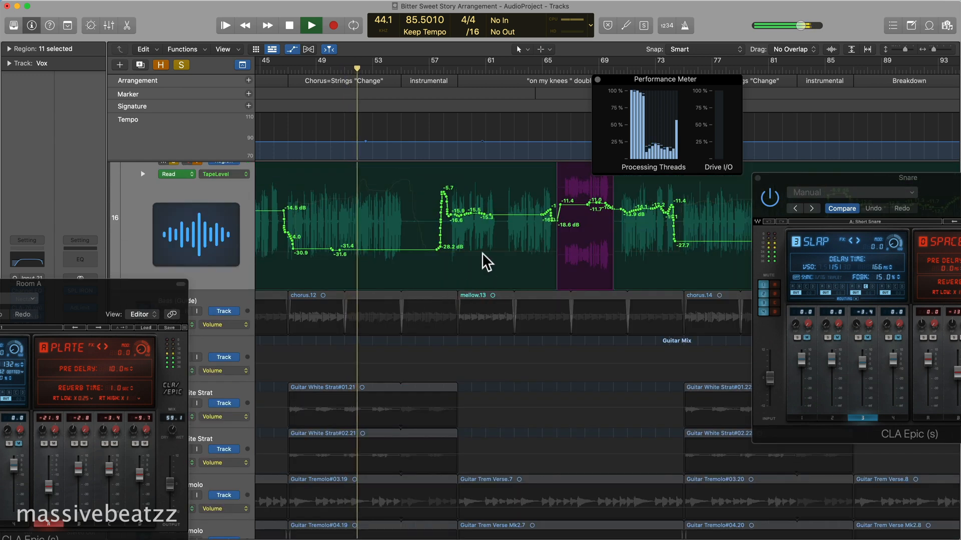
# Bring the Vox CLA Epic window over the arrangement and play the vocal from around bar 45.
pyautogui.moveTo(958, 175); pyautogui.dragTo(642, 147)
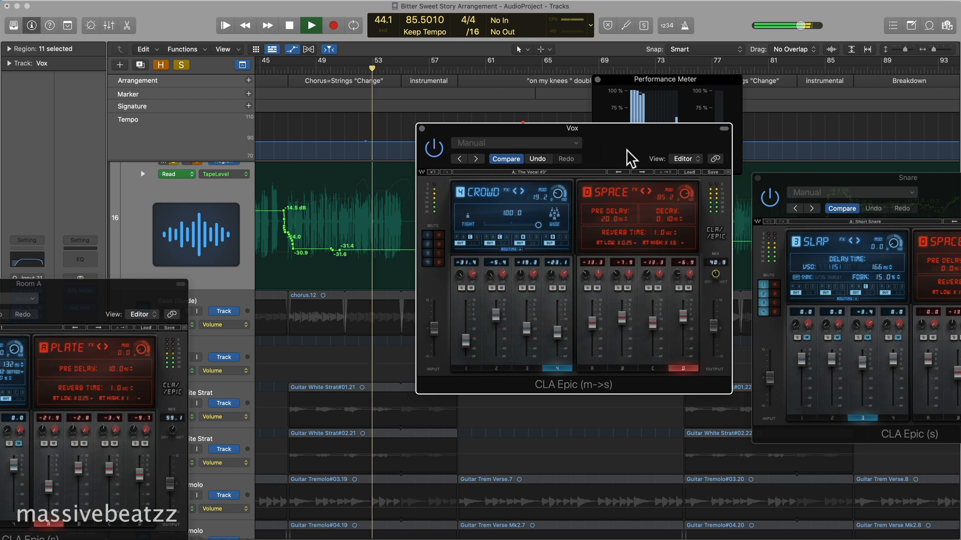
pyautogui.click(269, 71)
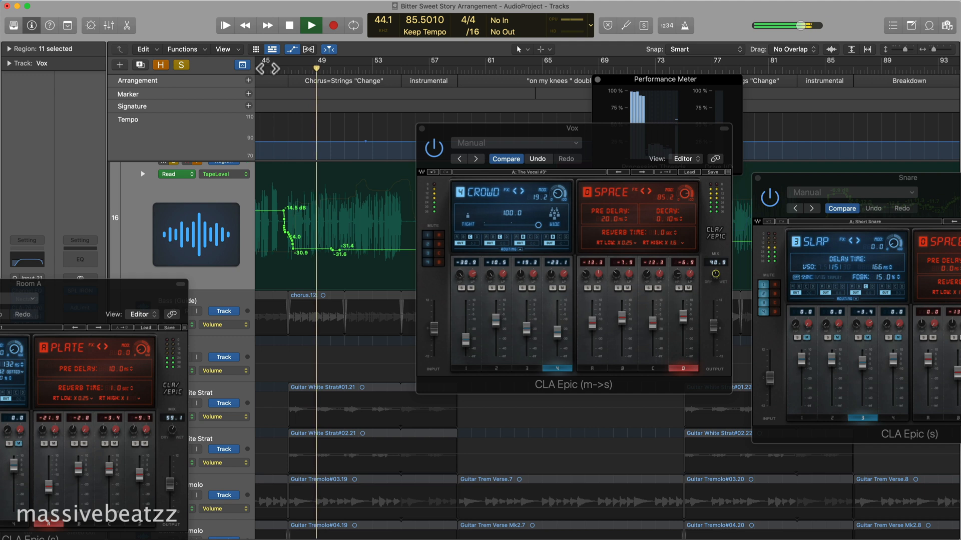
pyautogui.press('space')
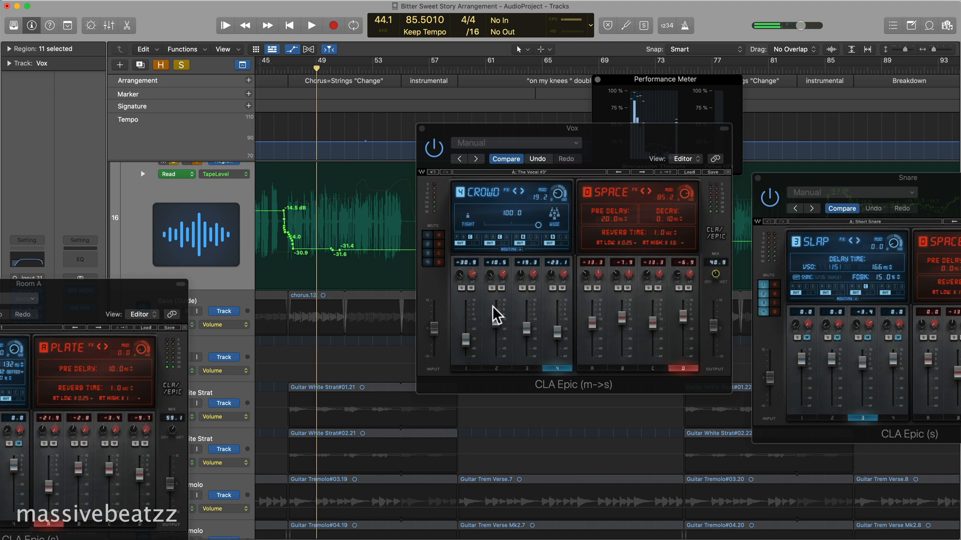
# Toggle solo on the Vox CLA Epic's Tape delay, and leave its Throw delay soloed.
pyautogui.click(467, 321)
pyautogui.click(462, 289)
pyautogui.click(462, 289)
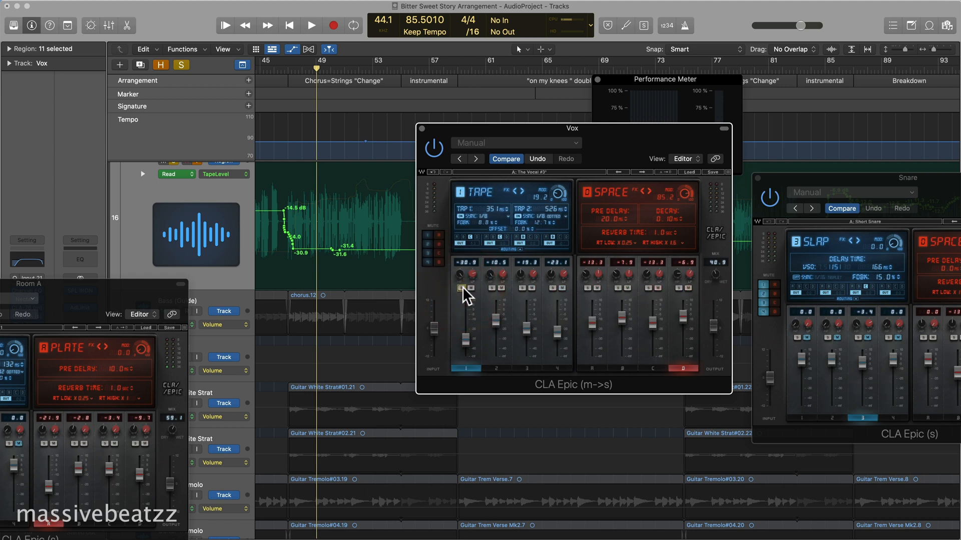
pyautogui.click(462, 289)
pyautogui.click(493, 288)
pyautogui.click(493, 289)
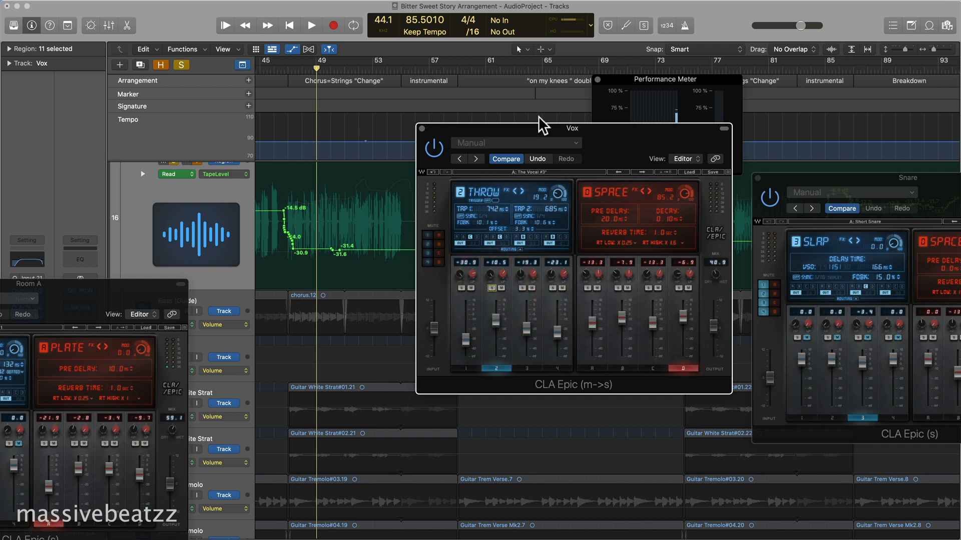
# Move the Vox and Room A CLA Epic windows apart and show the mixer.
pyautogui.moveTo(541, 125); pyautogui.dragTo(645, 136)
pyautogui.moveTo(121, 288); pyautogui.dragTo(283, 176)
pyautogui.press('x')
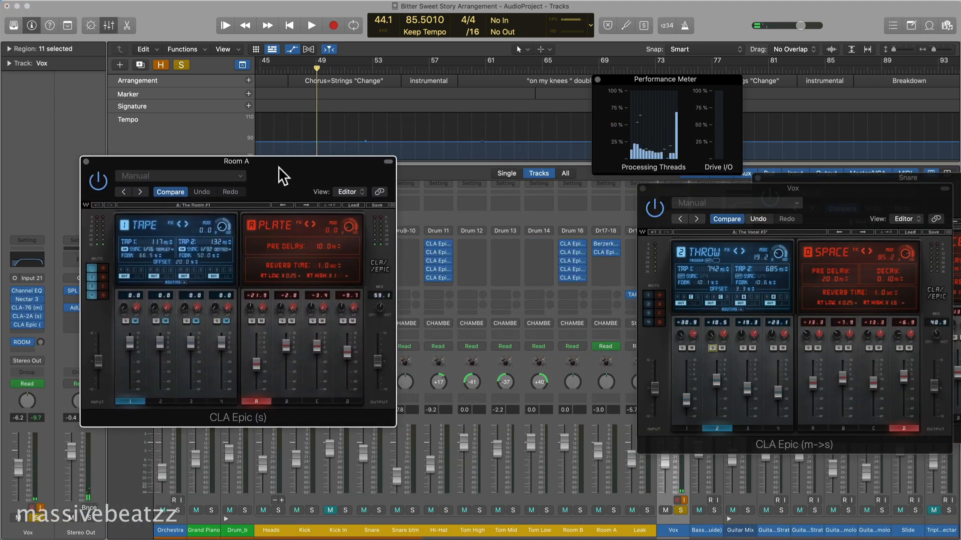
# Move the Vox CLA Epic window clear of the mixer channels and play the full mix from around bar 49 to check the CPU load.
pyautogui.moveTo(693, 190); pyautogui.dragTo(839, 189)
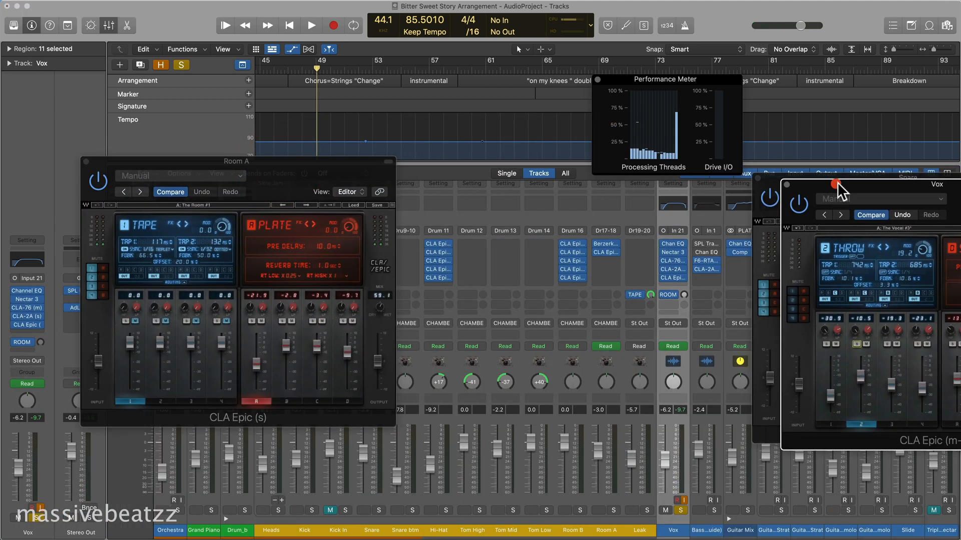
pyautogui.press('space')
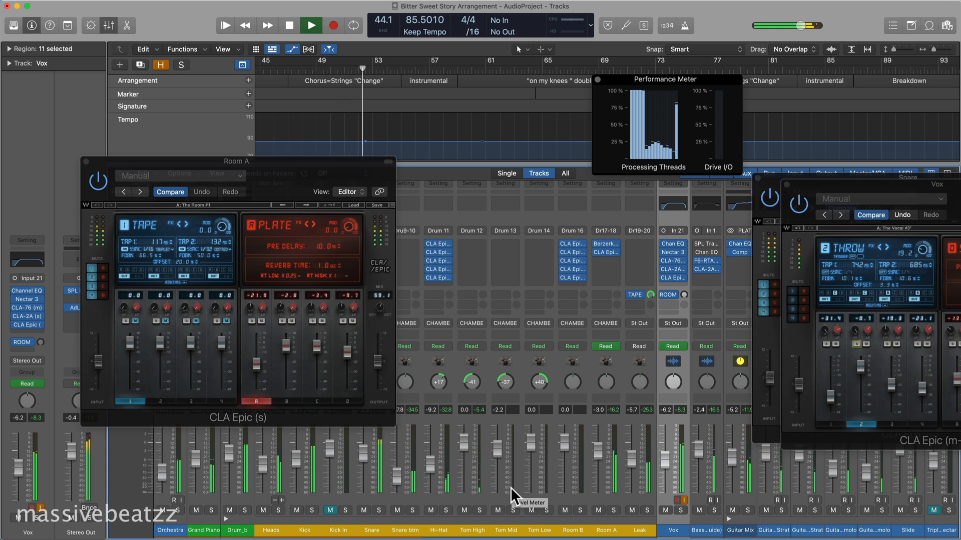
pyautogui.press('space')
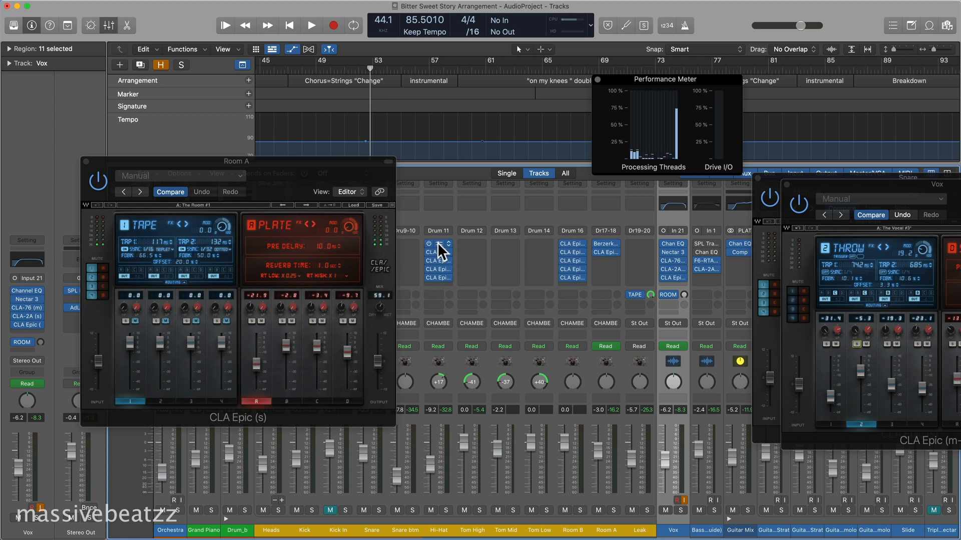
# Close the Room A, Snare and Vox plug-in windows, and bypass all the CLA Epic inserts on the Room B and Hi-Hat channels.
pyautogui.moveTo(310, 162); pyautogui.dragTo(925, 249)
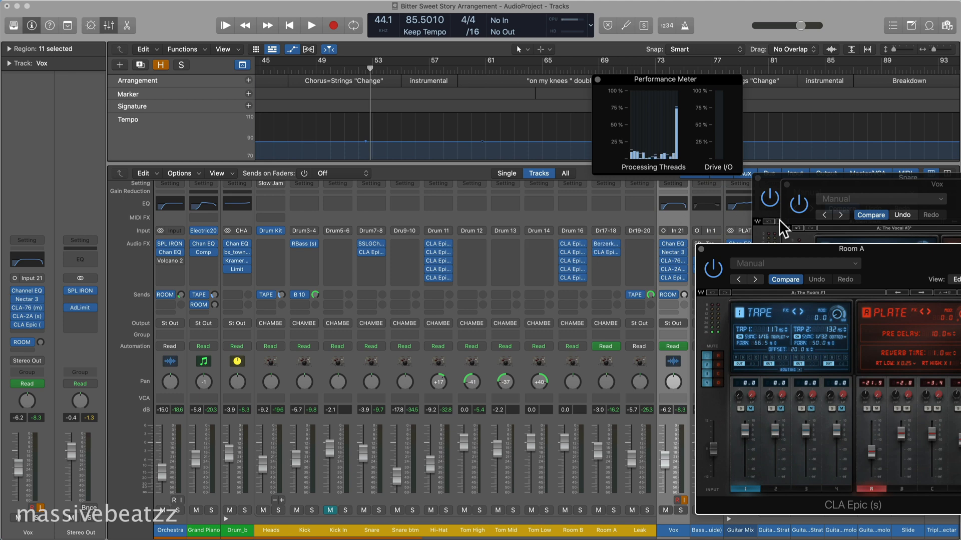
pyautogui.moveTo(773, 250); pyautogui.dragTo(373, 237)
pyautogui.click(301, 235)
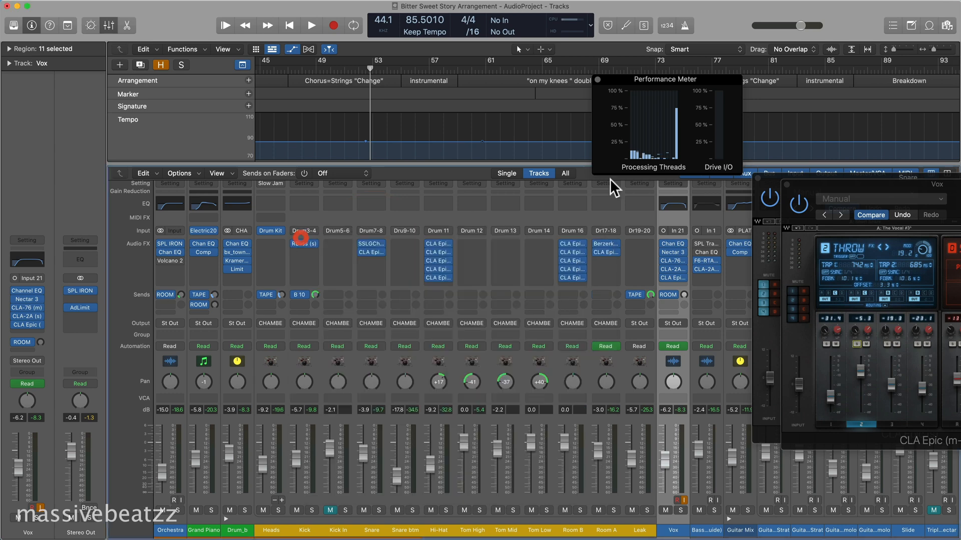
pyautogui.click(759, 179)
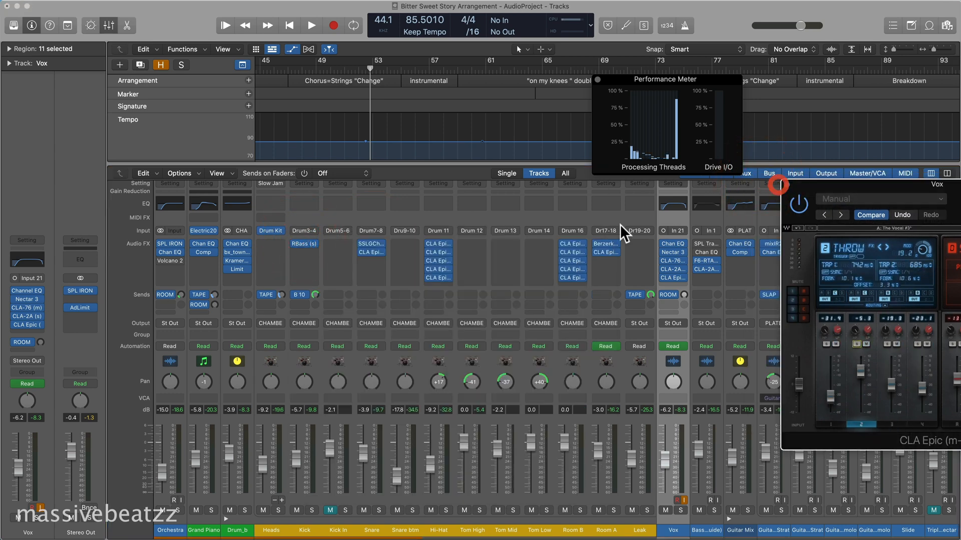
pyautogui.click(787, 185)
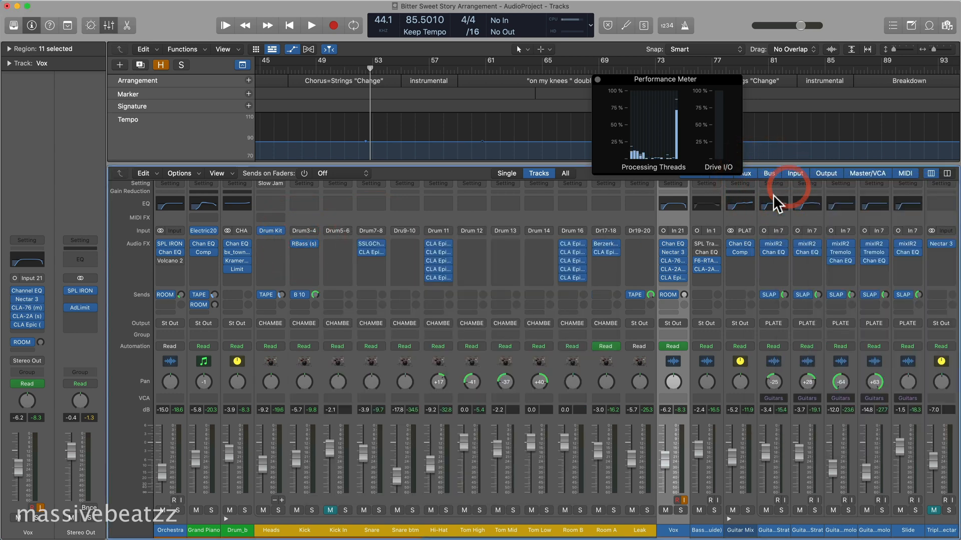
pyautogui.moveTo(564, 279); pyautogui.dragTo(432, 239)
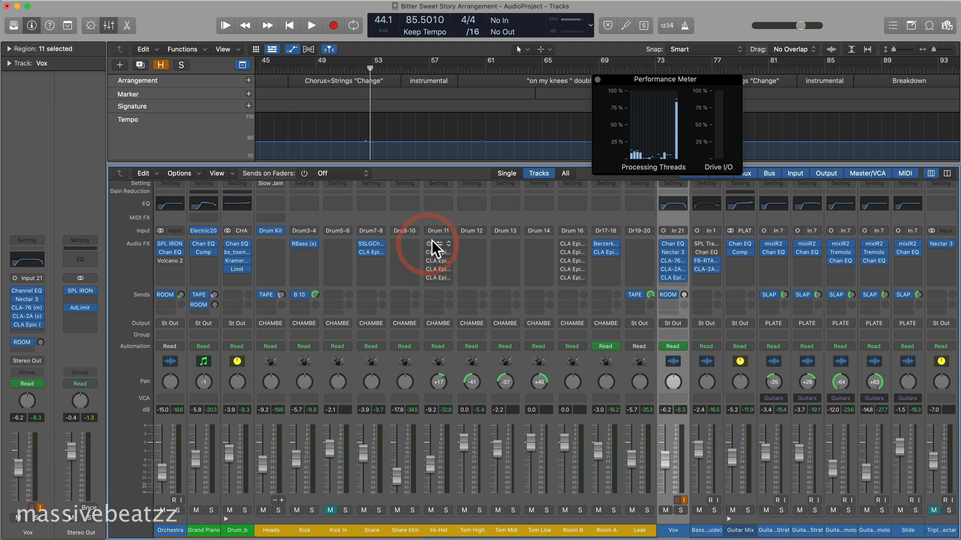
# Check the I/O buffer size and processing settings in the audio device preferences.
pyautogui.hotkey('alt', ',')
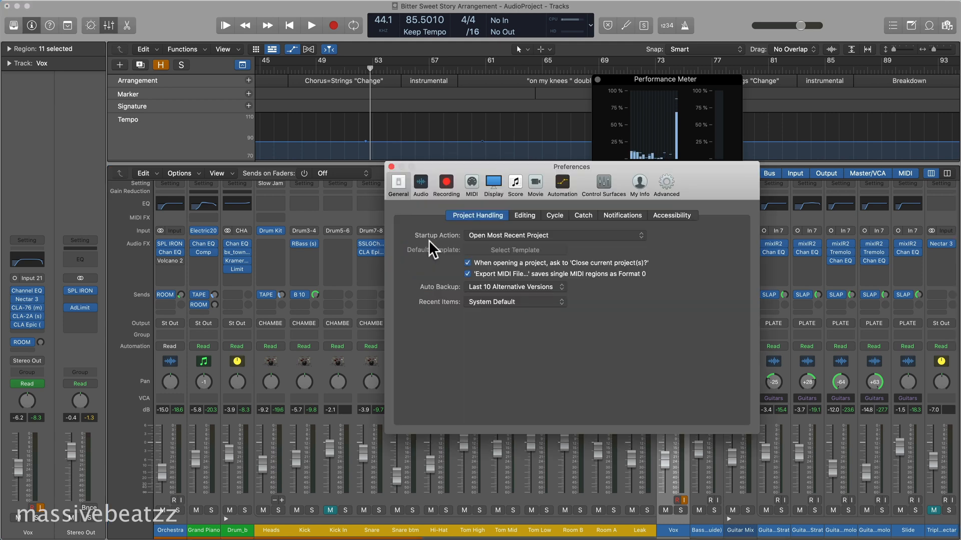
pyautogui.click(418, 181)
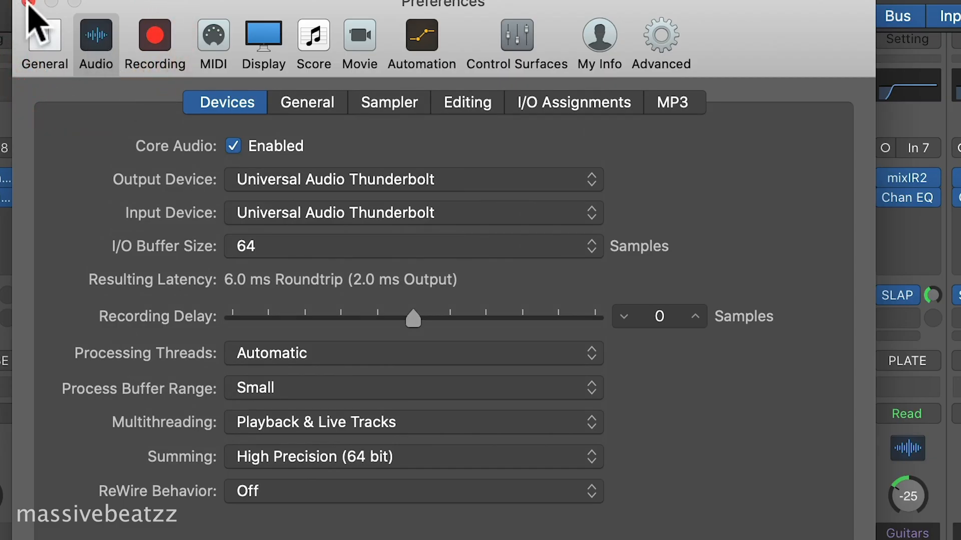
pyautogui.click(28, 3)
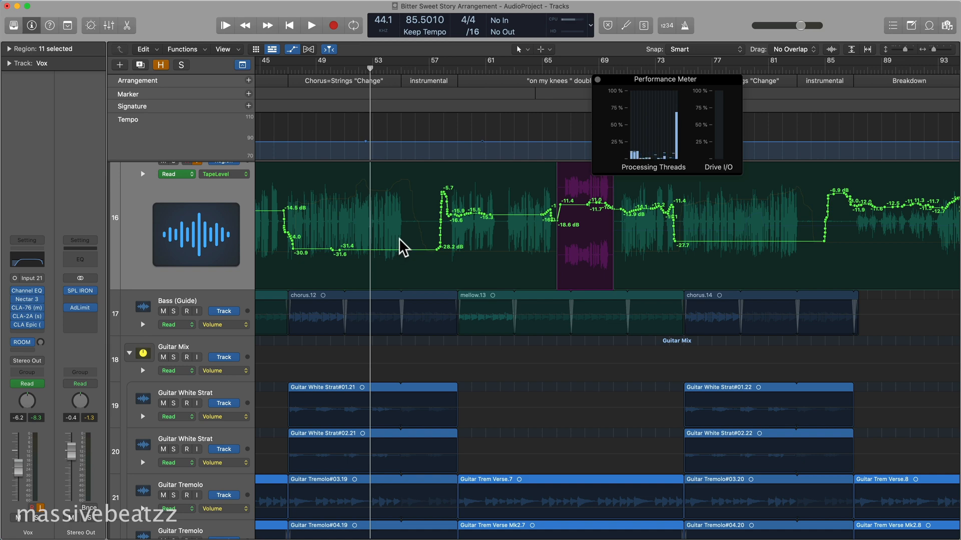
# Show the mixer to review the bypassed CLA Epic inserts, and hide it again.
pyautogui.press('x')
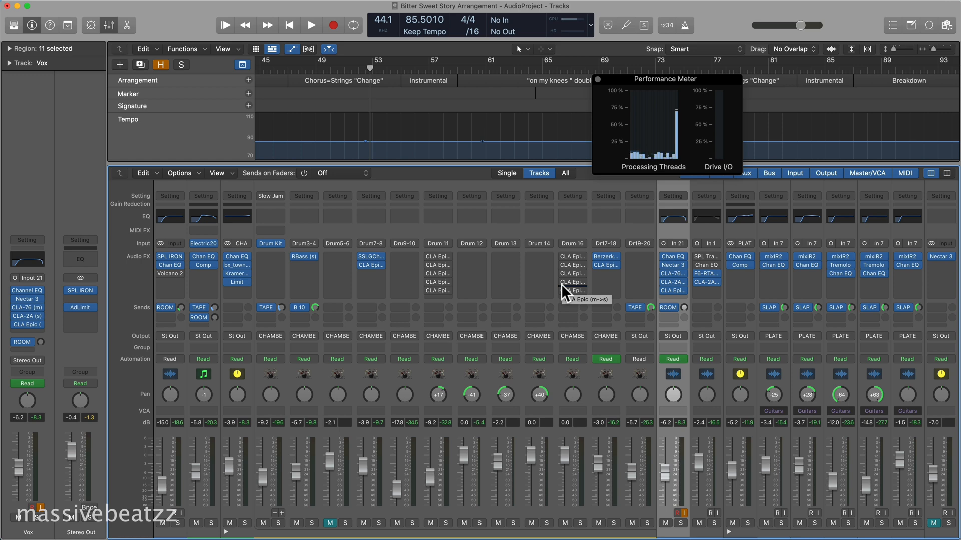
pyautogui.press('x')
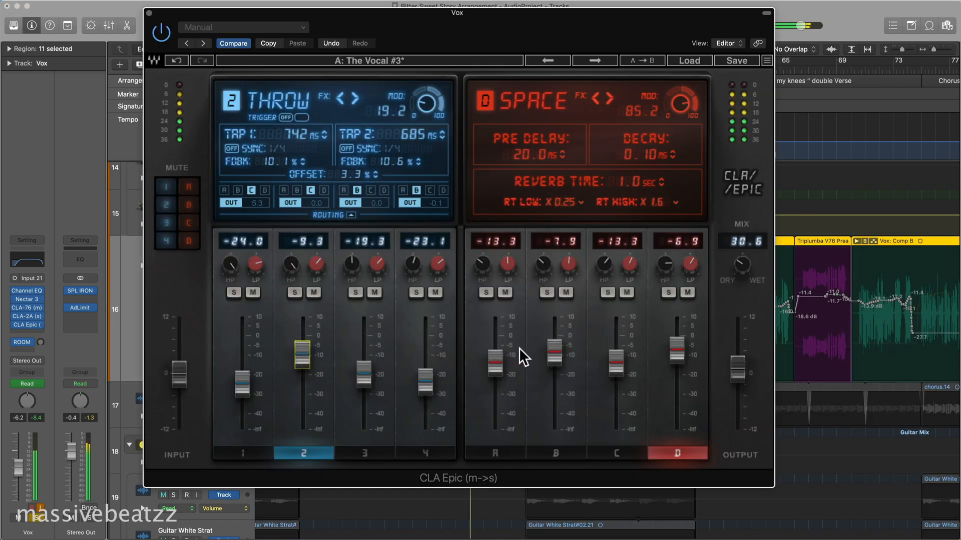
# Rebalance the Vox CLA Epic's reverbs to Plate -10.9, Room -4.2 and Hall -18.5, and lower the mix to about 29.2.
pyautogui.click(483, 292)
pyautogui.click(484, 292)
pyautogui.moveTo(492, 361)
pyautogui.mouseDown()
pyautogui.moveTo(492, 330)
pyautogui.moveTo(492, 361)
pyautogui.mouseUp()
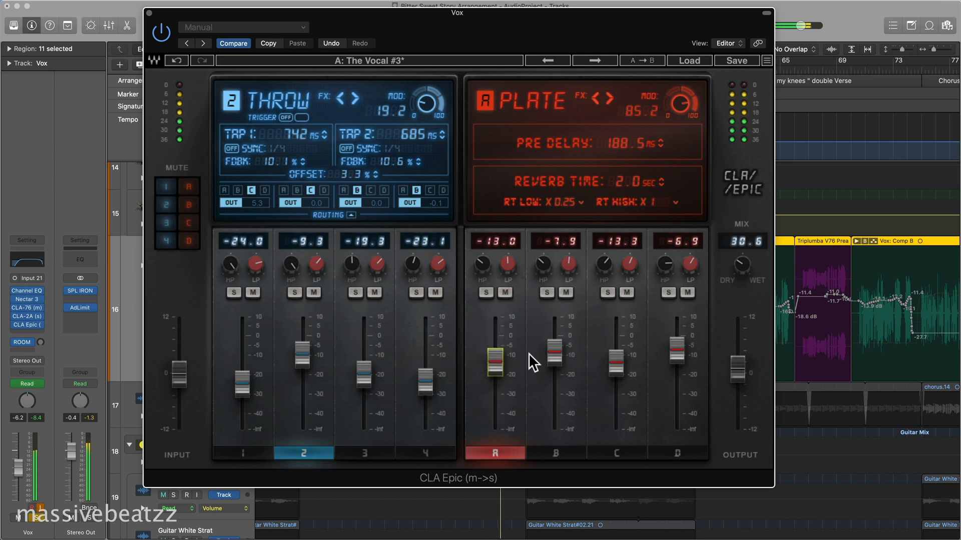
pyautogui.moveTo(554, 356); pyautogui.dragTo(554, 349)
pyautogui.moveTo(496, 361); pyautogui.dragTo(496, 358)
pyautogui.moveTo(554, 356); pyautogui.dragTo(554, 360)
pyautogui.moveTo(749, 276); pyautogui.dragTo(749, 280)
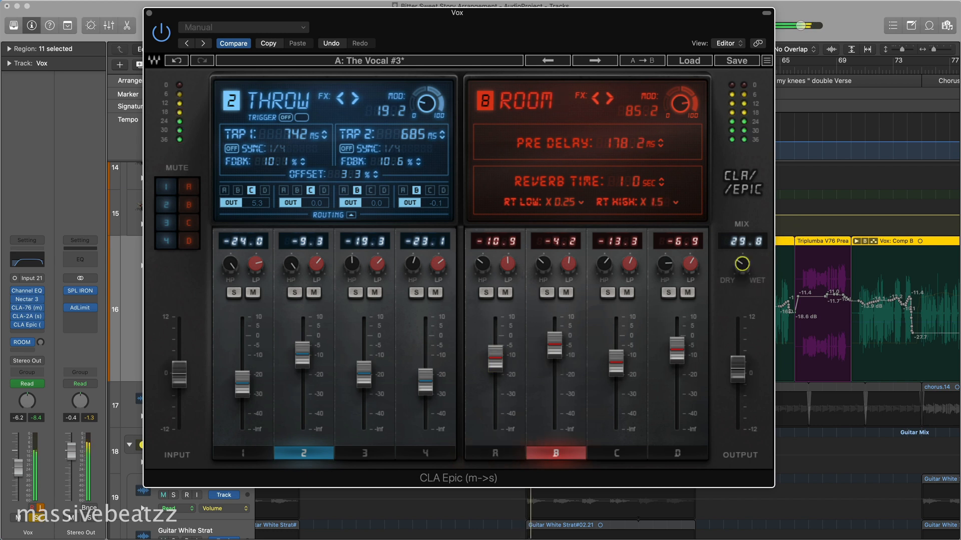
pyautogui.moveTo(629, 365); pyautogui.dragTo(629, 377)
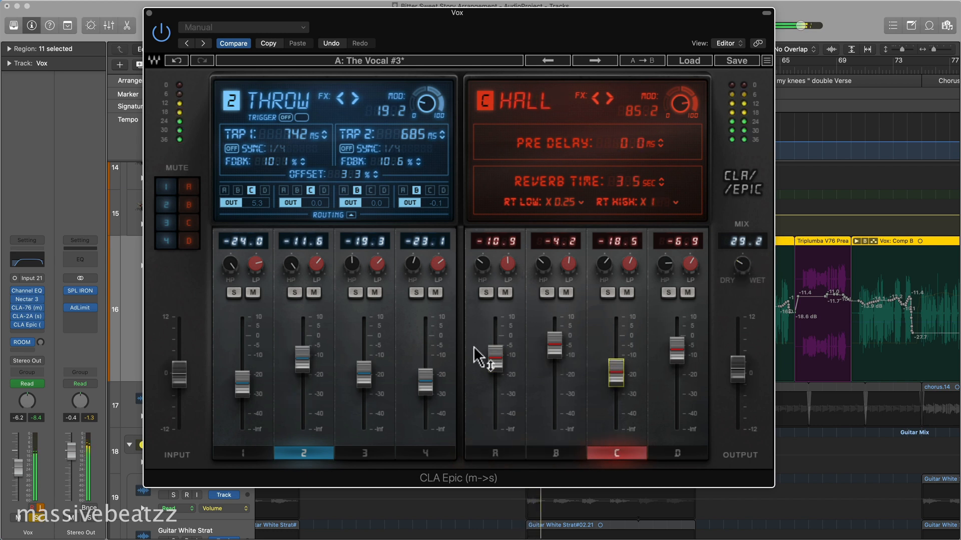
# Stop playback and switch off automation reading on the Vox track.
pyautogui.moveTo(219, 19); pyautogui.dragTo(443, 29)
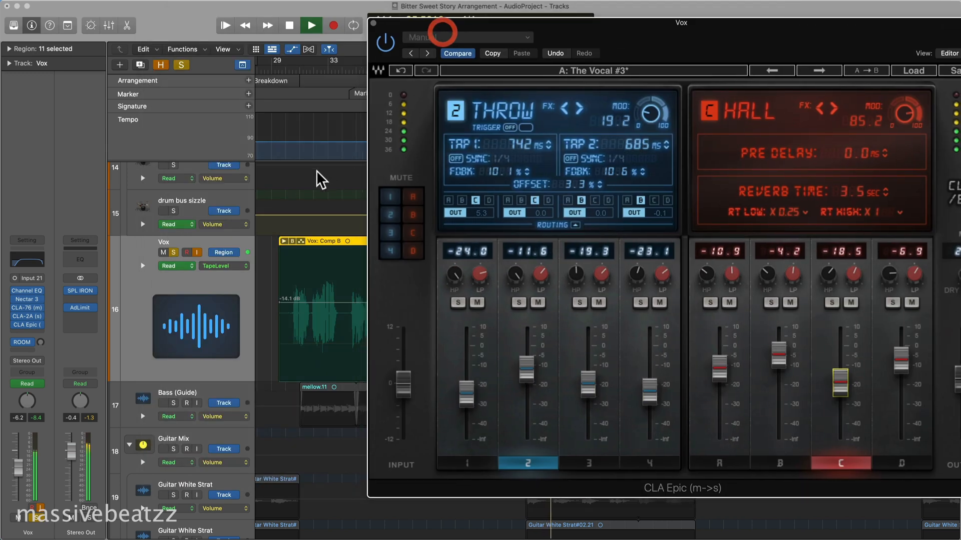
pyautogui.click(189, 265)
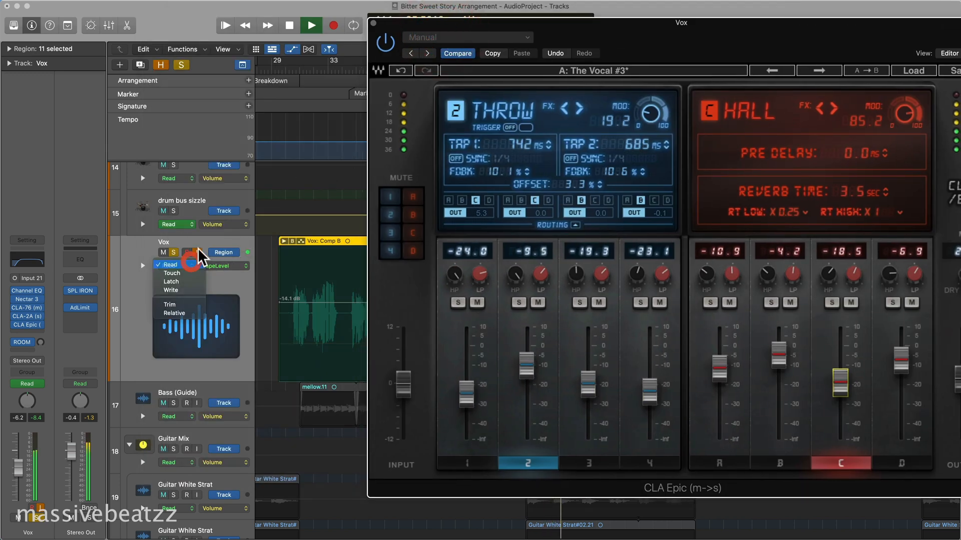
pyautogui.click(182, 265)
pyautogui.press('space')
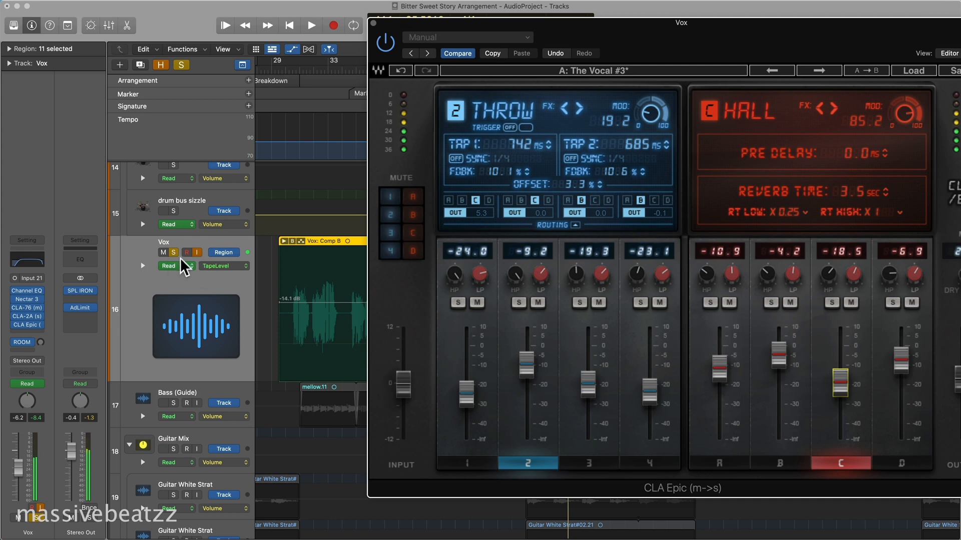
pyautogui.click(18, 385)
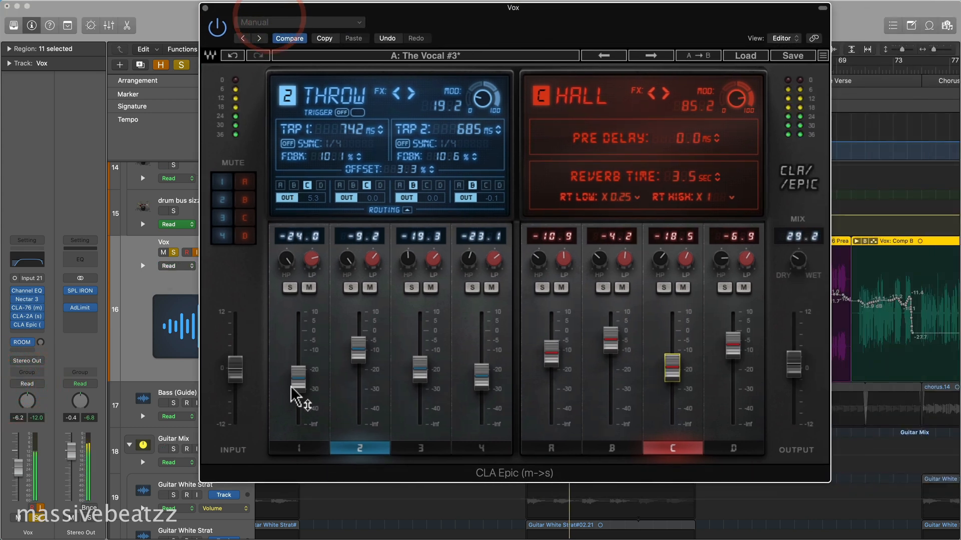
# Set the Vox CLA Epic's Tape delay level to about -19.5 and its Throw delay level to about -9.5.
pyautogui.moveTo(298, 382)
pyautogui.mouseDown()
pyautogui.moveTo(298, 334)
pyautogui.moveTo(298, 370)
pyautogui.mouseUp()
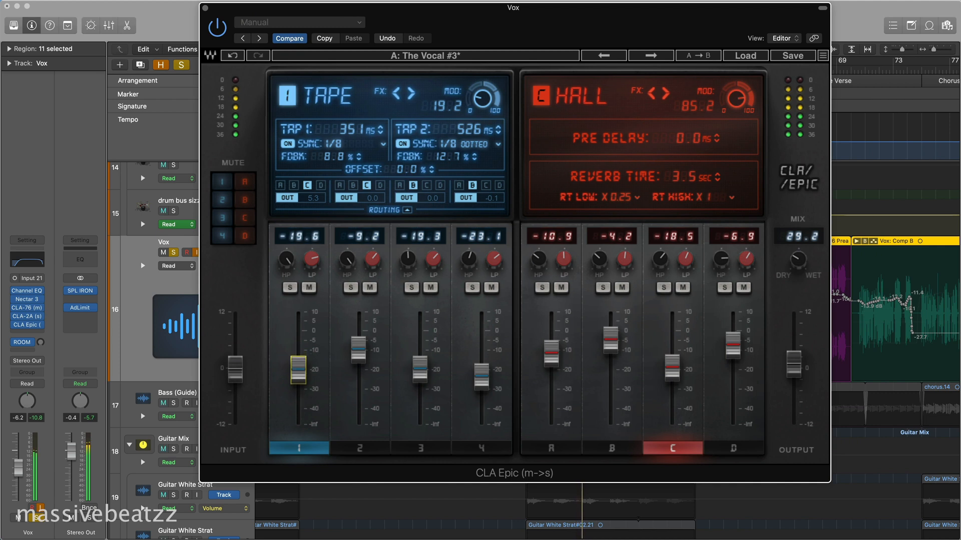
pyautogui.moveTo(358, 348)
pyautogui.mouseDown()
pyautogui.moveTo(359, 420)
pyautogui.moveTo(354, 342)
pyautogui.mouseUp()
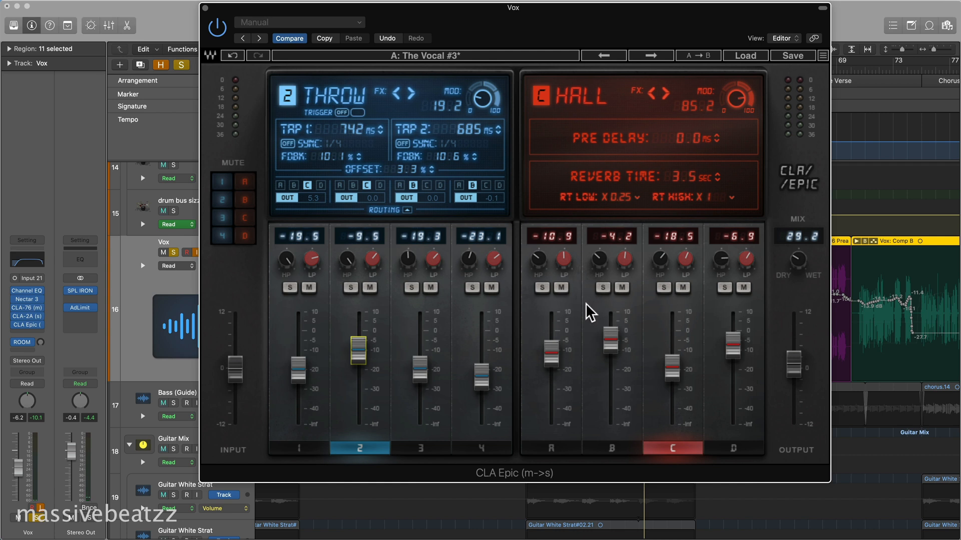
pyautogui.click(532, 403)
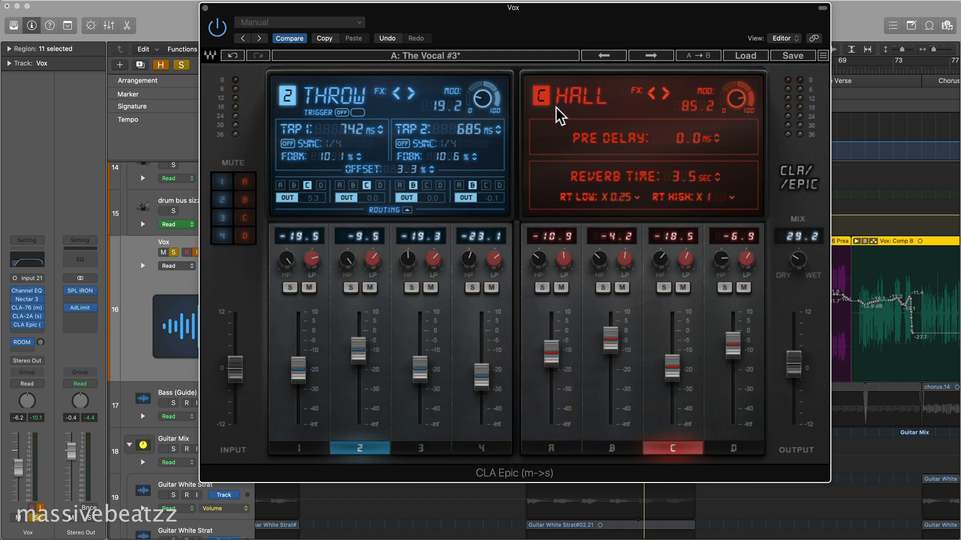
# Fine-tune the reverb levels to Plate -10.4, Room -4.0 and Hall -18.4, and display the Space reverb's settings.
pyautogui.moveTo(550, 351); pyautogui.dragTo(551, 349)
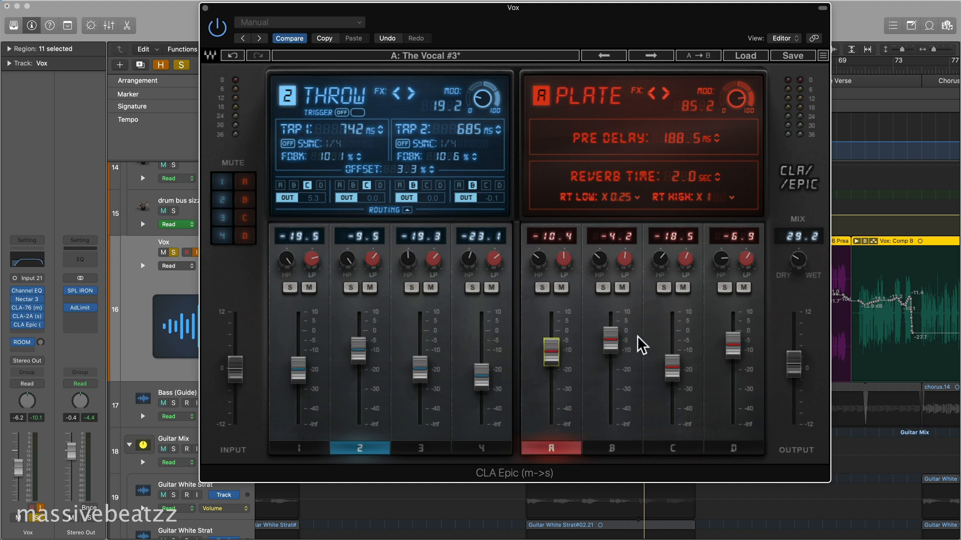
pyautogui.moveTo(613, 349); pyautogui.dragTo(613, 347)
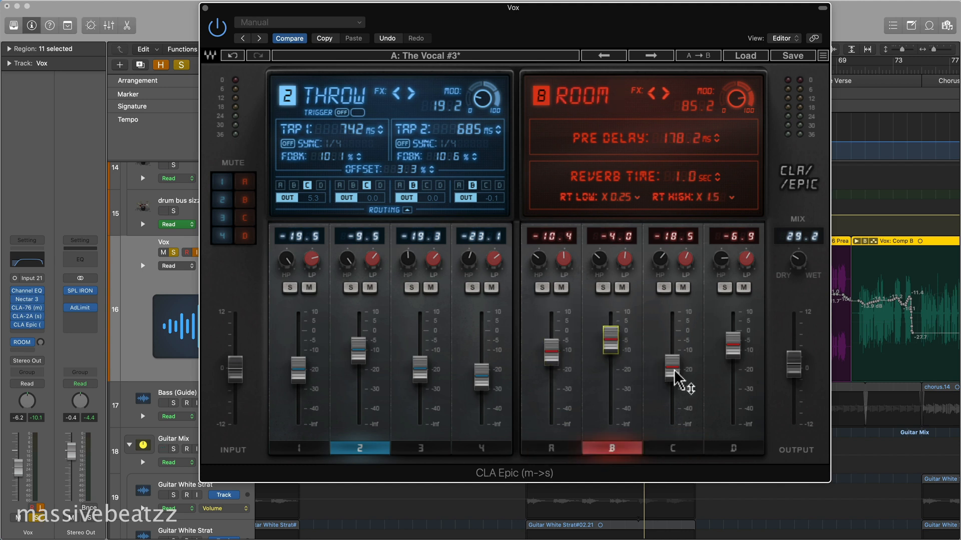
pyautogui.moveTo(673, 373); pyautogui.dragTo(673, 372)
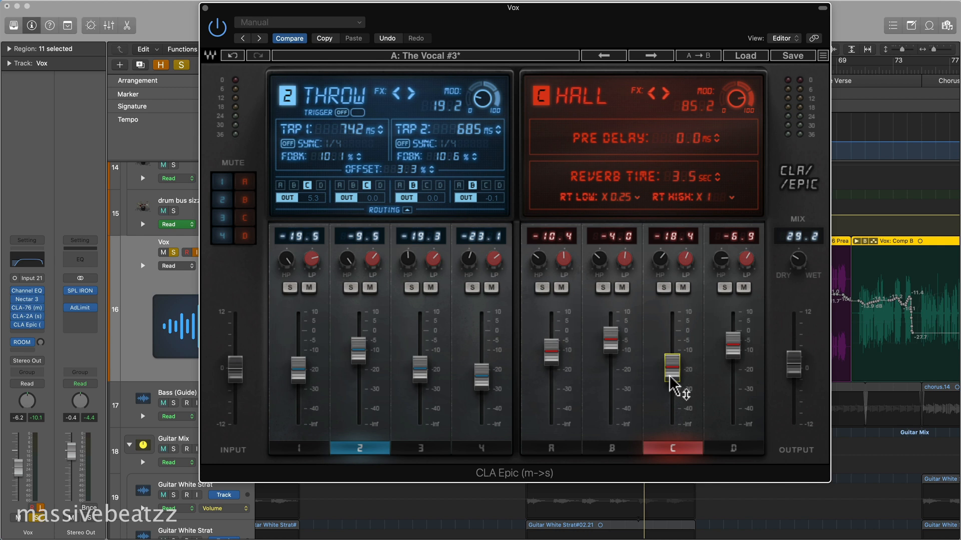
pyautogui.click(730, 345)
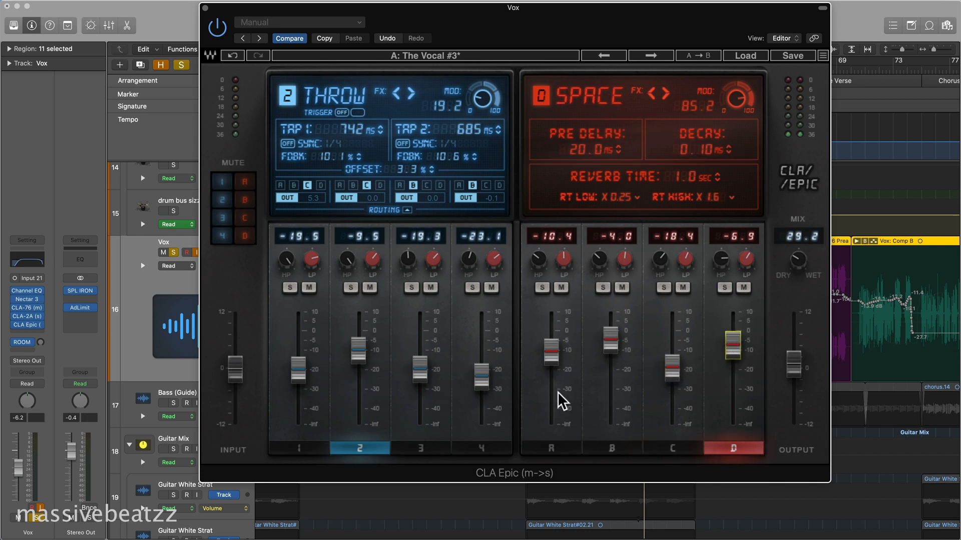
# Display the Crowd delay's settings, move the plug-in window clear of the ruler and jump playback to about bar 64.
pyautogui.click(482, 447)
pyautogui.moveTo(482, 20); pyautogui.dragTo(507, 286)
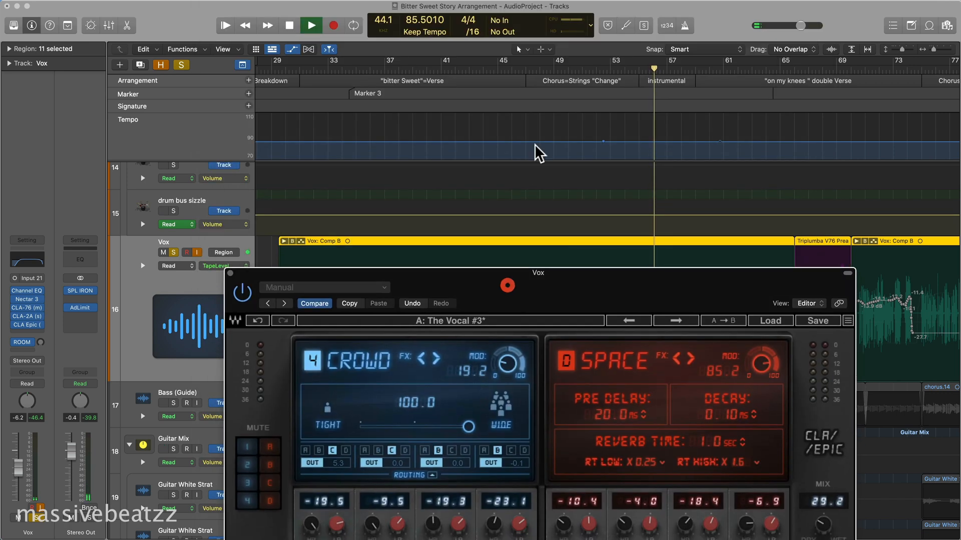
pyautogui.click(766, 69)
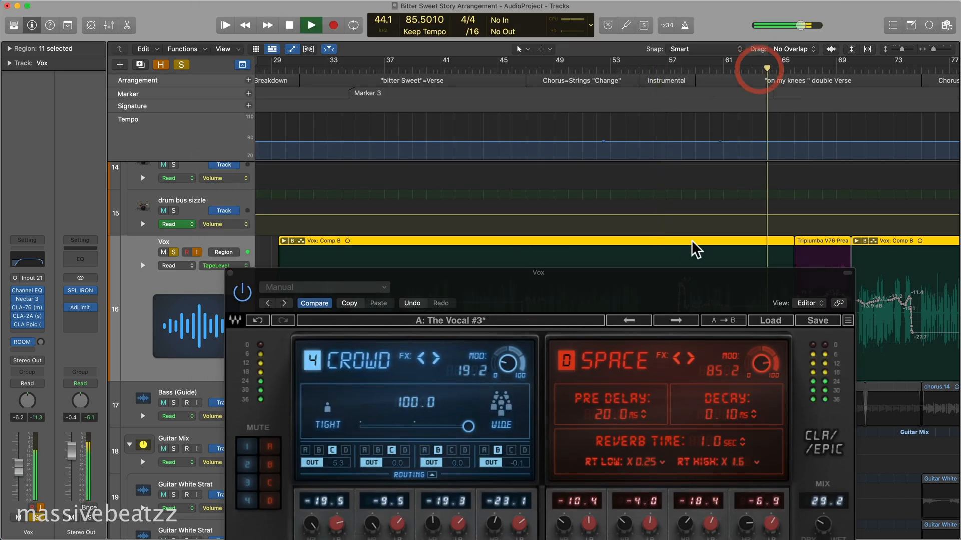
pyautogui.moveTo(664, 278); pyautogui.dragTo(576, 21)
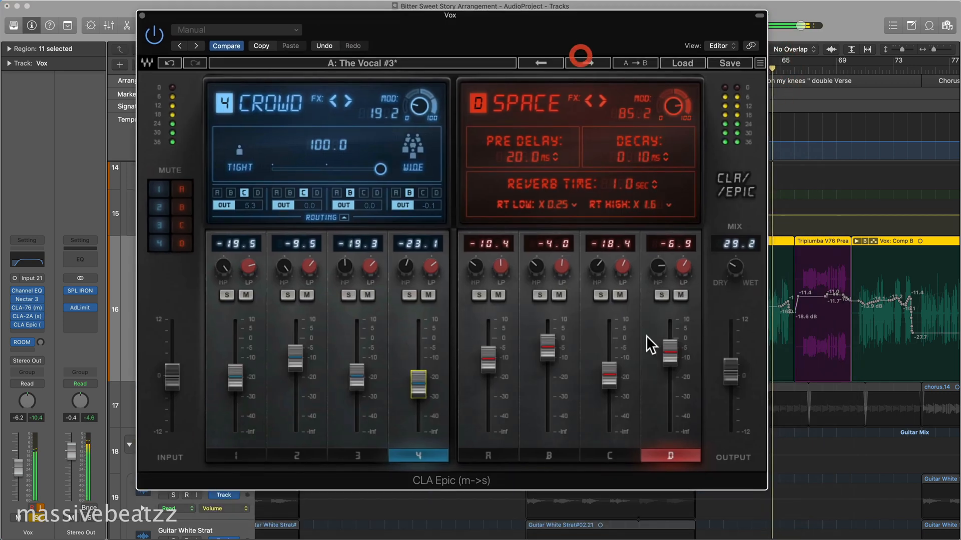
# Mute the Space, Hall, Room and Plate reverbs one after another while the vocal plays.
pyautogui.click(680, 295)
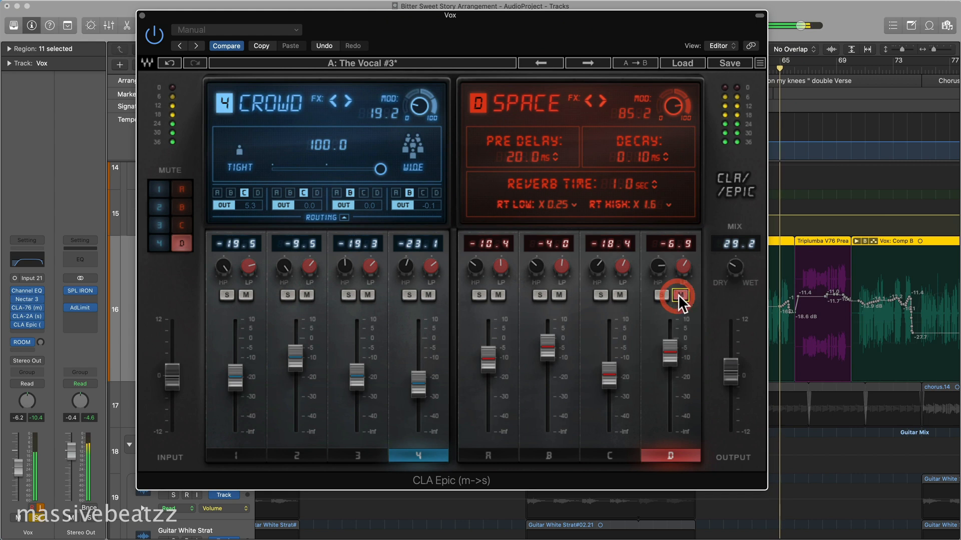
pyautogui.click(619, 296)
pyautogui.click(558, 295)
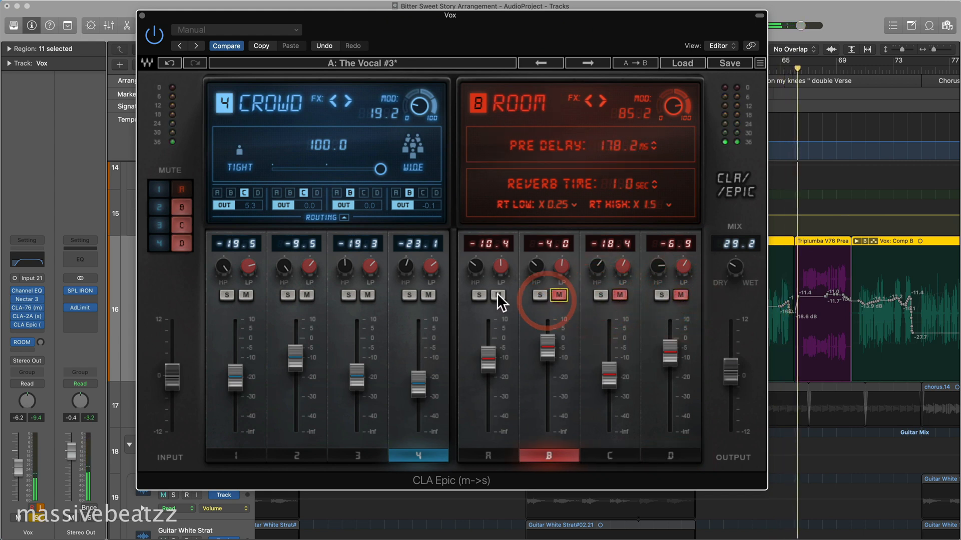
pyautogui.click(498, 295)
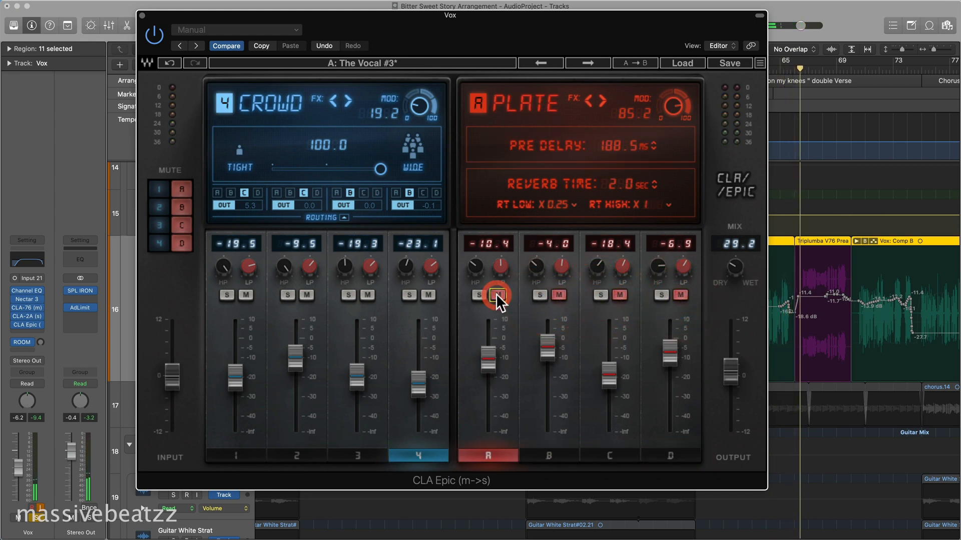
# Unmute the Space, Hall, Room and Plate reverbs one by one and lower the mix to about 28.9.
pyautogui.click(681, 295)
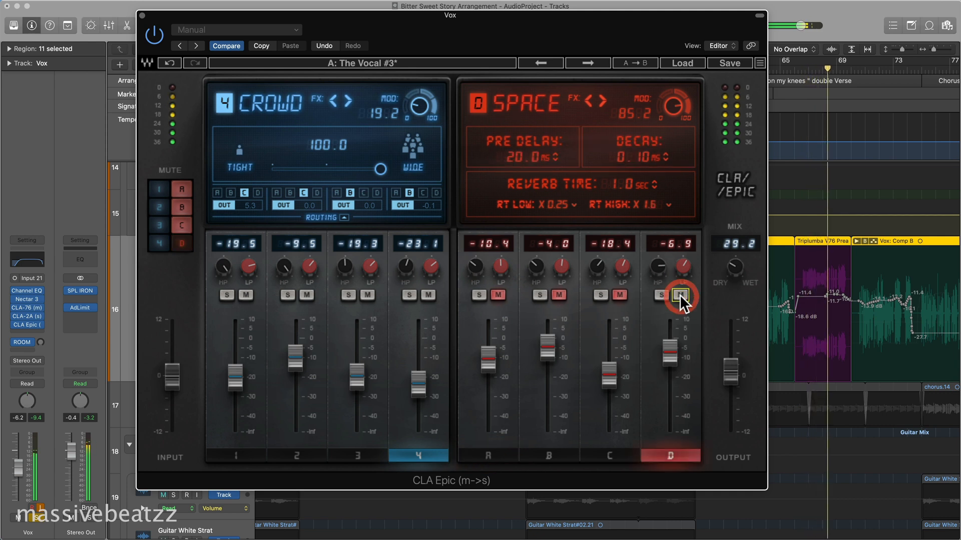
pyautogui.click(620, 295)
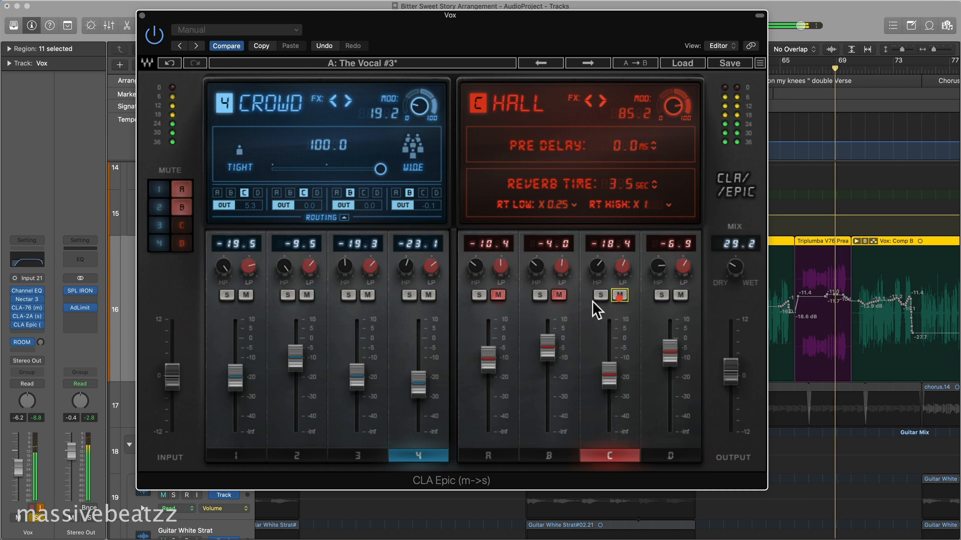
pyautogui.click(559, 294)
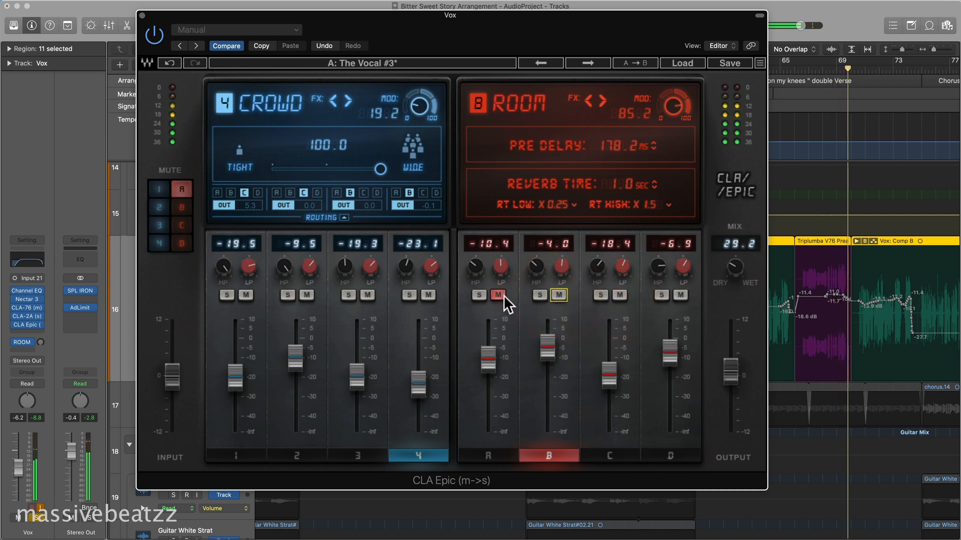
pyautogui.click(497, 295)
pyautogui.scroll(-1, 737, 266)
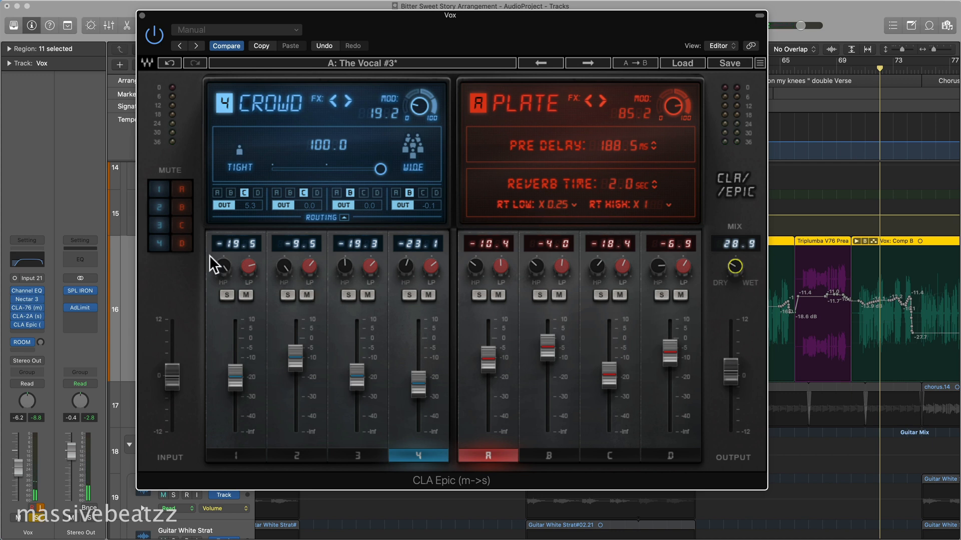
# Mute the Tape, Throw, Slap and Crowd delays in the Vox CLA Epic.
pyautogui.moveTo(191, 188); pyautogui.dragTo(190, 186)
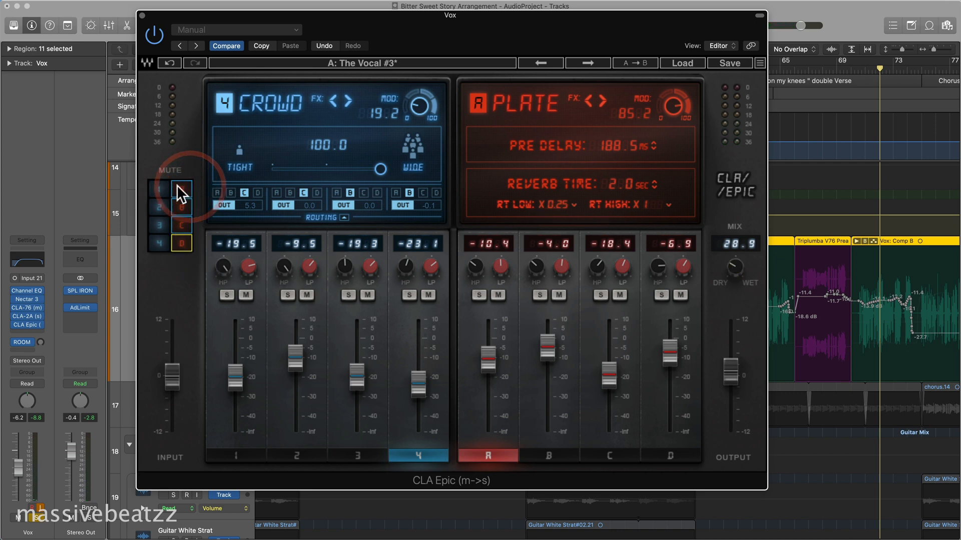
pyautogui.click(168, 165)
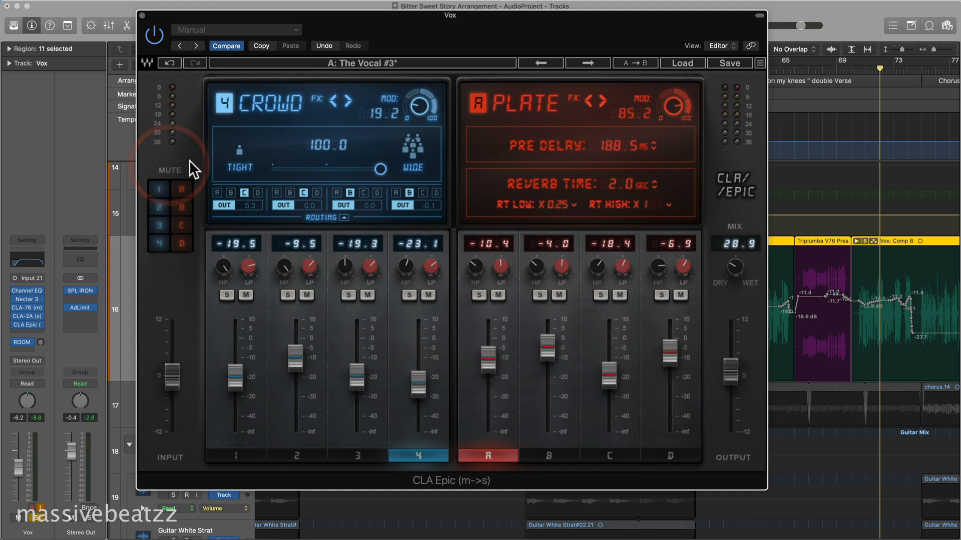
pyautogui.click(160, 186)
pyautogui.click(159, 207)
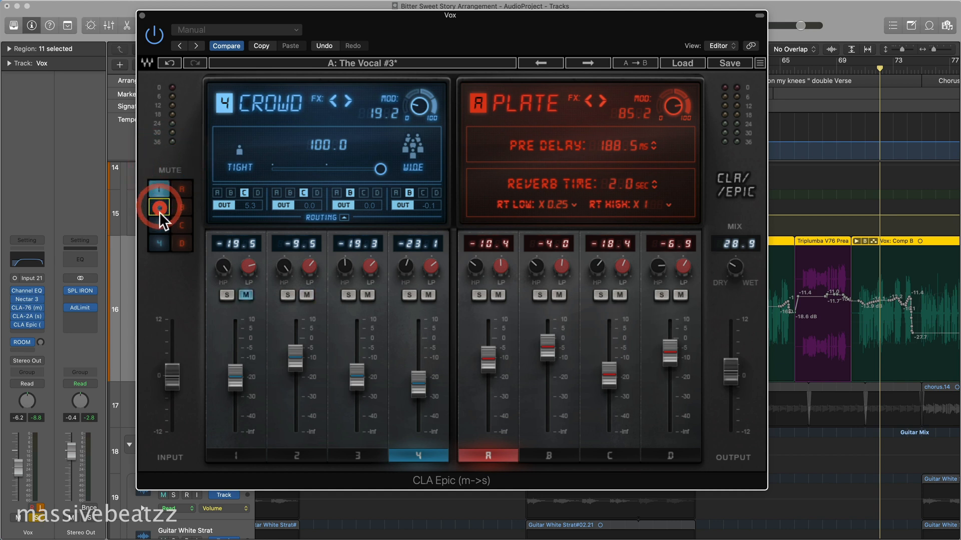
pyautogui.click(159, 226)
pyautogui.click(157, 237)
# Unmute the Slap, Tape and Crowd delays, keeping only the Throw delay muted.
pyautogui.click(160, 226)
pyautogui.click(163, 208)
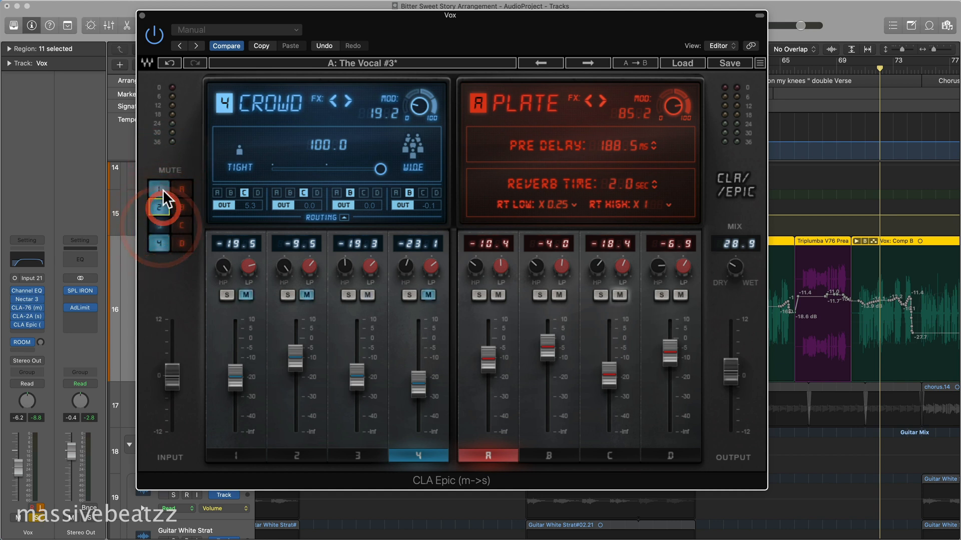
pyautogui.click(164, 190)
pyautogui.click(150, 245)
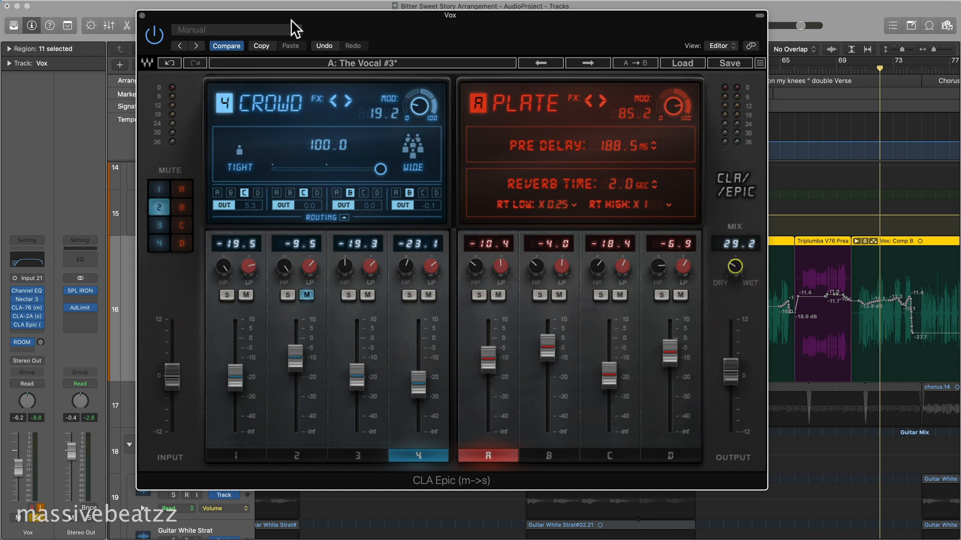
# Fine-tune the delay levels to Tape -19.7, Throw -10.5, Slap -19.2 and Crowd -23.2.
pyautogui.moveTo(333, 15); pyautogui.dragTo(355, 17)
pyautogui.click(256, 379)
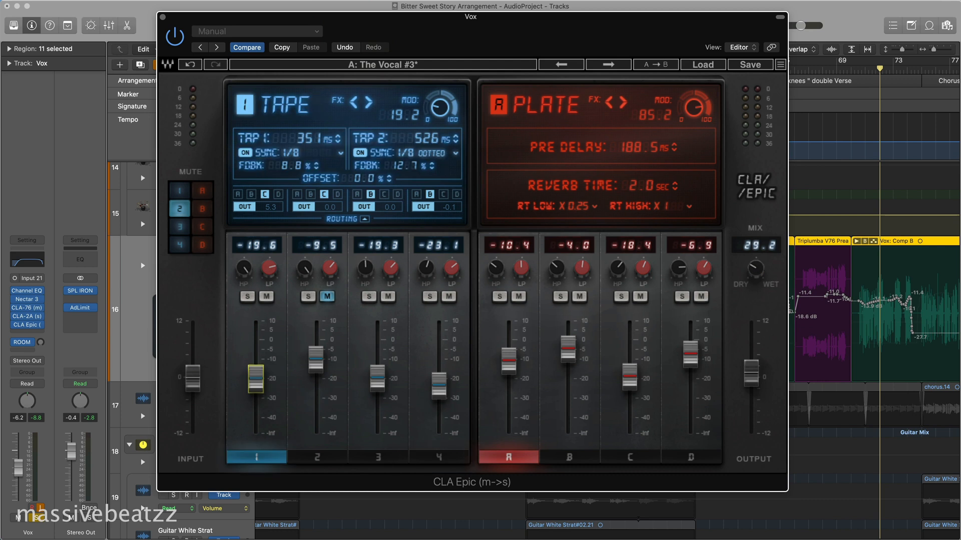
pyautogui.click(315, 359)
pyautogui.click(378, 380)
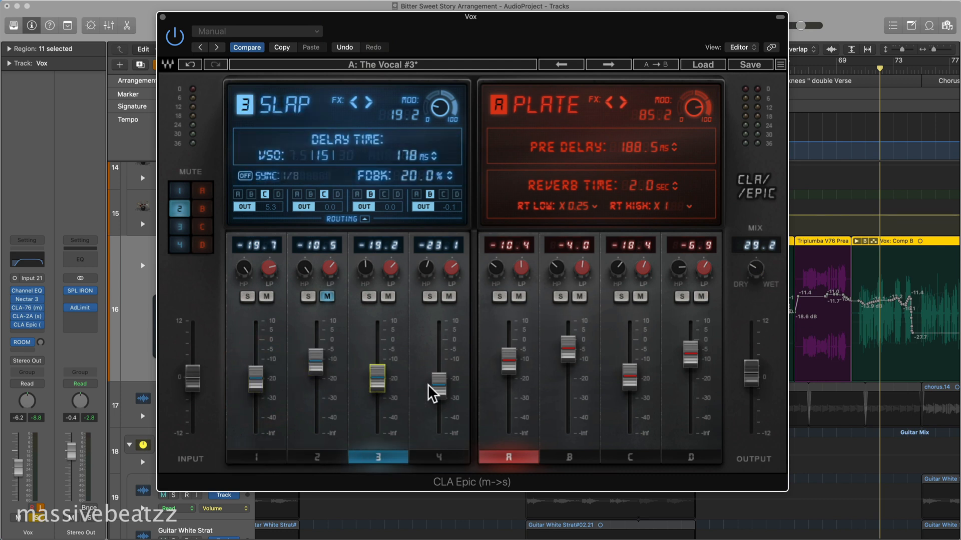
pyautogui.click(439, 385)
# Lower the reverb levels to Room -7.0, Hall -19.1 and Space -7.0, and raise the mix to about 31.0.
pyautogui.click(510, 361)
pyautogui.click(568, 346)
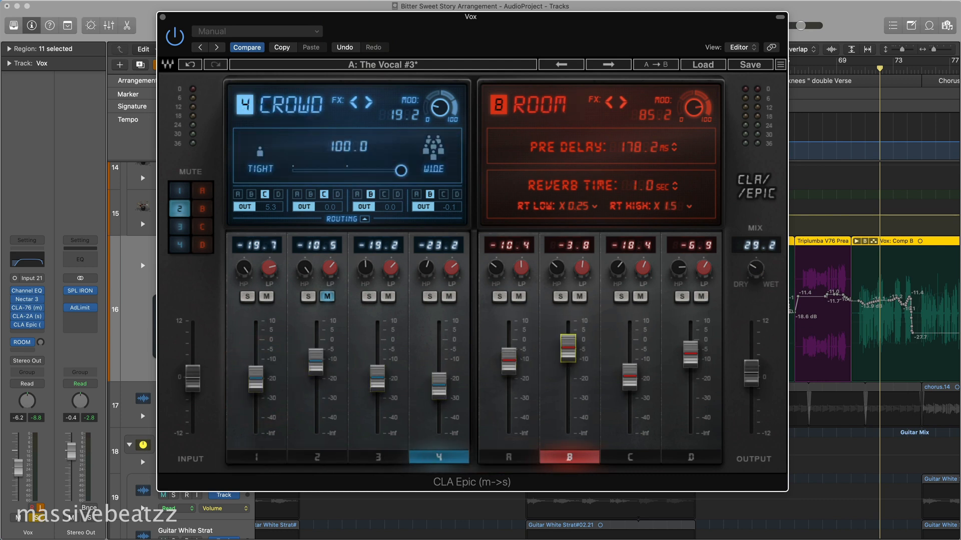
pyautogui.click(626, 374)
pyautogui.click(689, 357)
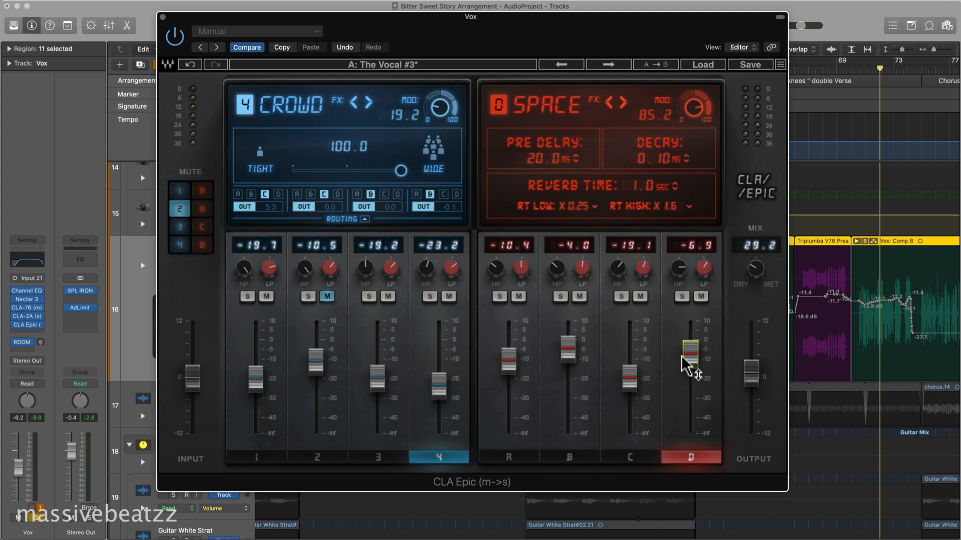
pyautogui.moveTo(568, 348)
pyautogui.mouseDown()
pyautogui.moveTo(568, 320)
pyautogui.moveTo(568, 361)
pyautogui.mouseUp()
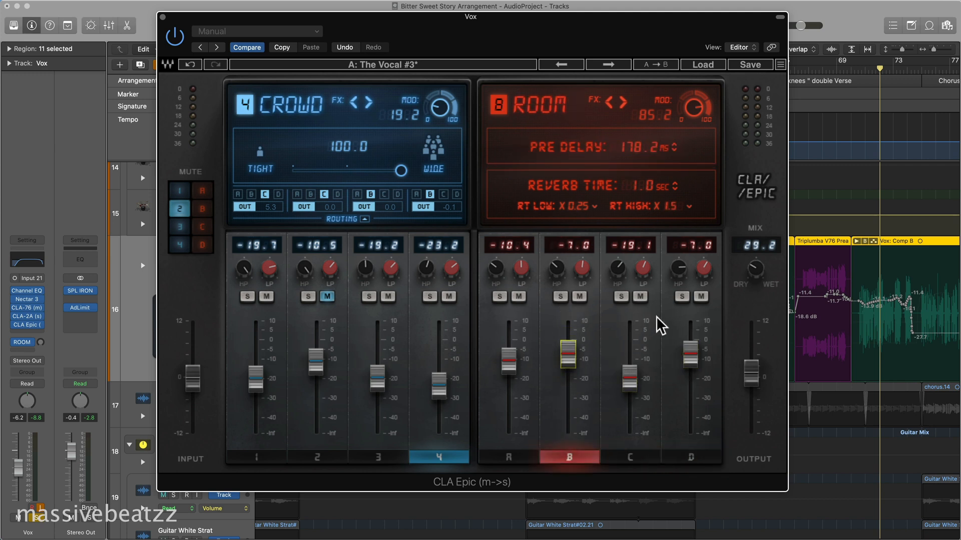
pyautogui.moveTo(757, 270); pyautogui.dragTo(757, 274)
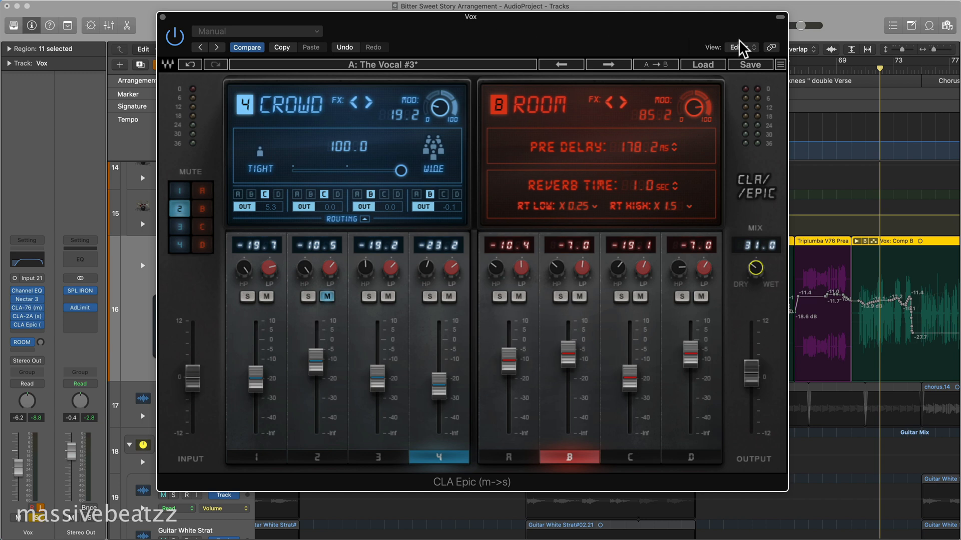
# Close the Vox CLA Epic window and select the Drum_b track stack.
pyautogui.moveTo(563, 48); pyautogui.dragTo(583, 40)
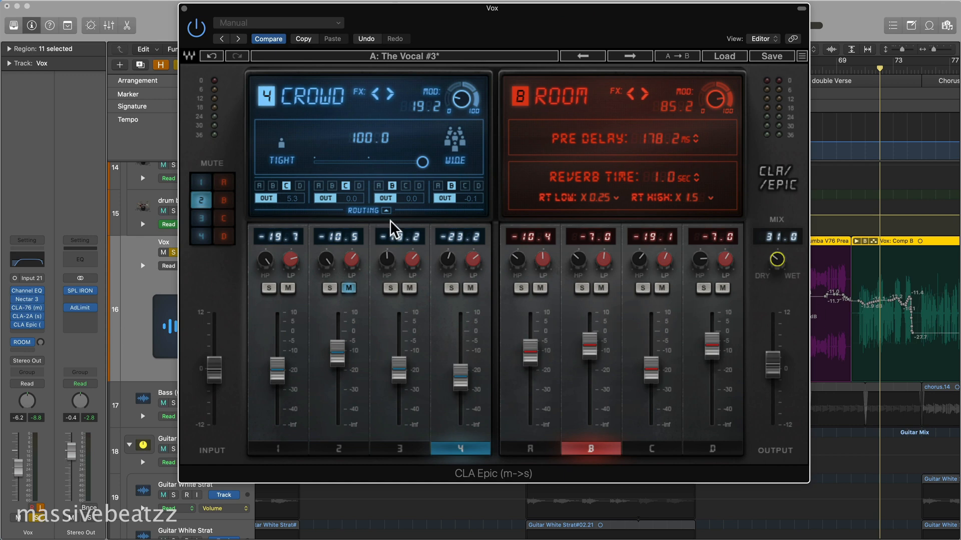
pyautogui.click(183, 9)
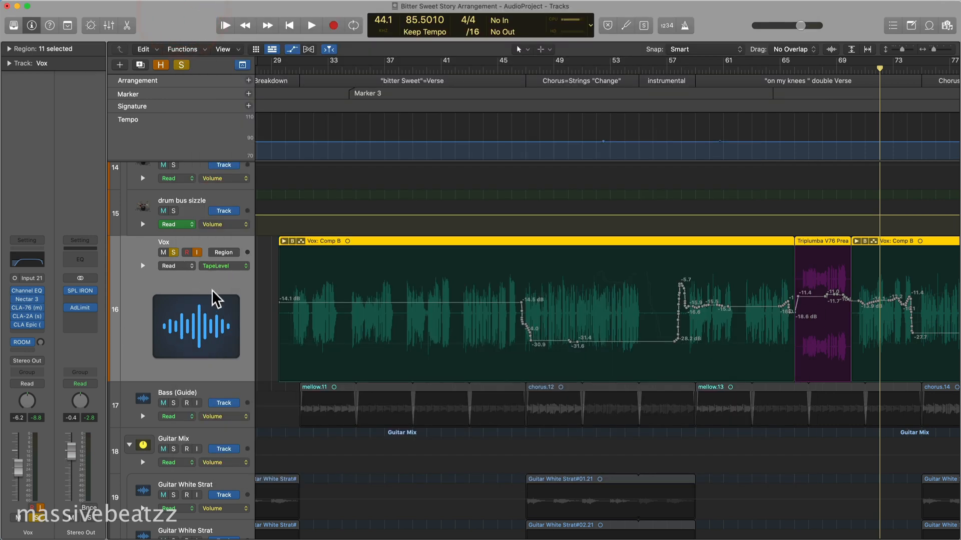
pyautogui.scroll(10, 215, 242)
pyautogui.scroll(8, 218, 298)
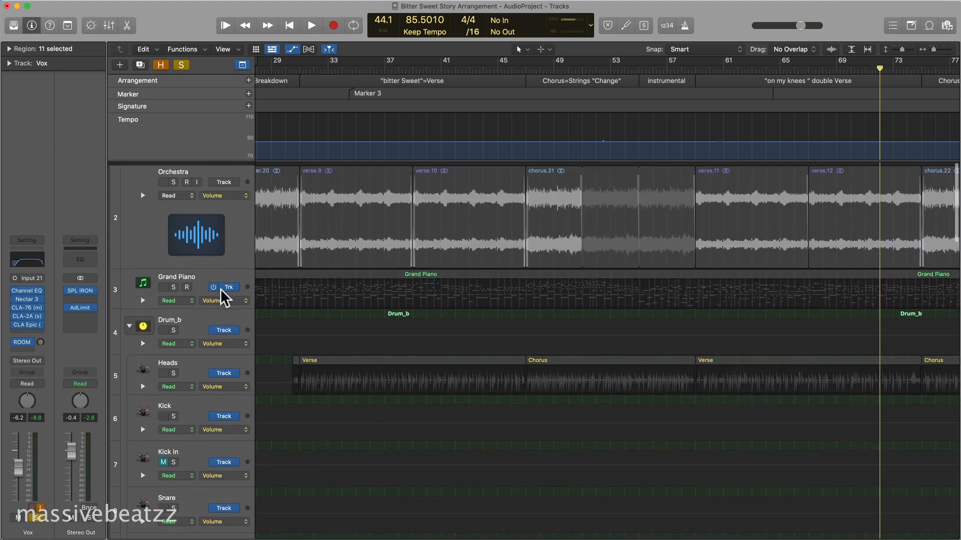
pyautogui.click(199, 323)
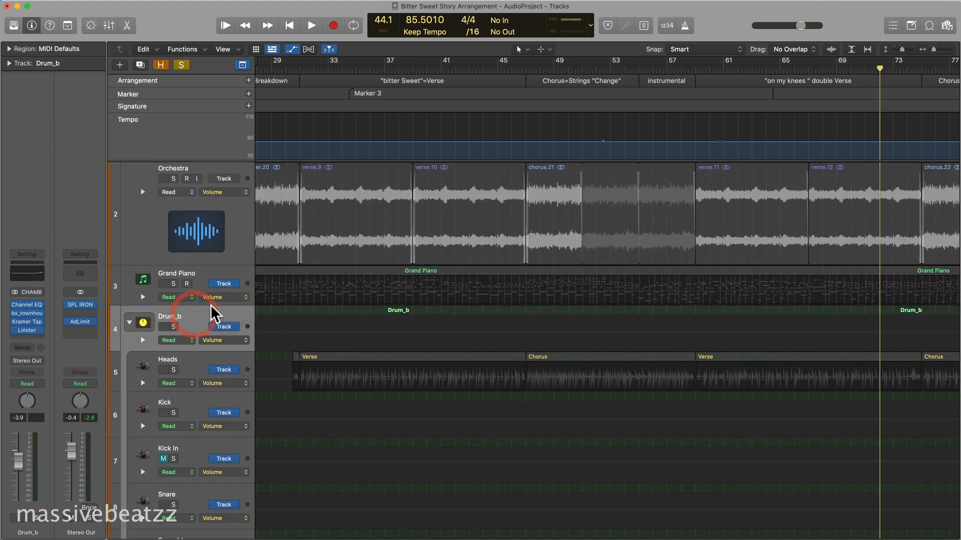
# Collapse the Drum_b track stack and expand it again.
pyautogui.scroll(-5, 280, 302)
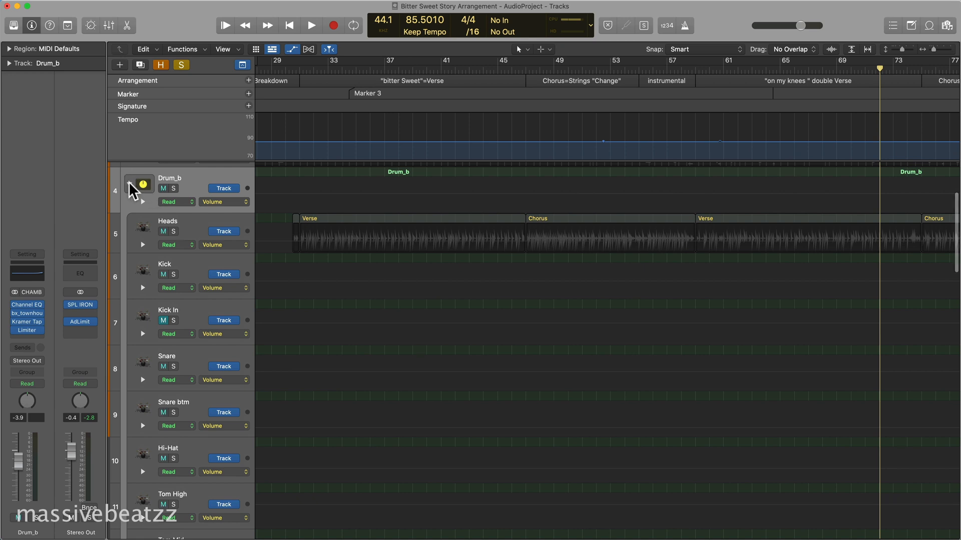
pyautogui.click(129, 184)
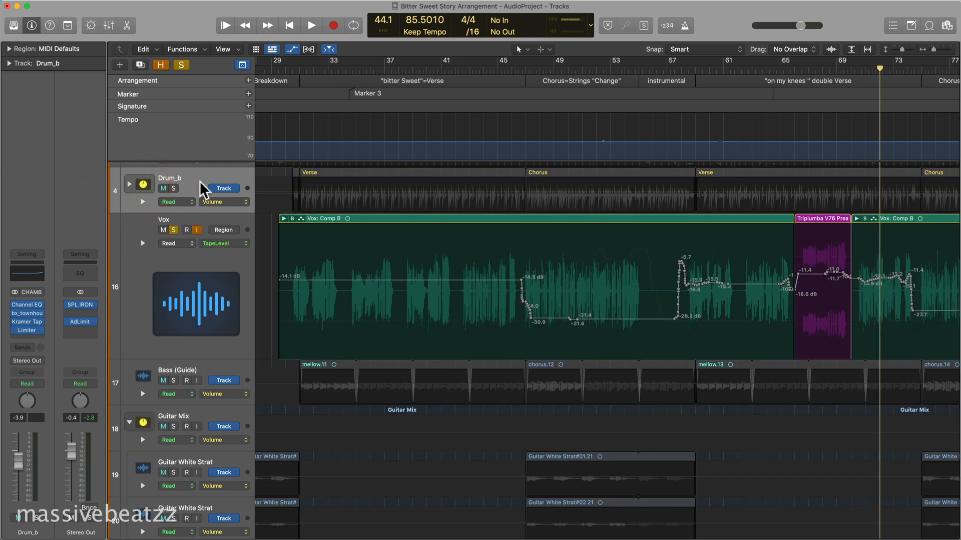
pyautogui.click(131, 184)
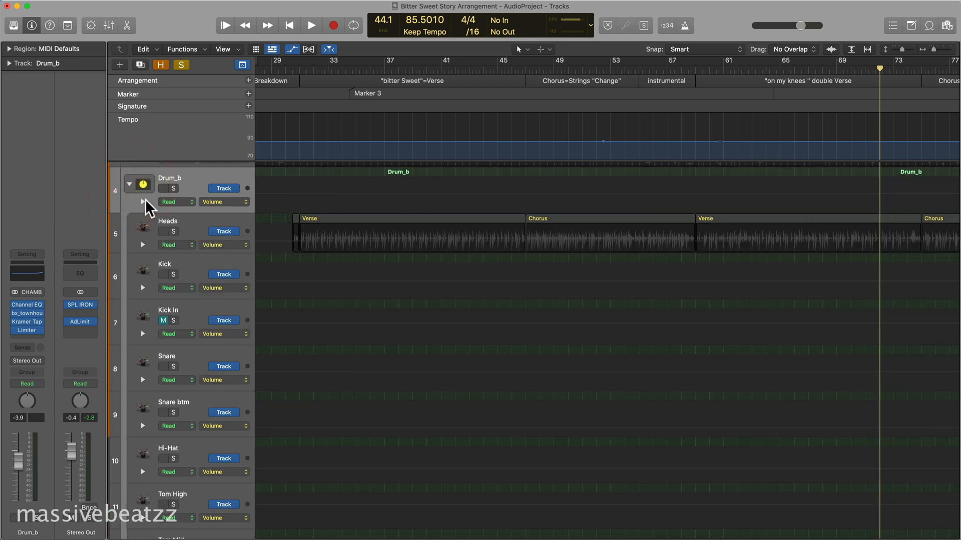
# Clear the existing solos, solo only the Drum_b stack and place the playhead at about bar 32.
pyautogui.click(175, 197)
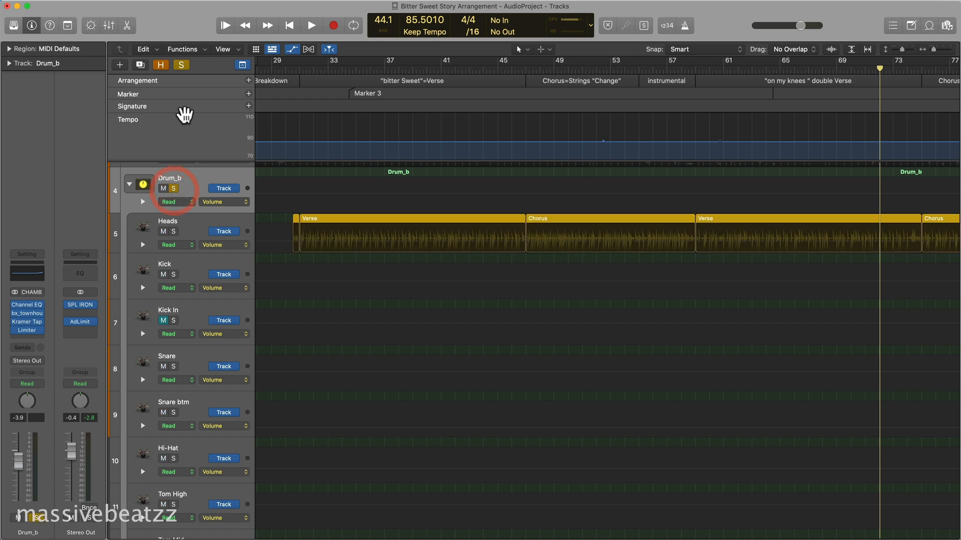
pyautogui.click(181, 64)
pyautogui.click(174, 189)
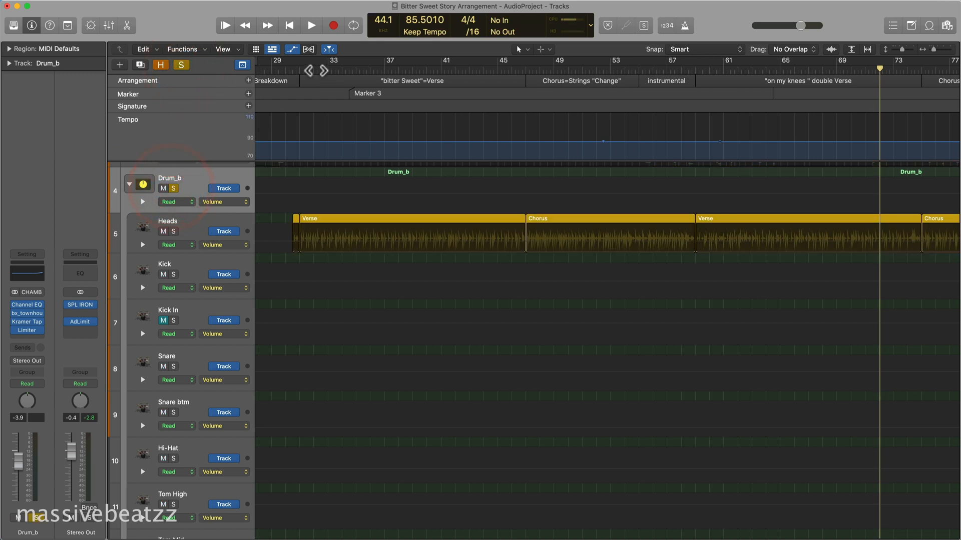
pyautogui.click(314, 70)
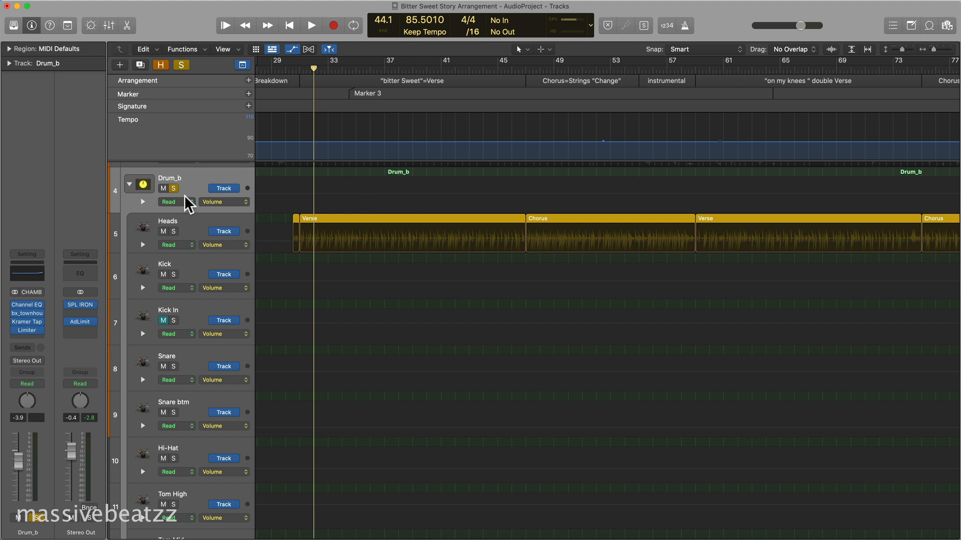
# Play the soloed drums and show the mixer to view the CLA Epic instances on the drum channels.
pyautogui.press('x')
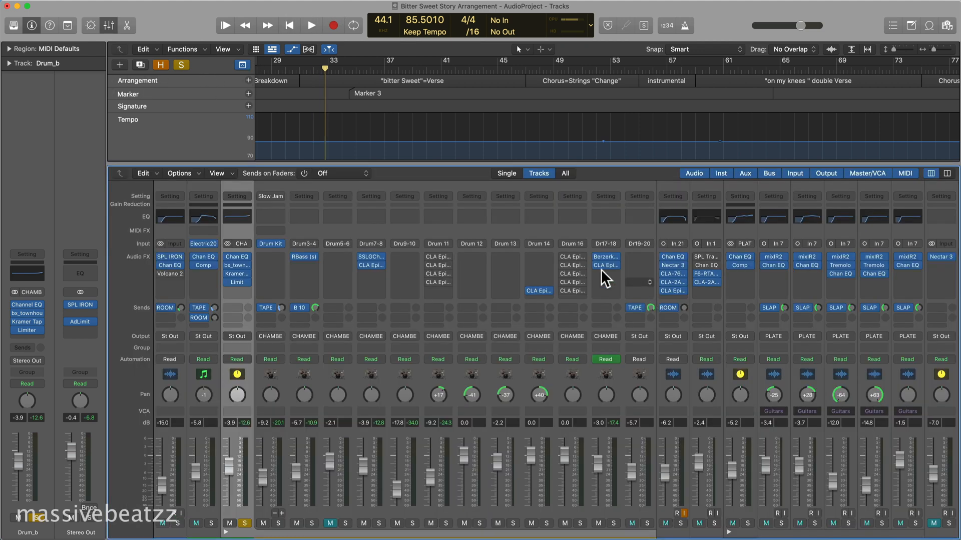
pyautogui.press('space')
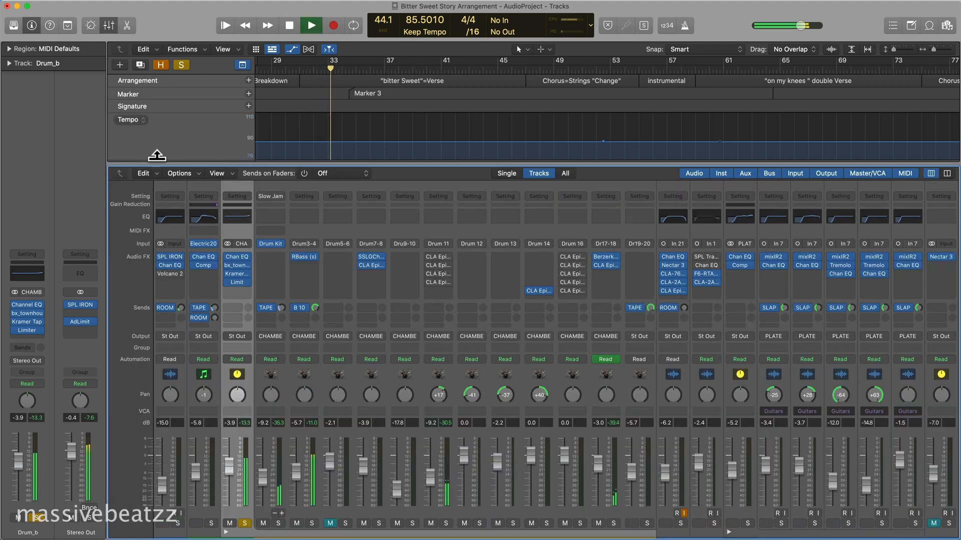
pyautogui.press('x')
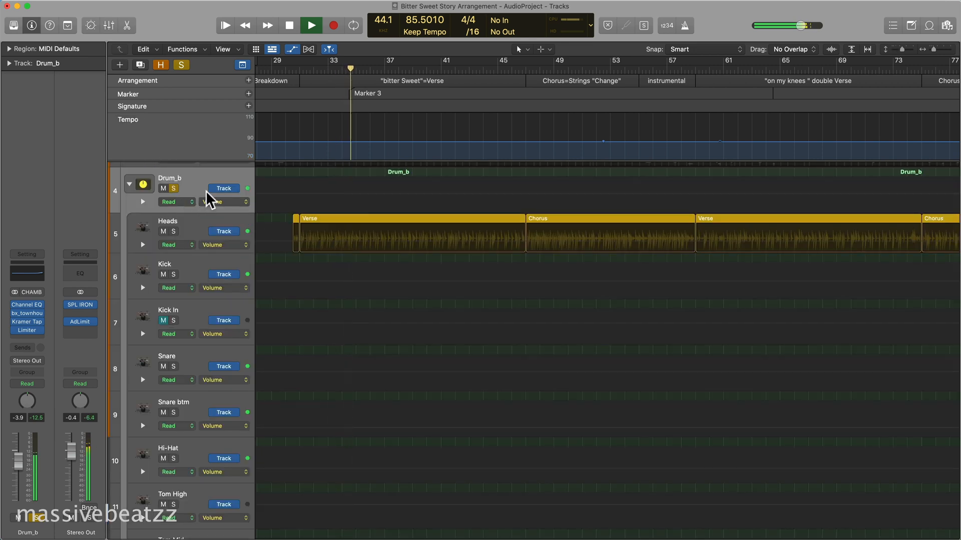
pyautogui.press('x')
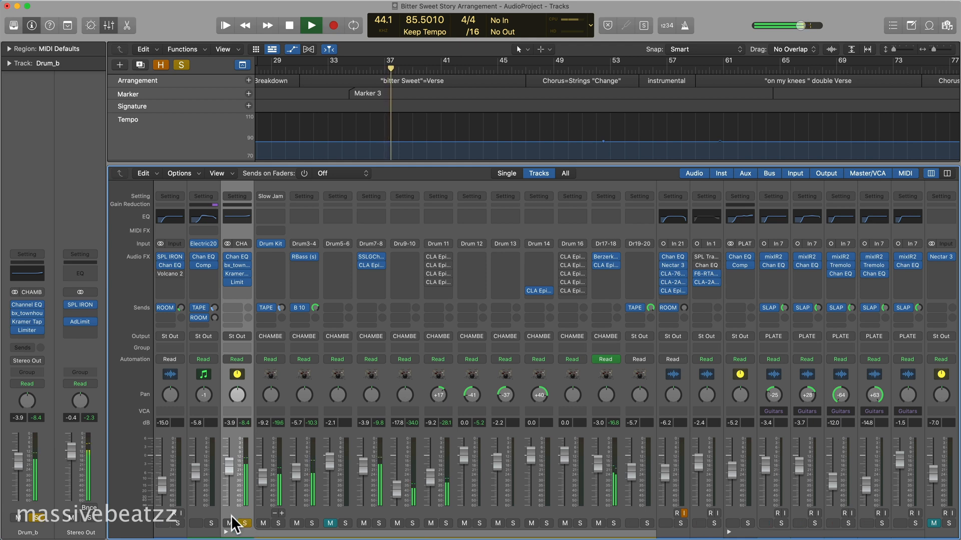
# Stop playback, bring up the Room A CLA Epic window, solo the Dr17-18 channel and resume playback.
pyautogui.press('space')
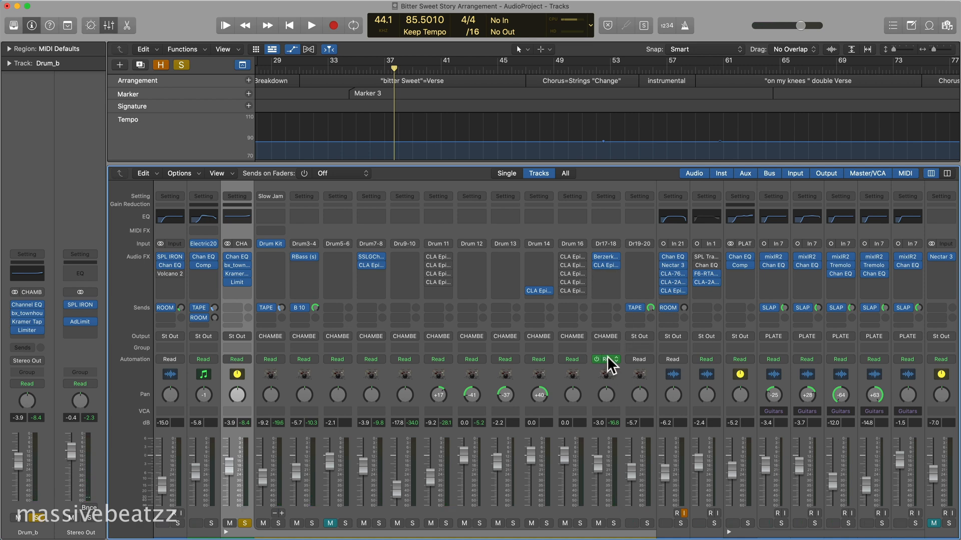
pyautogui.press('v')
pyautogui.click(442, 201)
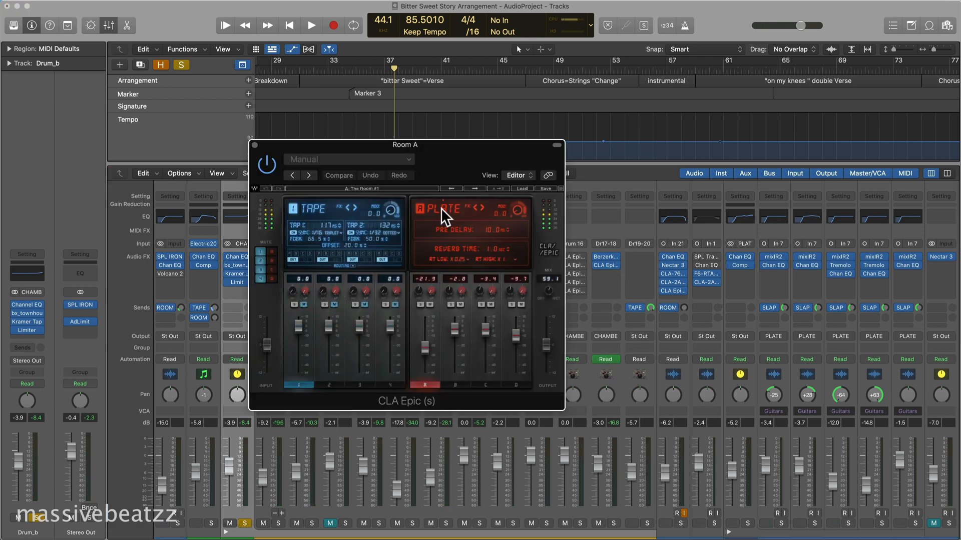
pyautogui.click(598, 537)
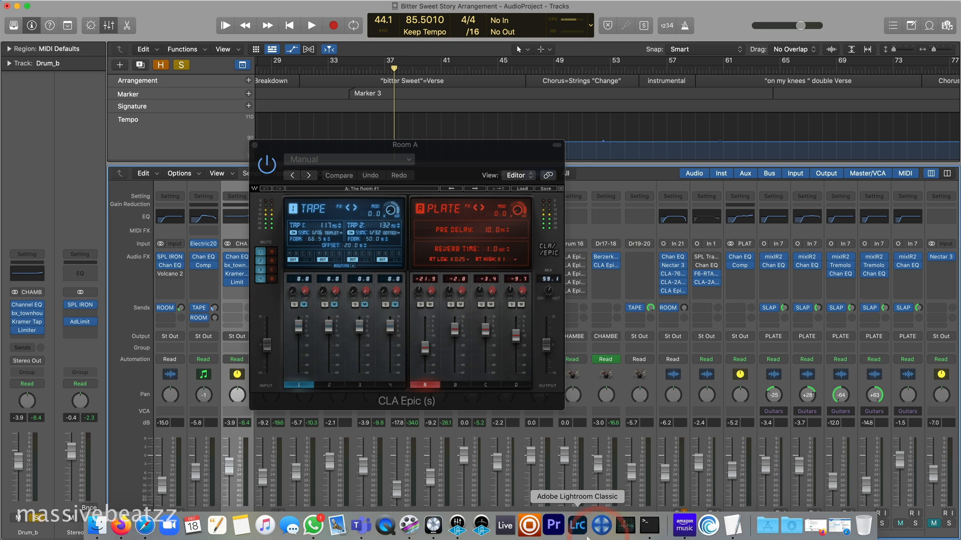
pyautogui.press('space')
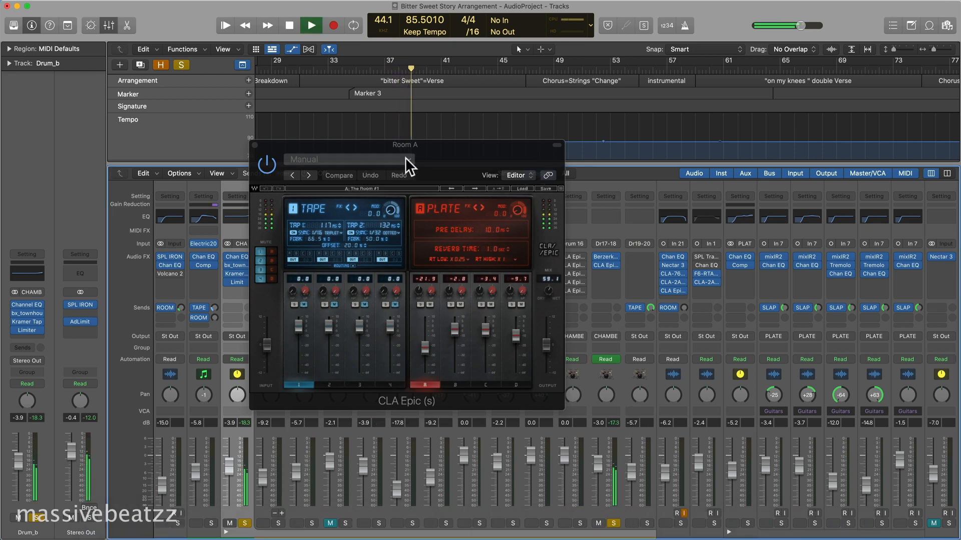
# Enlarge the Room A CLA Epic interface to 150% and reposition its window over the mixer.
pyautogui.moveTo(466, 158); pyautogui.dragTo(407, 106)
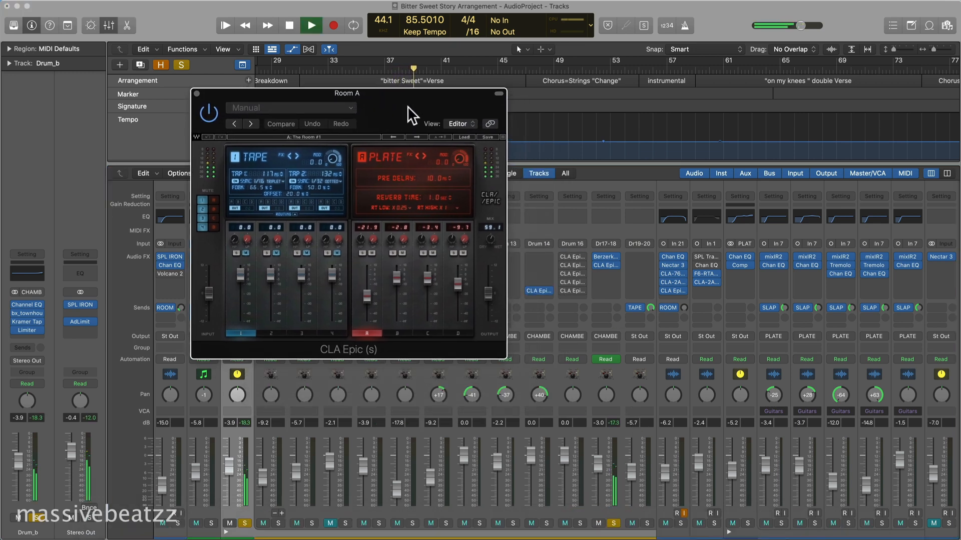
pyautogui.click(502, 137)
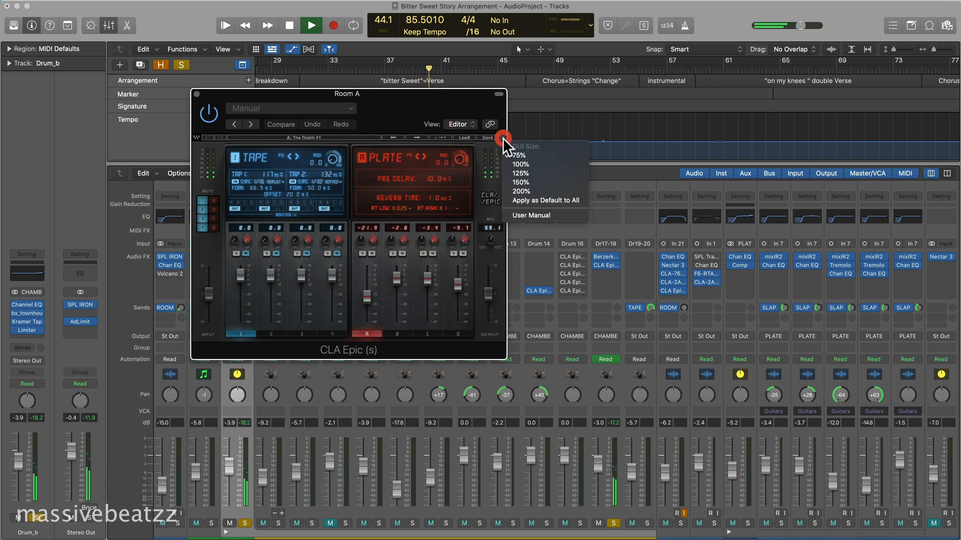
pyautogui.click(530, 184)
pyautogui.moveTo(442, 113); pyautogui.dragTo(549, 22)
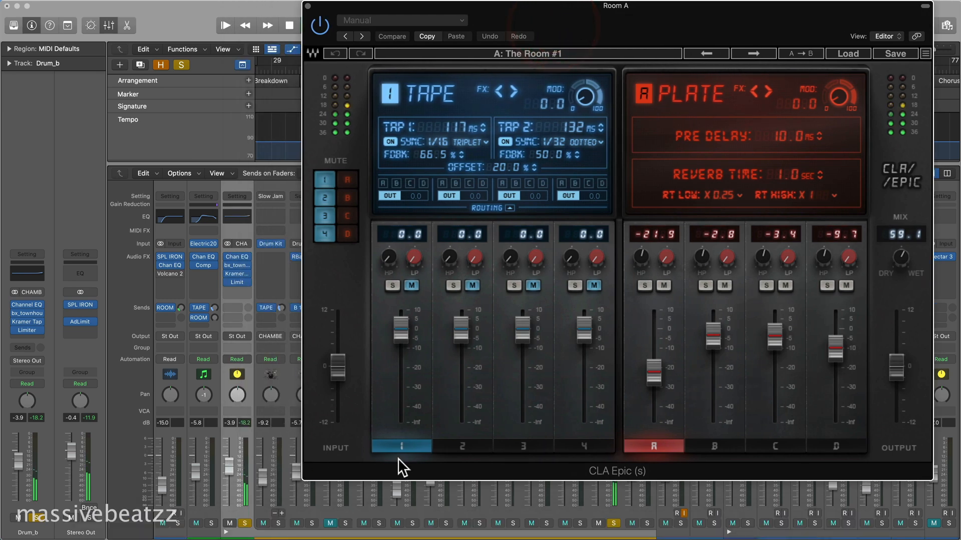
# Unsolo the Dr17-18 channel, clear the Room A window out of view and lower the channel's fader to -4.6 dB.
pyautogui.click(613, 522)
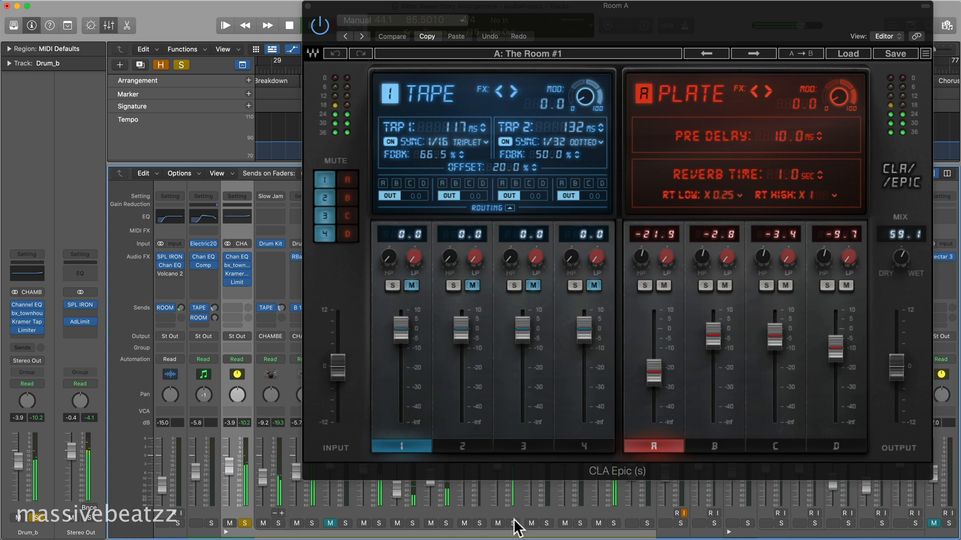
pyautogui.moveTo(627, 29); pyautogui.dragTo(960, 77)
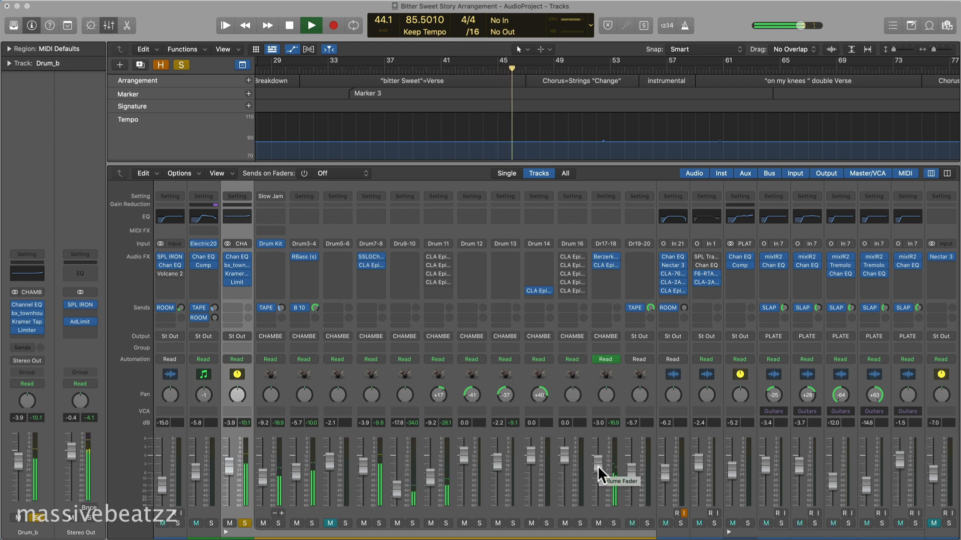
pyautogui.moveTo(598, 466); pyautogui.dragTo(597, 473)
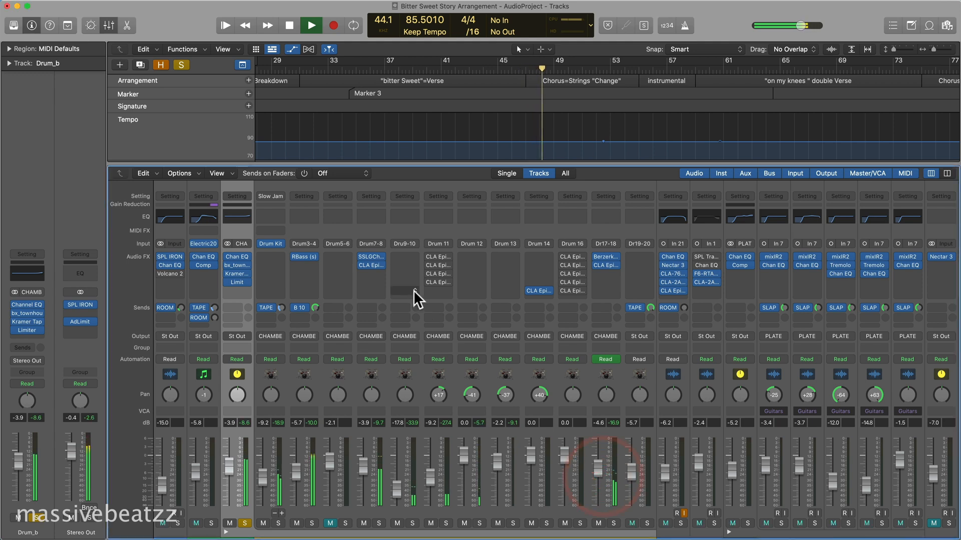
# Solo the Drum7-8 channel and compare its sound with CLA Epic bypassed and re-enabled.
pyautogui.click(379, 523)
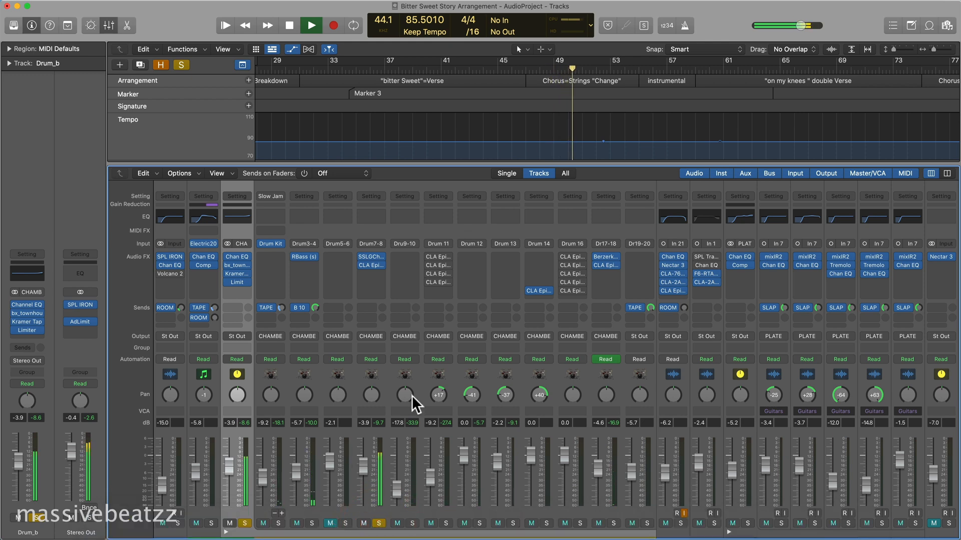
pyautogui.click(362, 266)
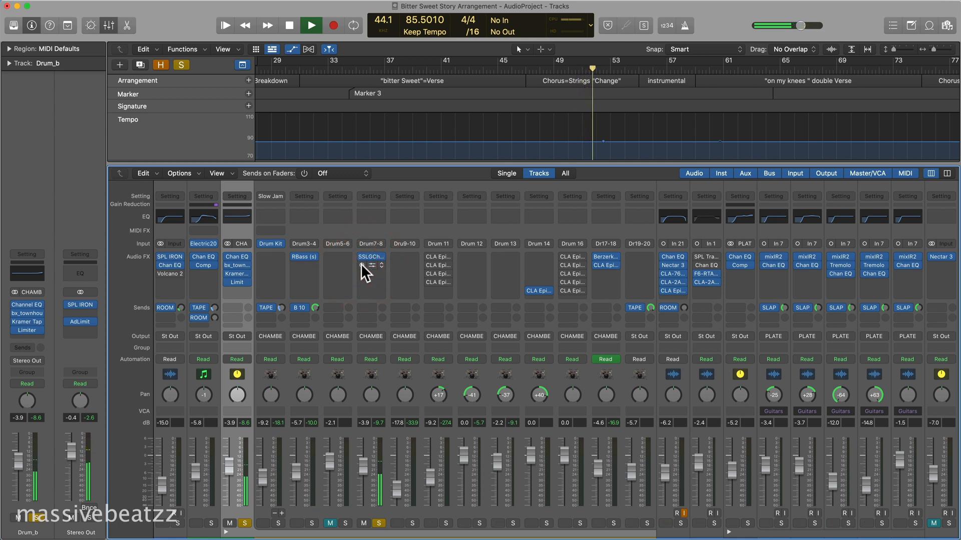
pyautogui.click(362, 265)
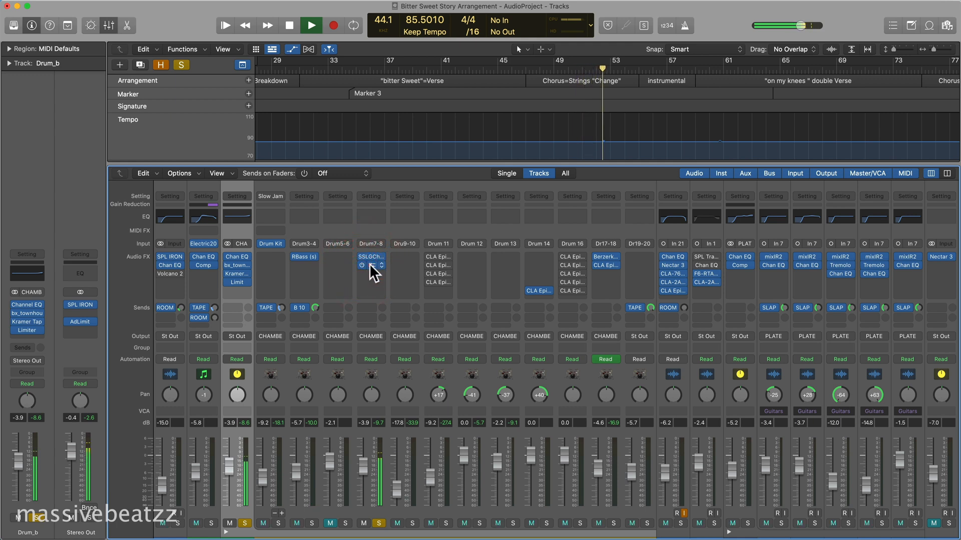
# Open the CLA Epic on the soloed Snare channel and raise its wet/dry mix to about 60.
pyautogui.click(370, 265)
pyautogui.moveTo(858, 176); pyautogui.dragTo(452, 102)
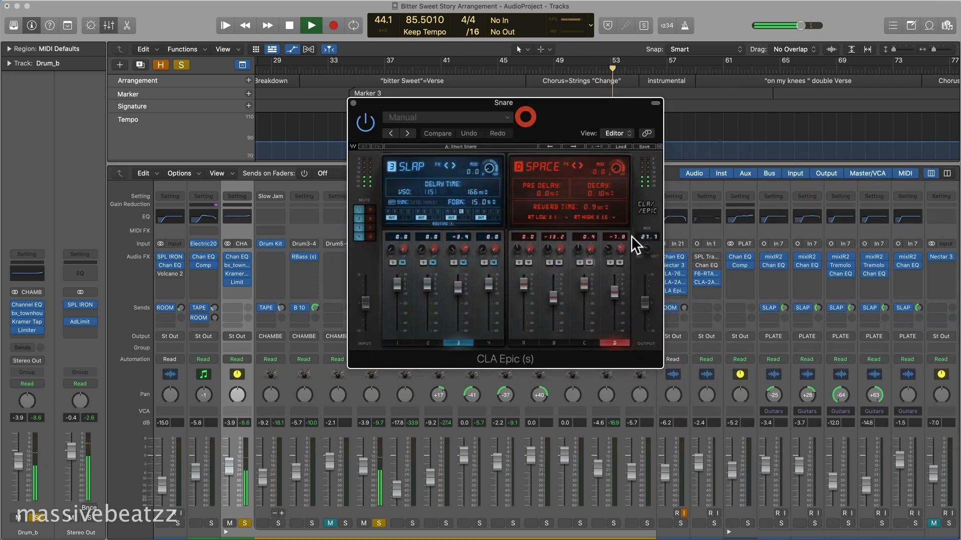
pyautogui.moveTo(647, 249); pyautogui.dragTo(646, 235)
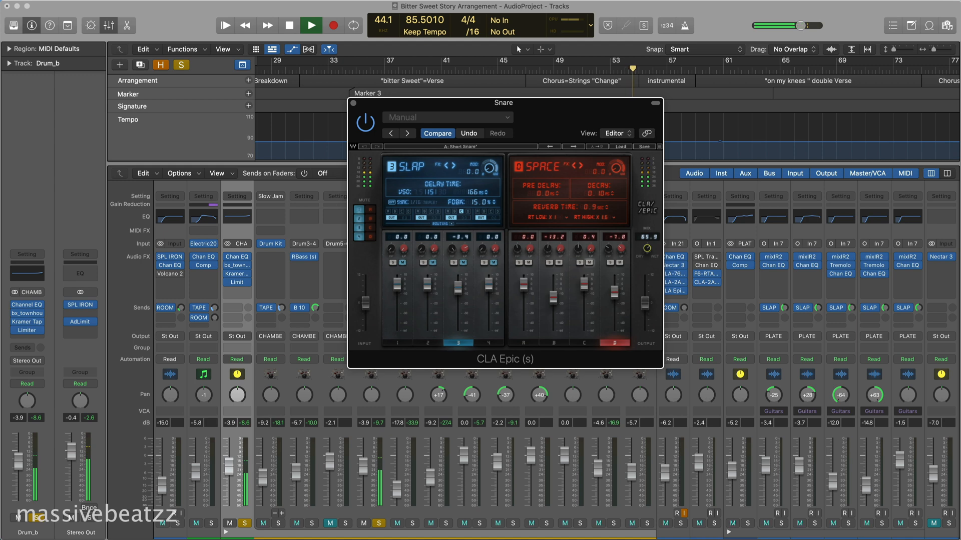
pyautogui.moveTo(647, 248); pyautogui.dragTo(647, 250)
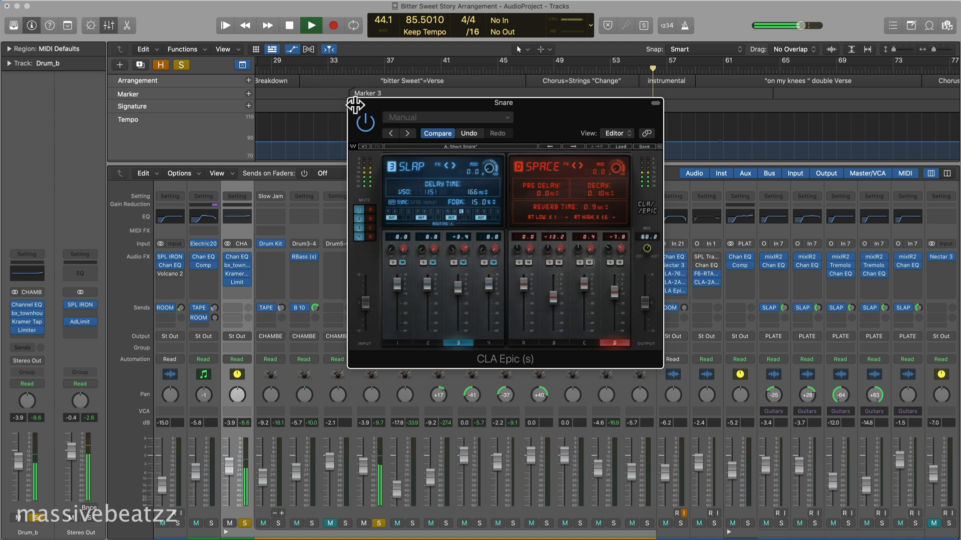
# Unsolo the Drum7-8 channel and close the Snare CLA Epic window.
pyautogui.click(379, 523)
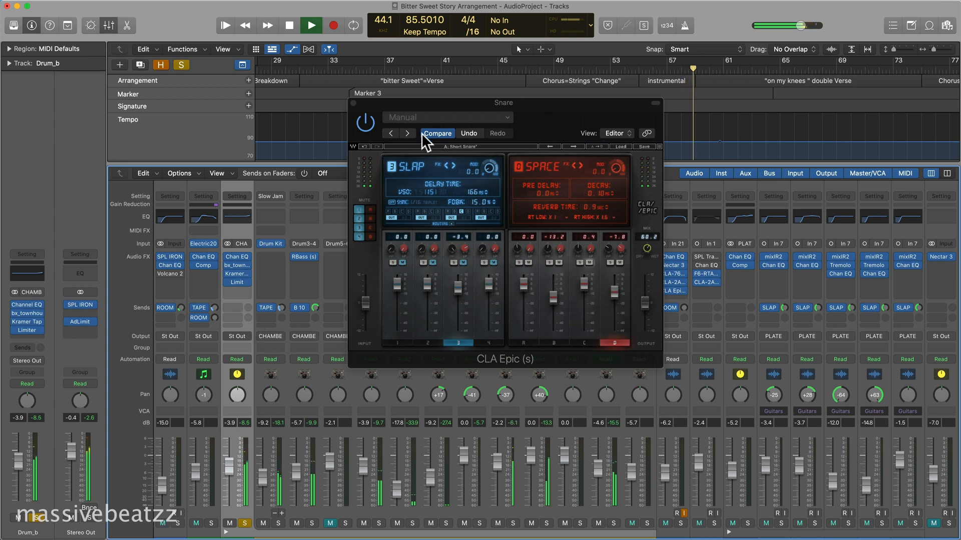
pyautogui.moveTo(421, 108); pyautogui.dragTo(564, 116)
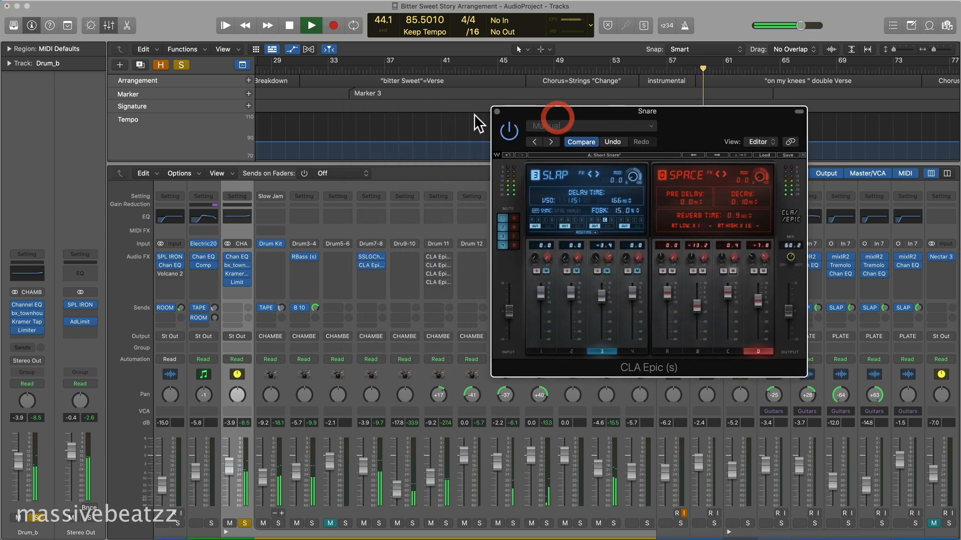
pyautogui.click(494, 113)
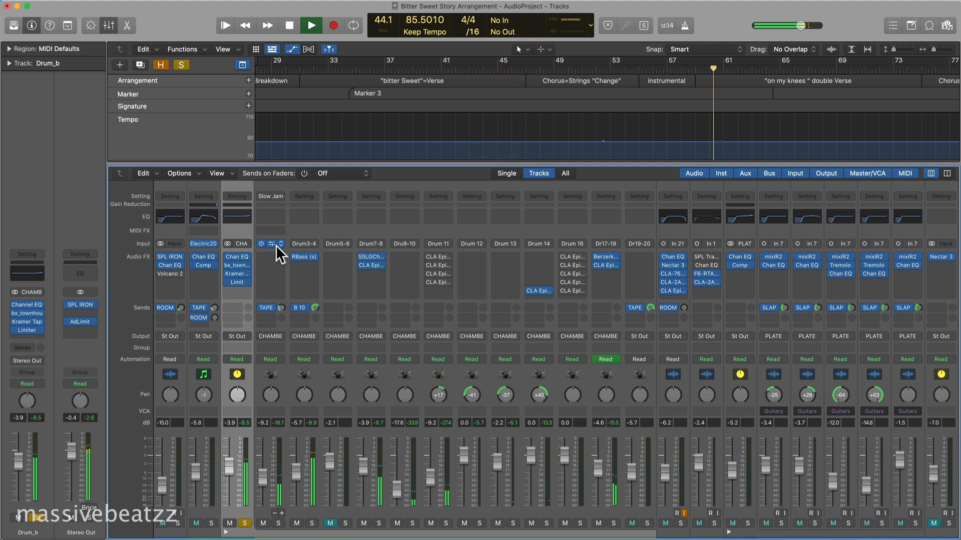
# Restart playback, compare the drums with Dr17-18 muted and unmuted, and raise that channel's fader to -2.4 dB.
pyautogui.press('space')
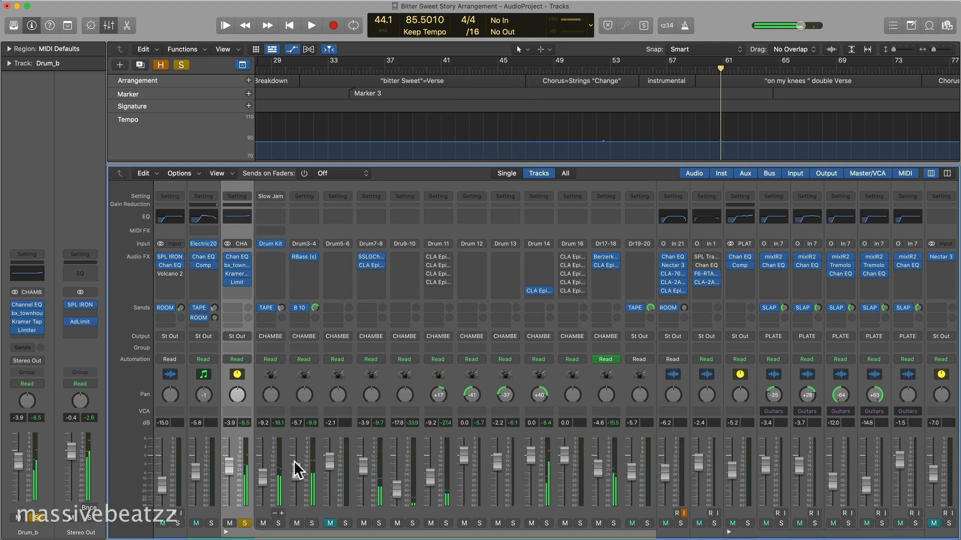
pyautogui.press('space')
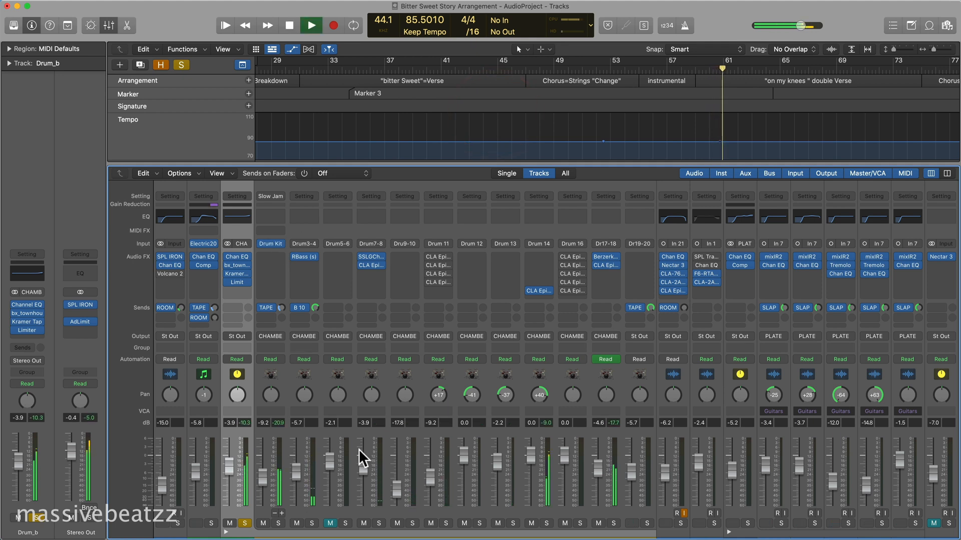
pyautogui.click(599, 524)
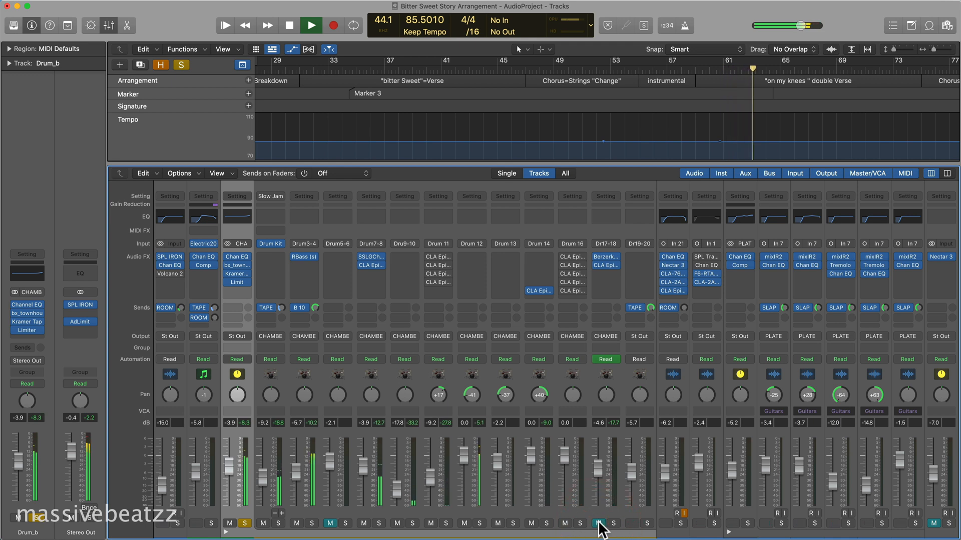
pyautogui.click(599, 523)
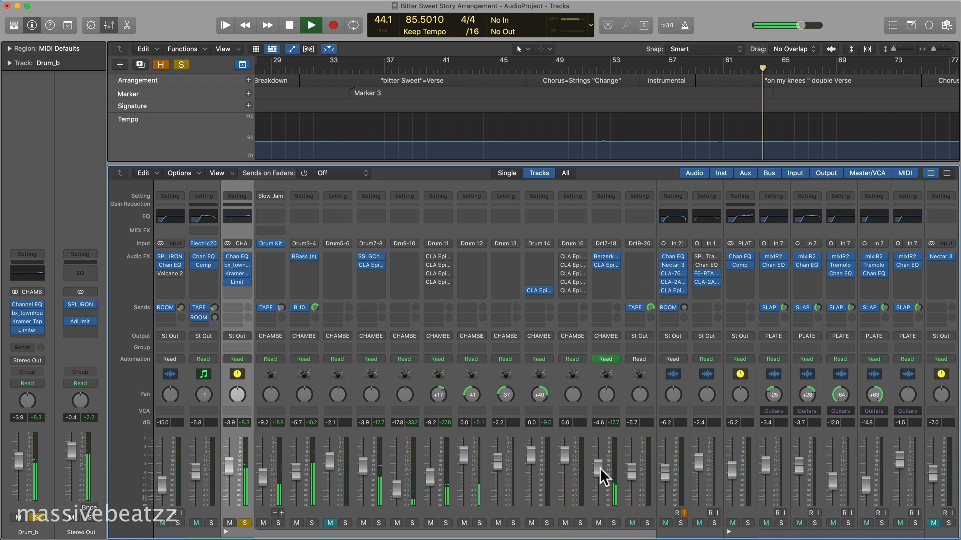
pyautogui.moveTo(600, 475); pyautogui.dragTo(604, 457)
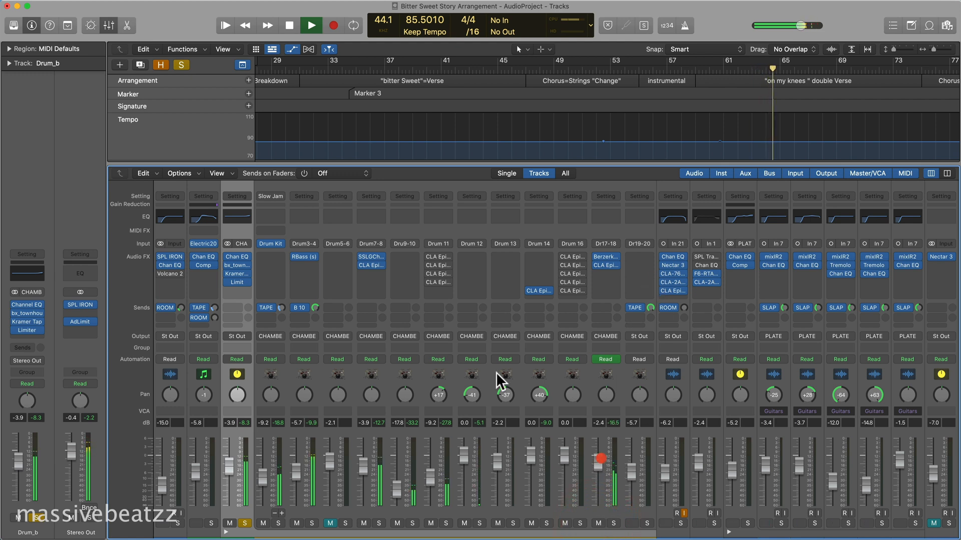
# Compare the drum bus with its Kramer Tape, bx_townhouse compressor and Limiter inserts bypassed and re-enabled.
pyautogui.moveTo(227, 266)
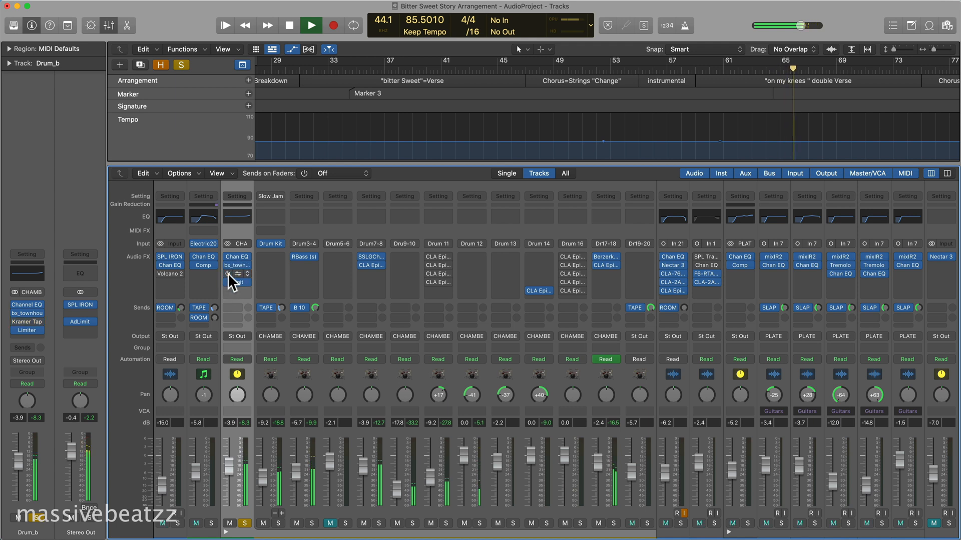
pyautogui.click(227, 274)
pyautogui.click(226, 274)
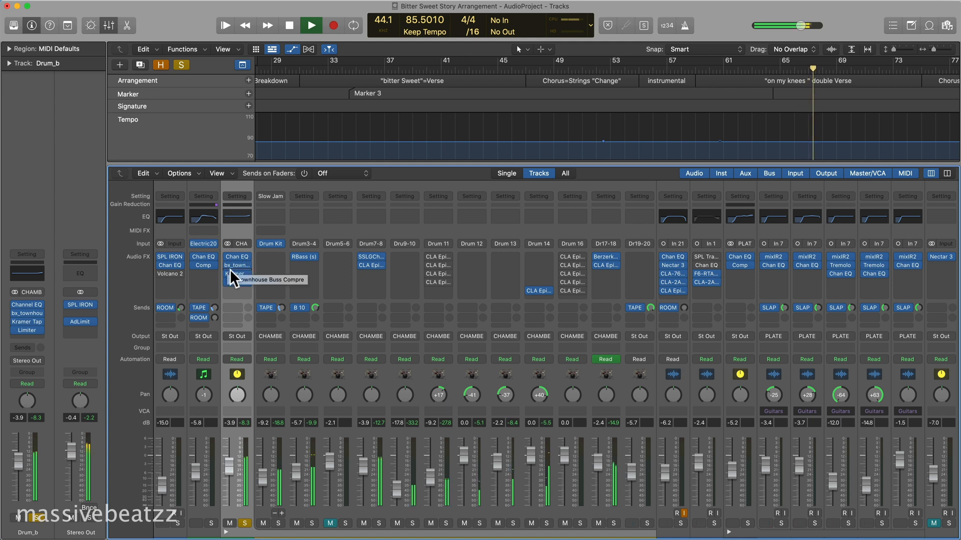
pyautogui.click(227, 265)
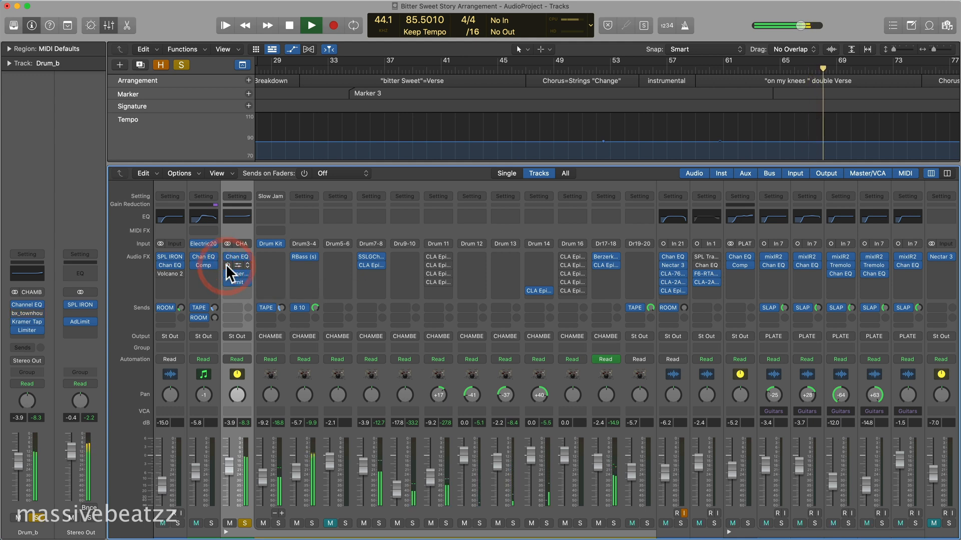
pyautogui.click(228, 275)
pyautogui.click(227, 283)
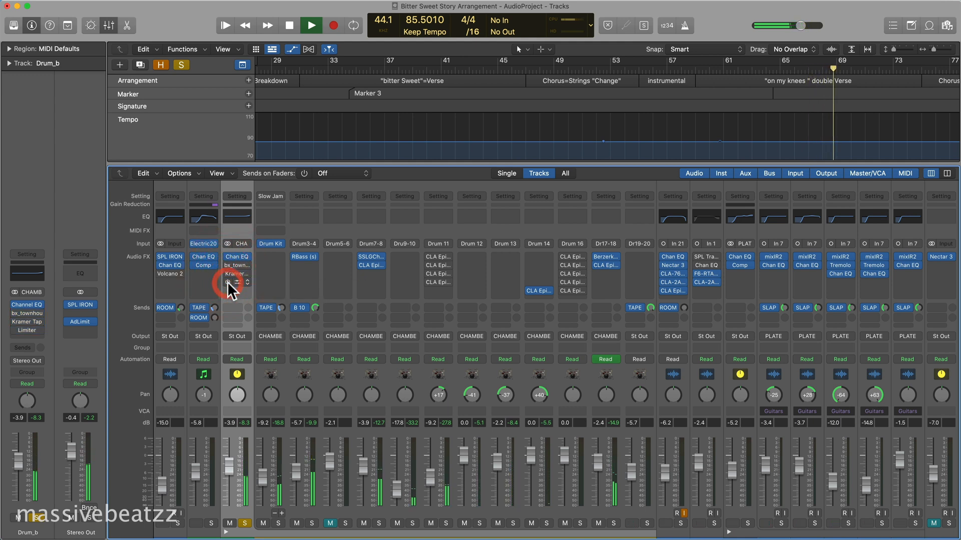
pyautogui.click(227, 281)
pyautogui.click(228, 274)
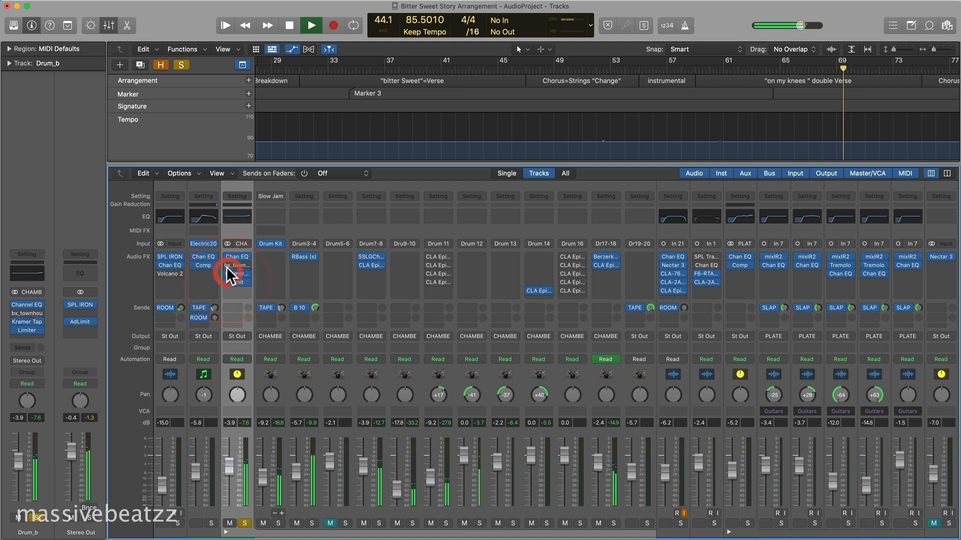
pyautogui.click(227, 266)
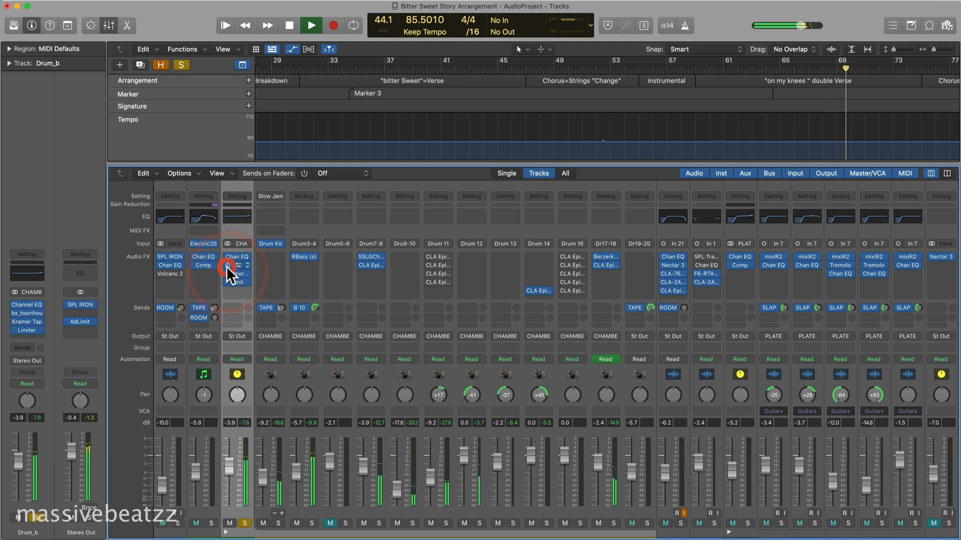
# Unsolo the Drum_b stack to hear the full song, hide the mixer and select the Vox track.
pyautogui.click(244, 523)
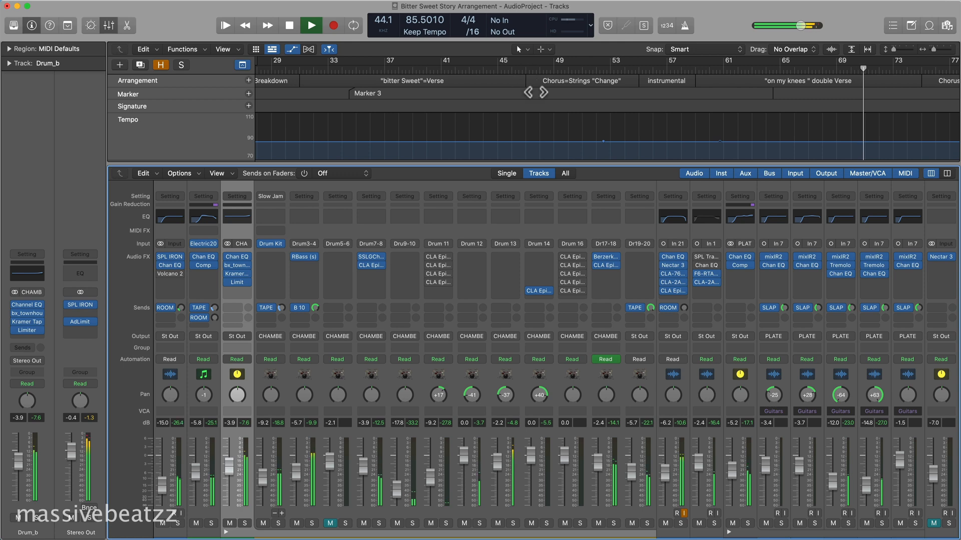
pyautogui.press('x')
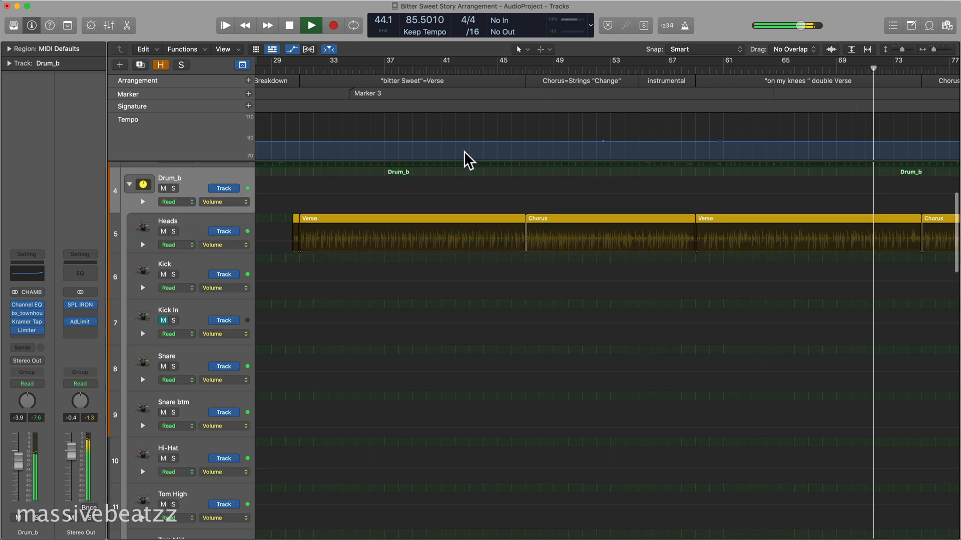
pyautogui.scroll(5, 167, 225)
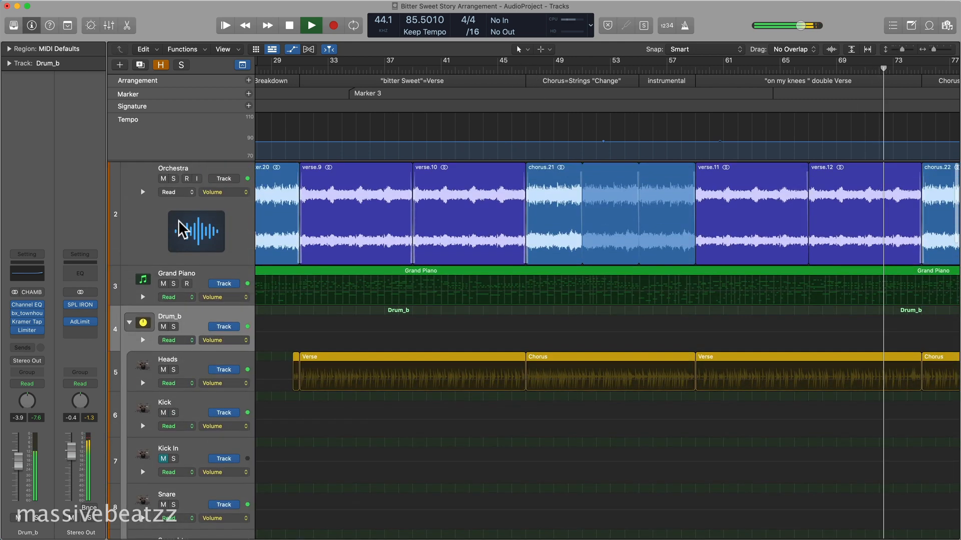
pyautogui.scroll(-15, 202, 291)
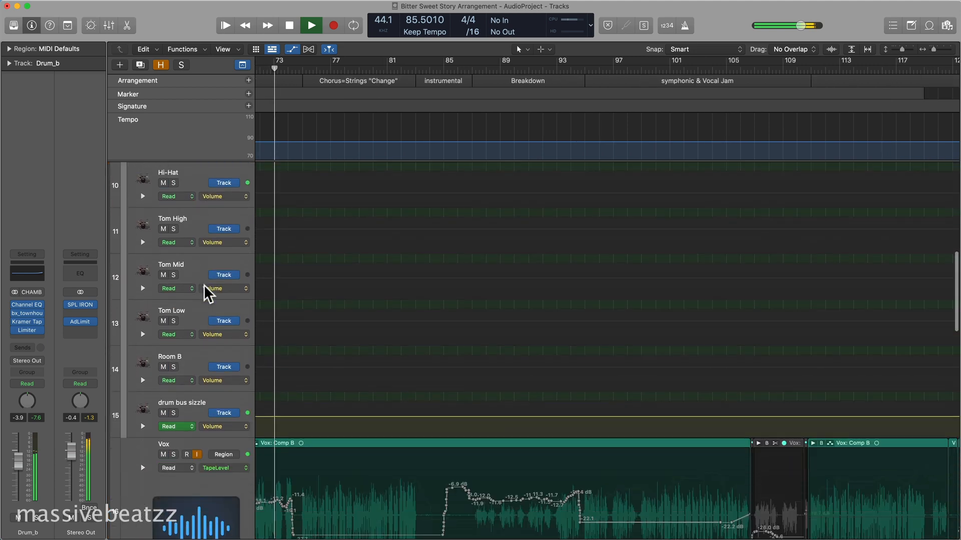
pyautogui.click(189, 357)
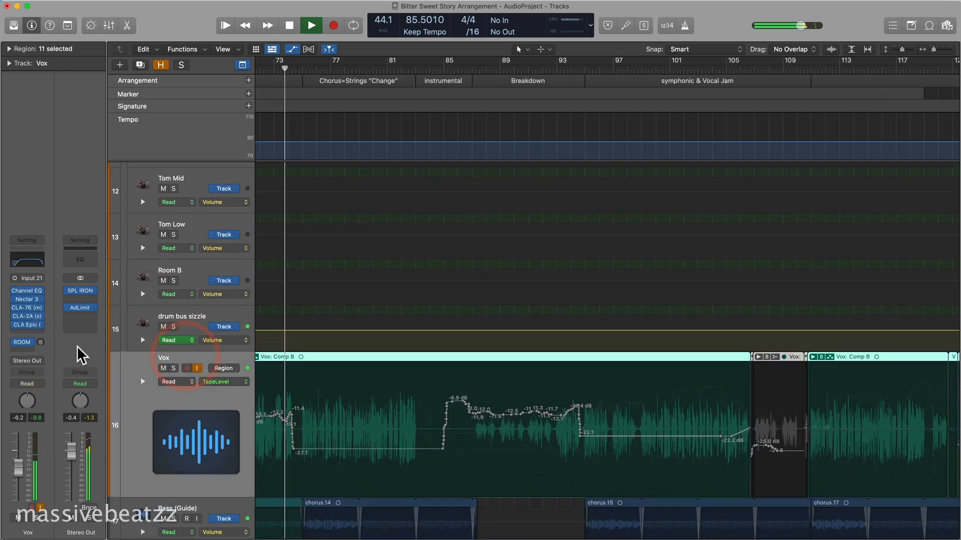
# Set the Vox track's CLA Epic output to -0.3 and mix to 39.4, and close the plug-in window.
pyautogui.click(25, 325)
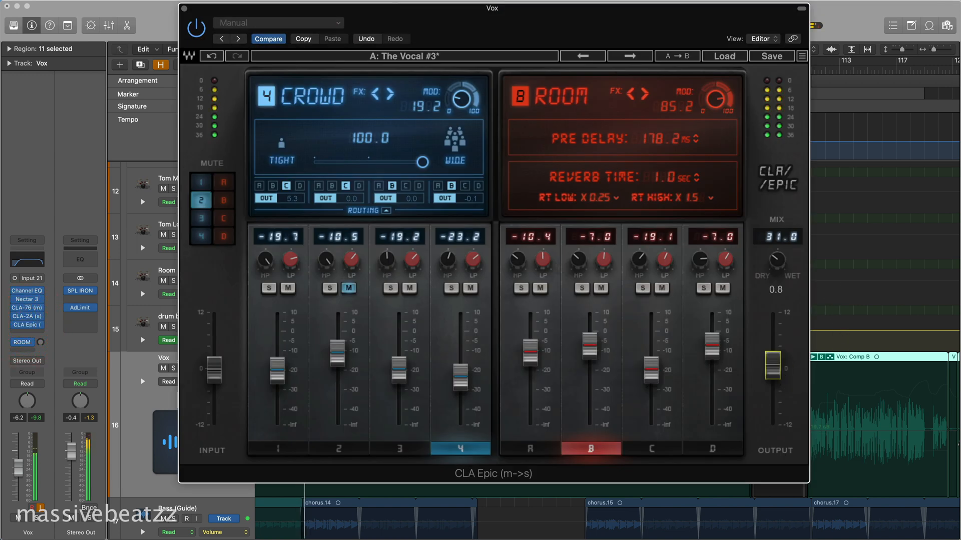
pyautogui.moveTo(772, 365); pyautogui.dragTo(773, 373)
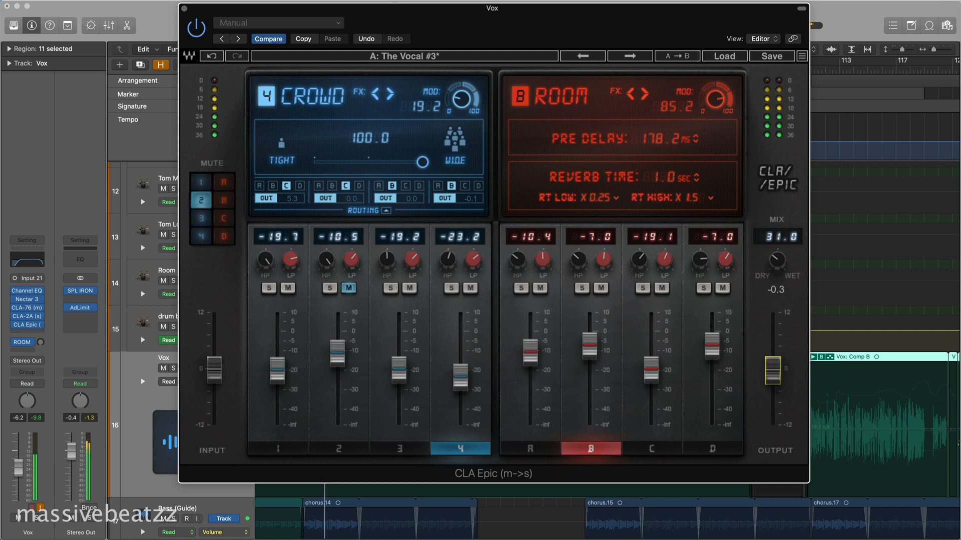
pyautogui.moveTo(778, 260); pyautogui.dragTo(778, 252)
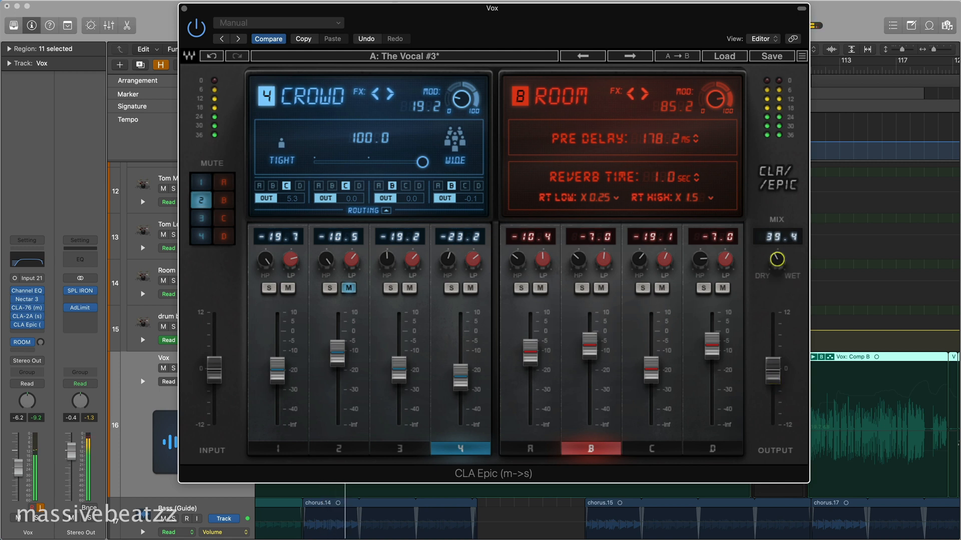
pyautogui.click(184, 8)
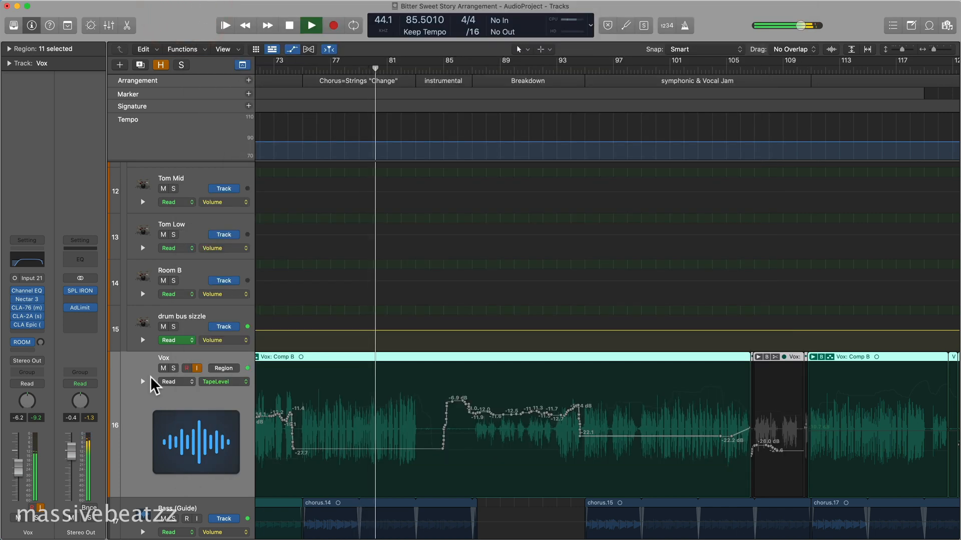
# Hide the track automation and mute the Orchestra and Grand Piano tracks.
pyautogui.press('a')
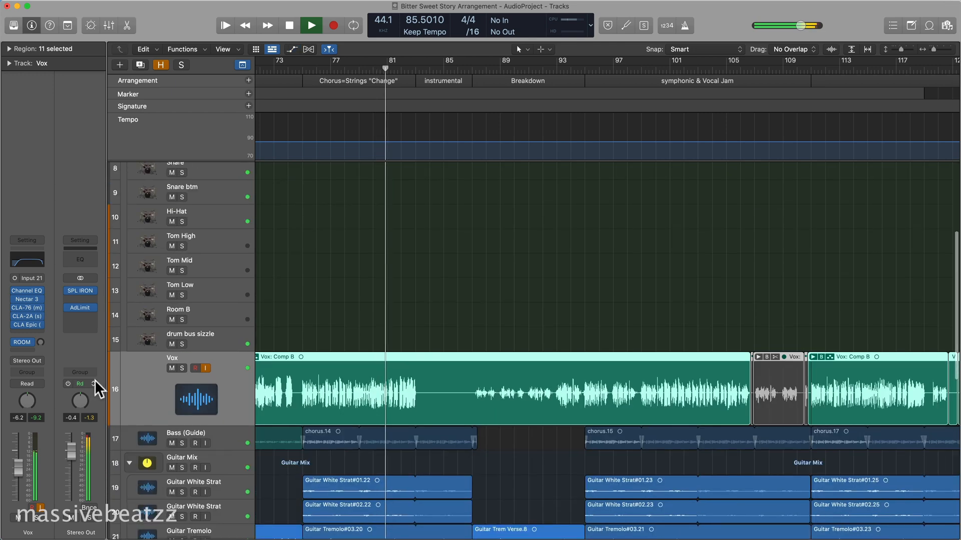
pyautogui.scroll(-10, 237, 420)
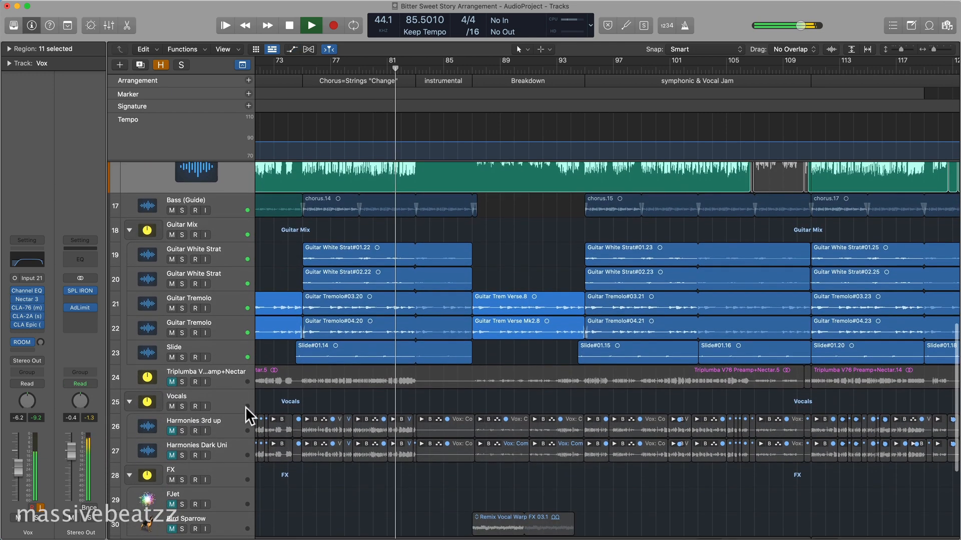
pyautogui.scroll(3, 248, 406)
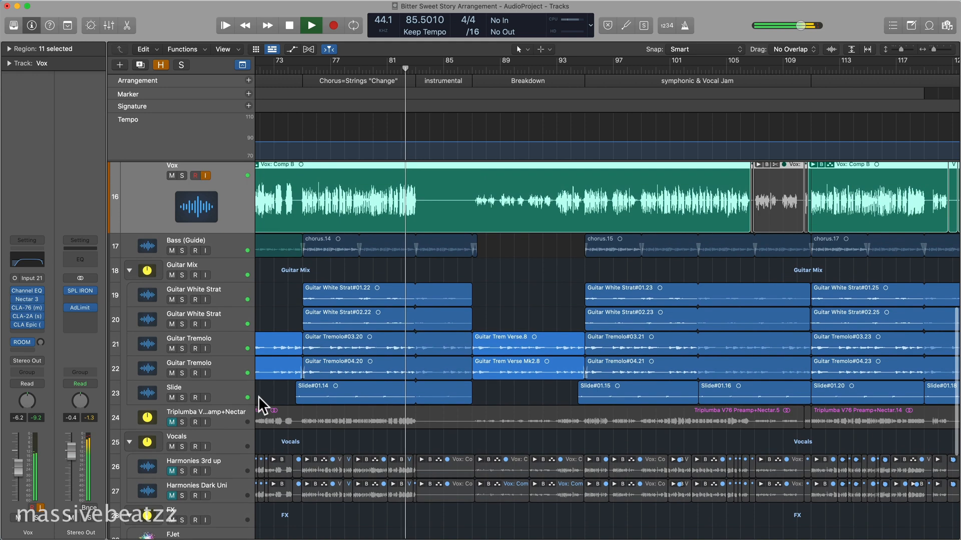
pyautogui.scroll(8, 260, 400)
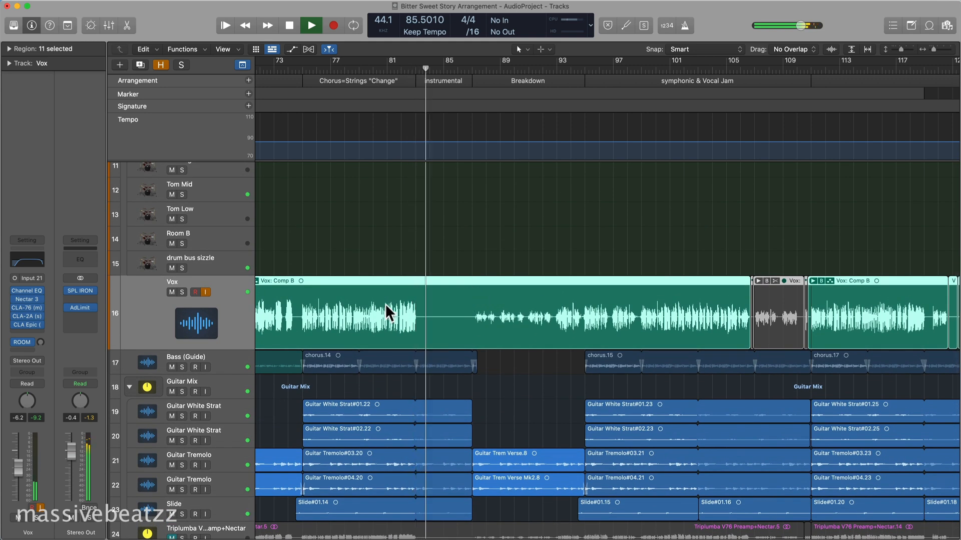
pyautogui.scroll(10, 198, 248)
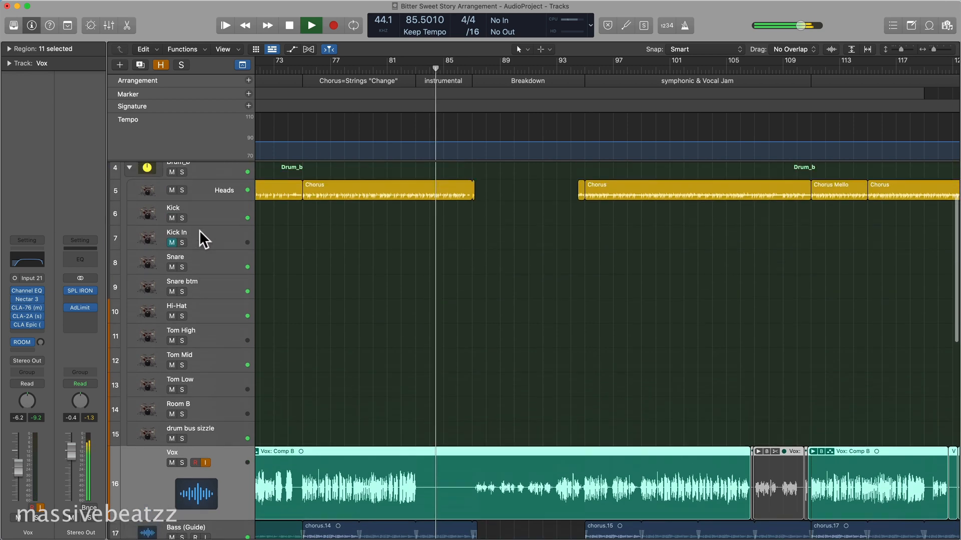
pyautogui.scroll(5, 204, 240)
pyautogui.click(172, 191)
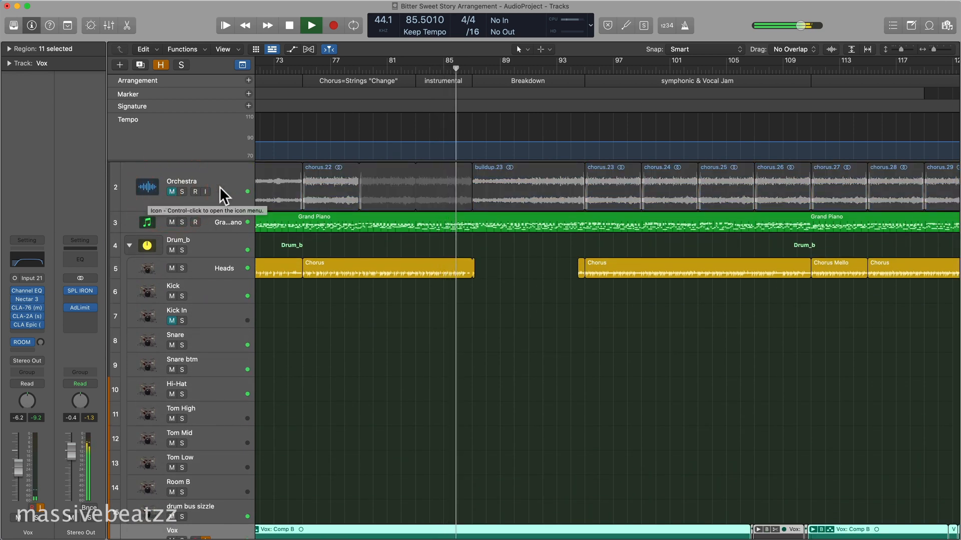
pyautogui.click(171, 222)
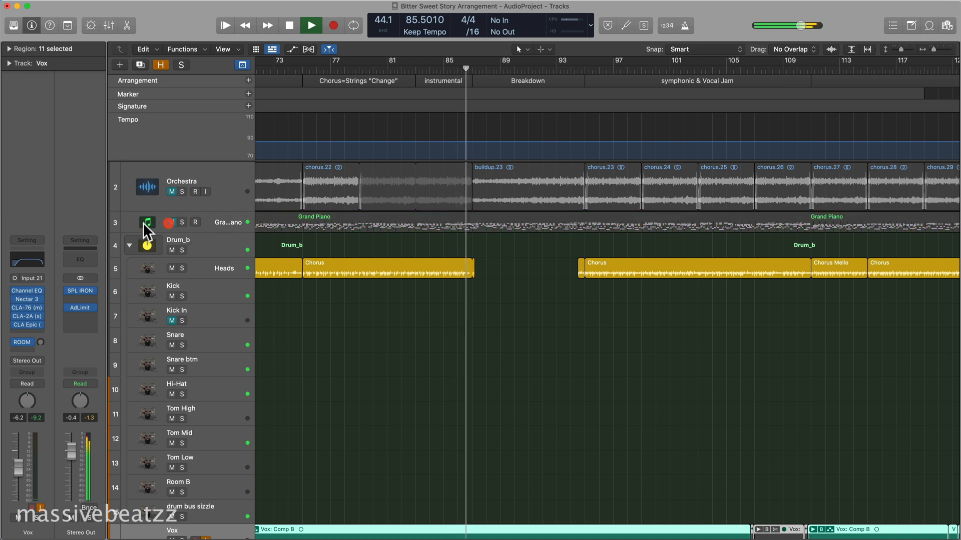
# Look over the arrangement from the Breakdown to the song's end across the orchestra, drum, vocal and guitar tracks.
pyautogui.hscroll(5, 503, 195)
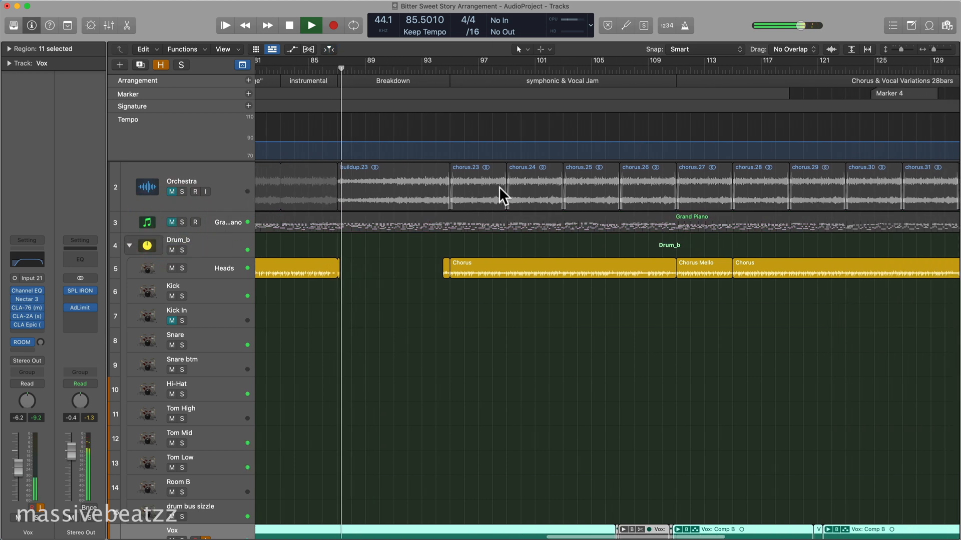
pyautogui.hscroll(15, 503, 195)
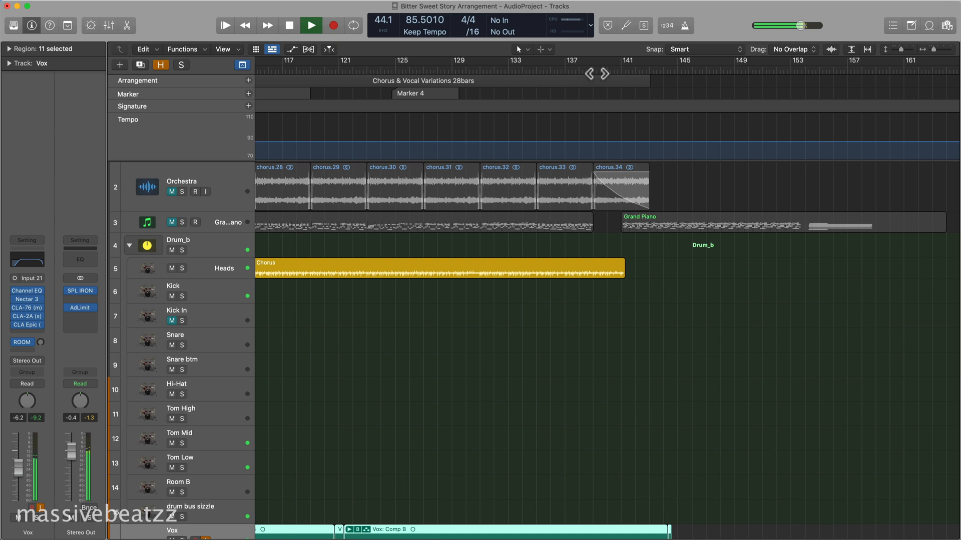
pyautogui.hscroll(-10, 504, 122)
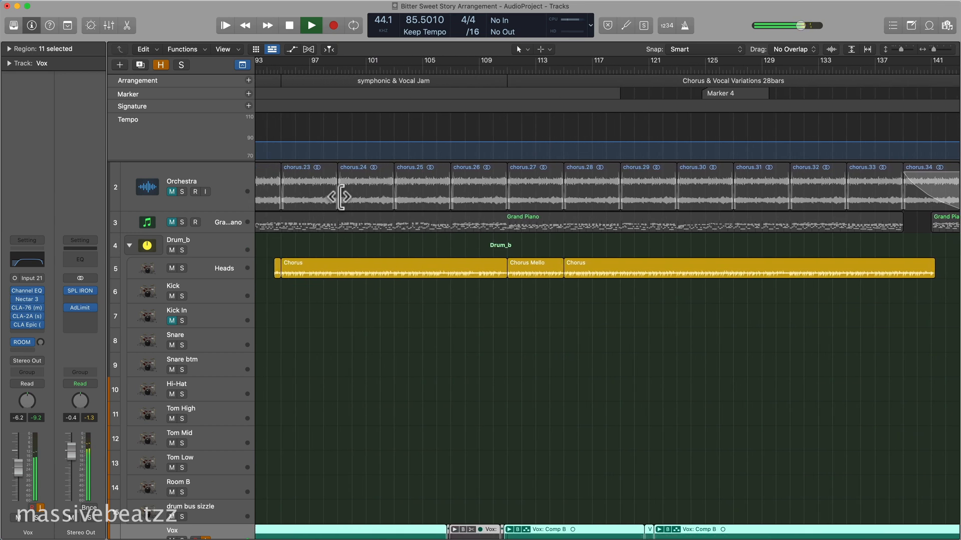
pyautogui.scroll(-6, 323, 272)
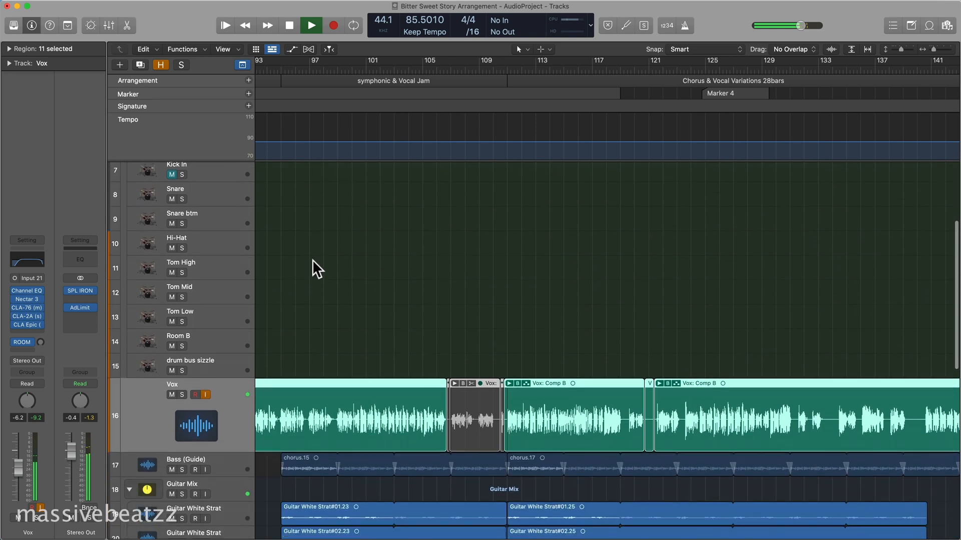
pyautogui.scroll(-5, 312, 259)
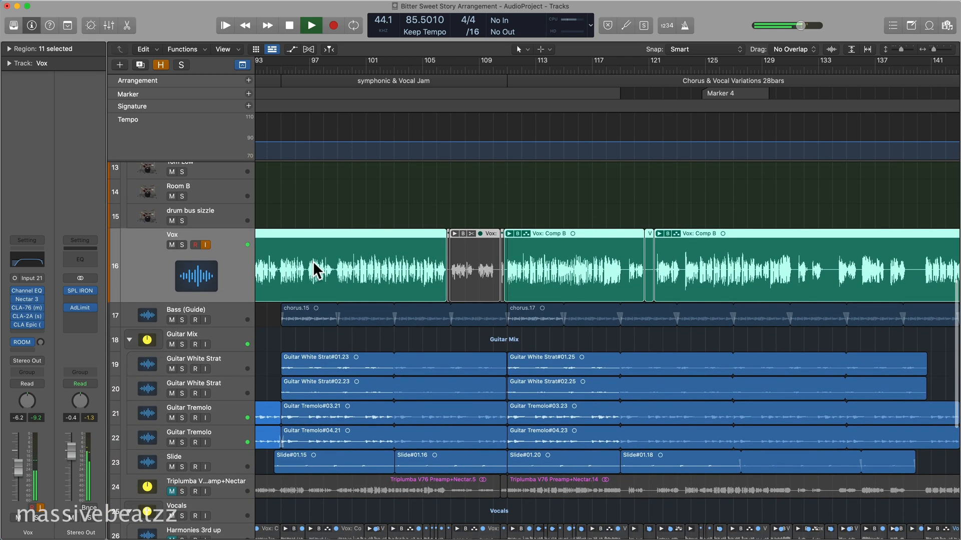
pyautogui.scroll(10, 350, 265)
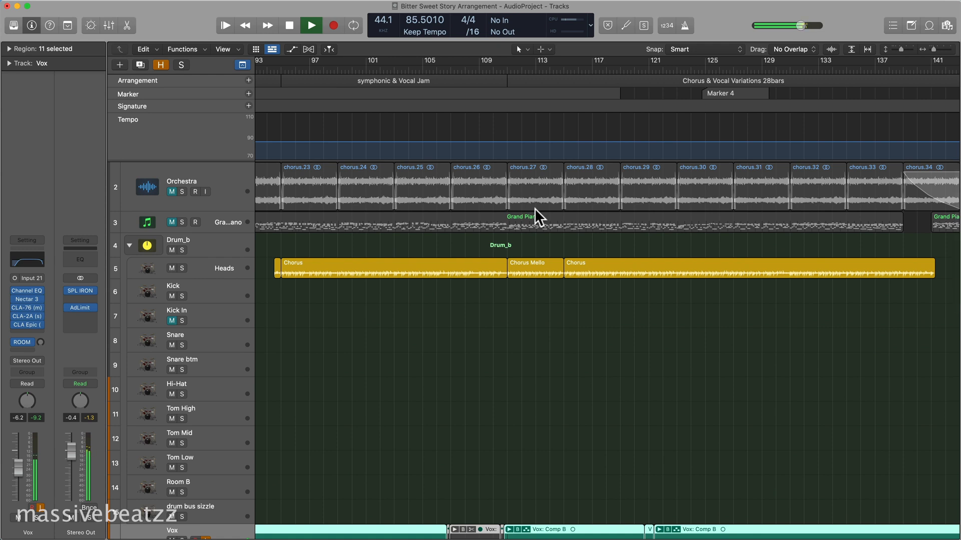
pyautogui.press('z')
pyautogui.press('z')
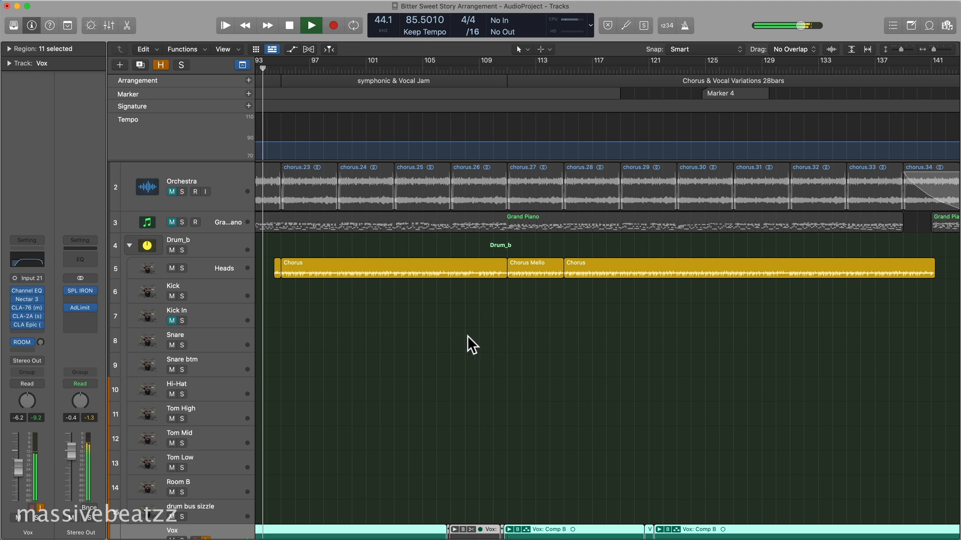
# Unmute the Orchestra track and raise the Guitar Mix fader to -2.8 dB.
pyautogui.hscroll(-8, 444, 327)
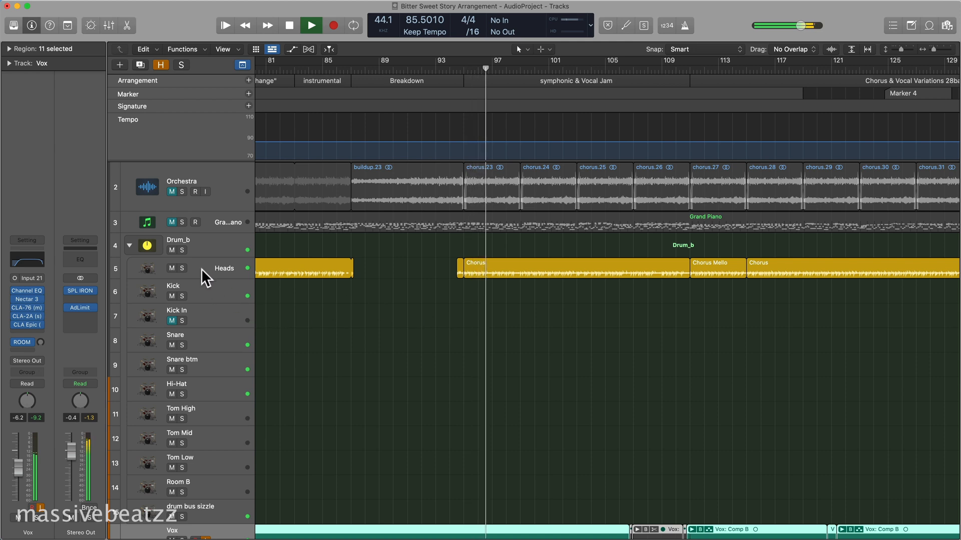
pyautogui.click(172, 192)
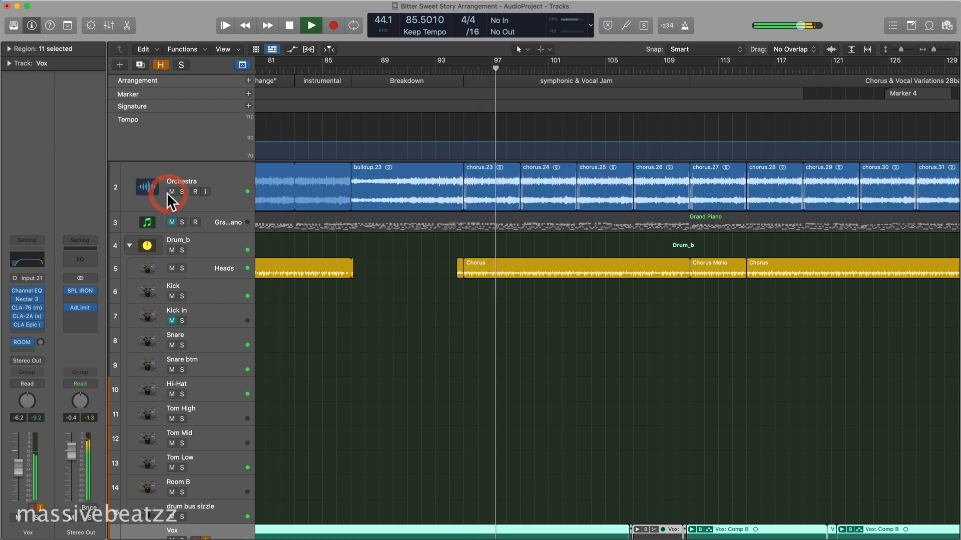
pyautogui.scroll(-5, 210, 244)
pyautogui.scroll(-8, 210, 245)
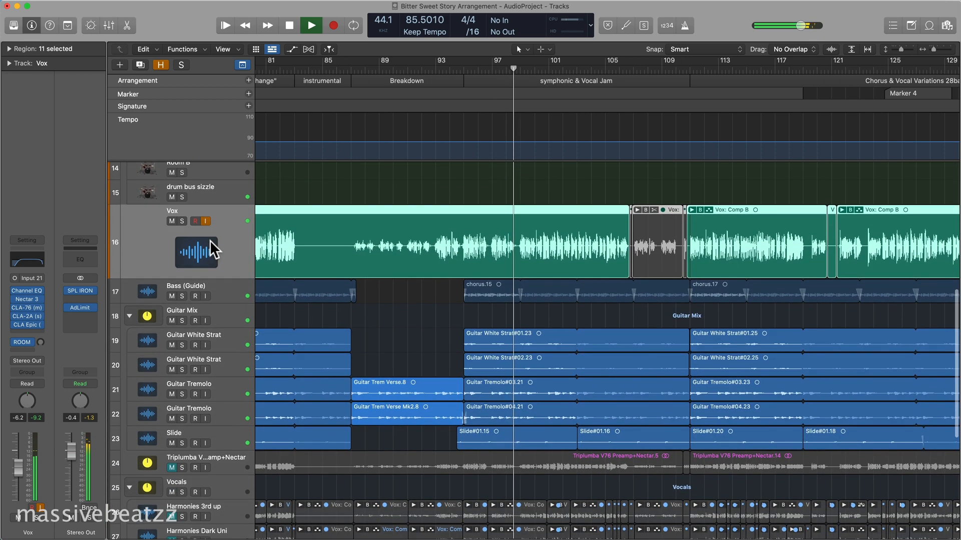
pyautogui.click(222, 315)
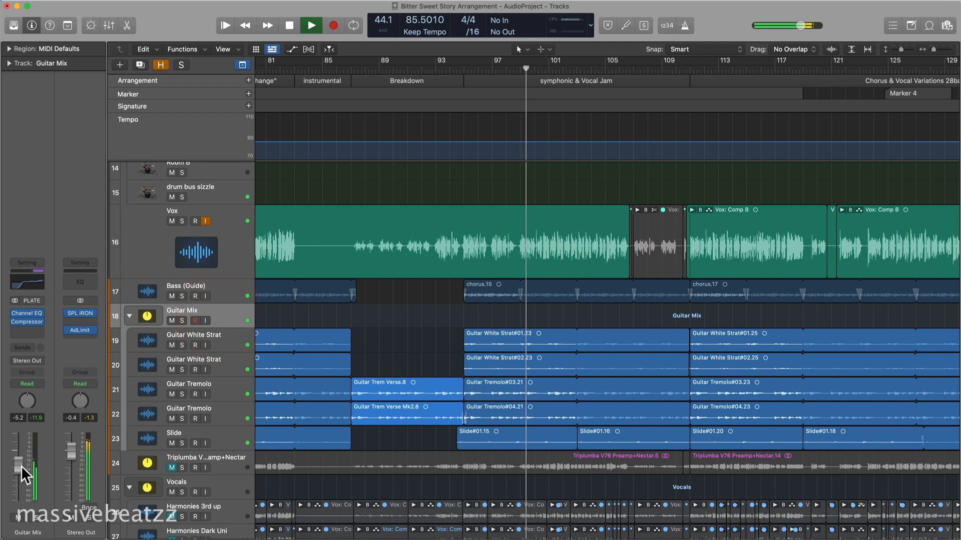
pyautogui.moveTo(20, 467); pyautogui.dragTo(20, 460)
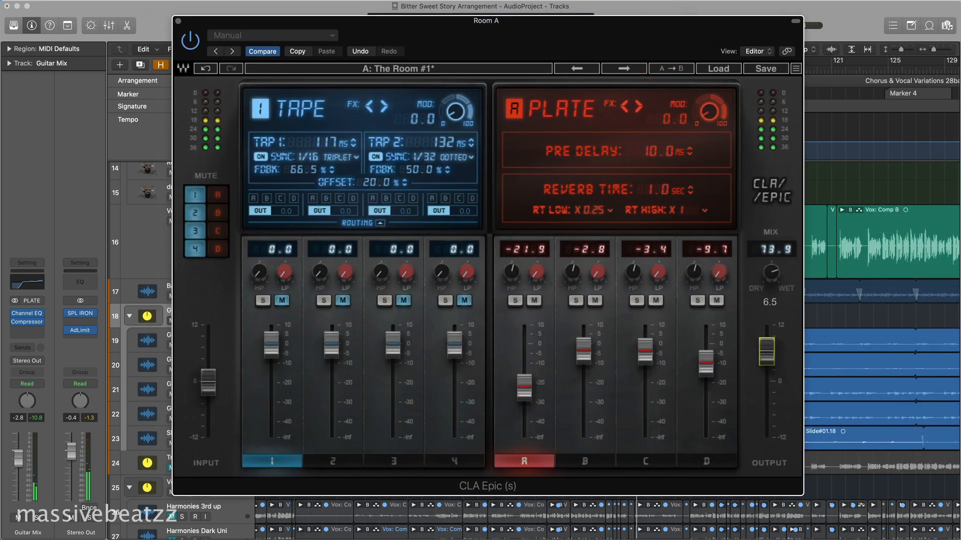
# In Room A's CLA Epic, lower the output, set mix to 24.2, Tape to -3.2, Throw to -5.6, Slap to -5.9, Crowd to -0.7, Plate to -21.0.
pyautogui.moveTo(766, 352); pyautogui.dragTo(766, 366)
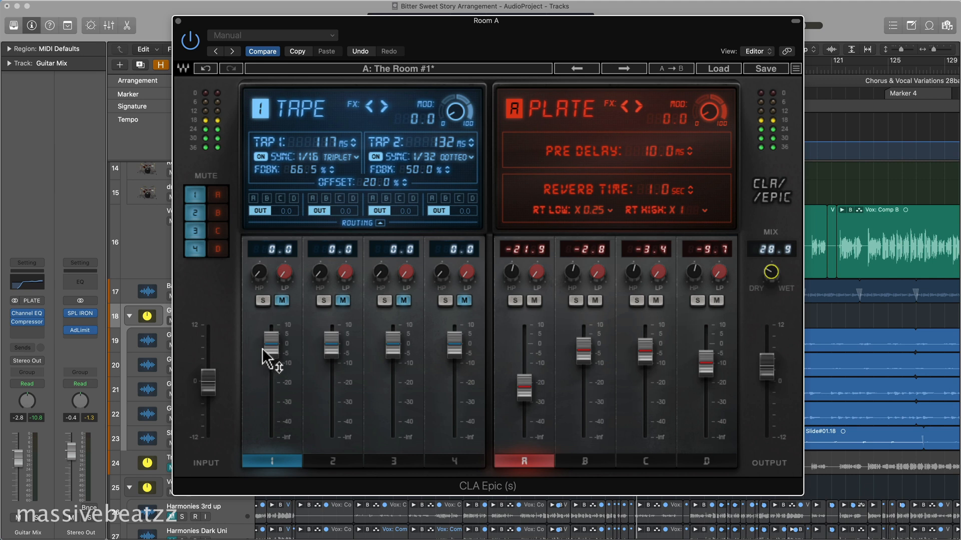
pyautogui.moveTo(323, 356); pyautogui.dragTo(323, 367)
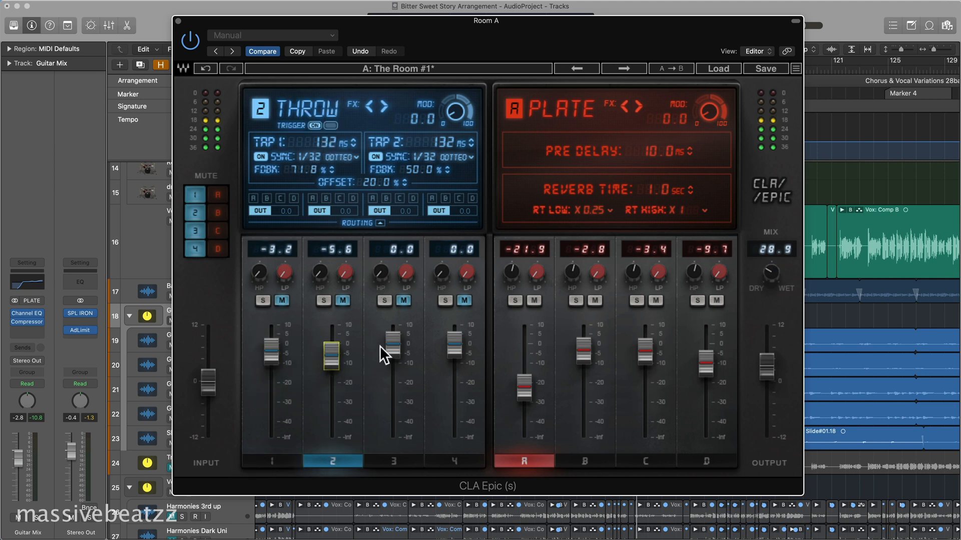
pyautogui.moveTo(393, 346); pyautogui.dragTo(393, 356)
pyautogui.moveTo(452, 346); pyautogui.dragTo(457, 350)
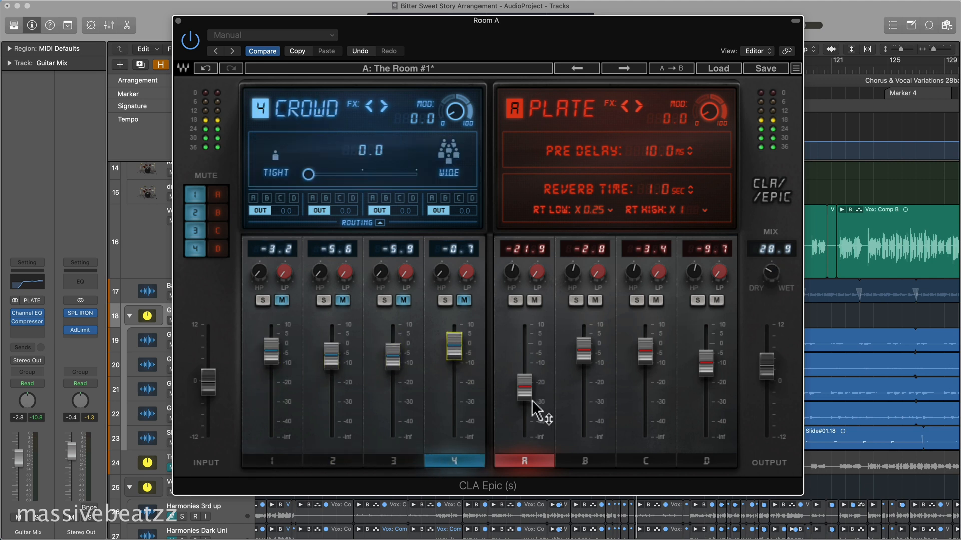
pyautogui.moveTo(532, 402); pyautogui.dragTo(532, 399)
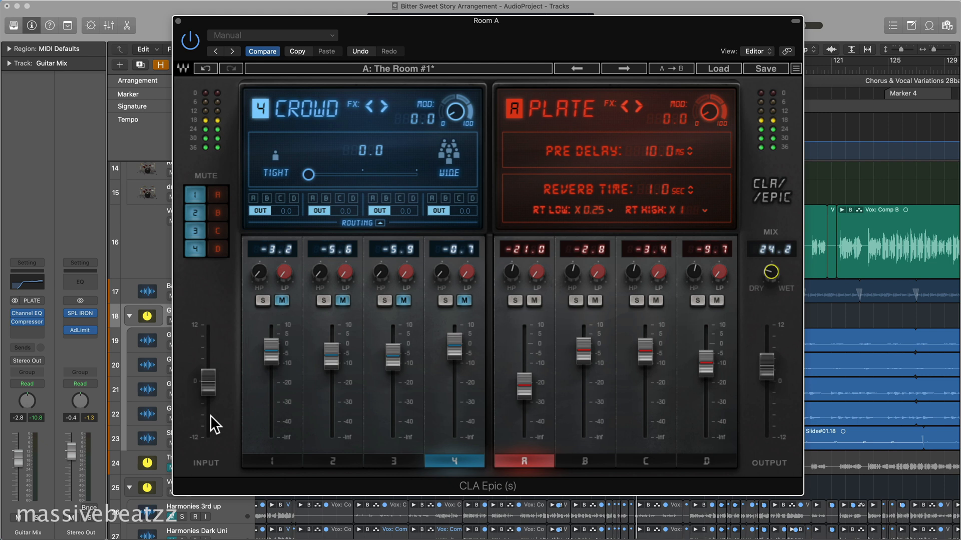
# Rebalance Room A's CLA Epic faders: Tape -7.0, Throw -8.2, Slap -6.0, Crowd -0.3, Plate -17.4, Room -4.2, Hall -6.3, Space -11.3.
pyautogui.moveTo(281, 350)
pyautogui.mouseDown()
pyautogui.moveTo(280, 363)
pyautogui.moveTo(271, 357)
pyautogui.mouseUp()
pyautogui.click(332, 356)
pyautogui.moveTo(390, 364); pyautogui.dragTo(389, 368)
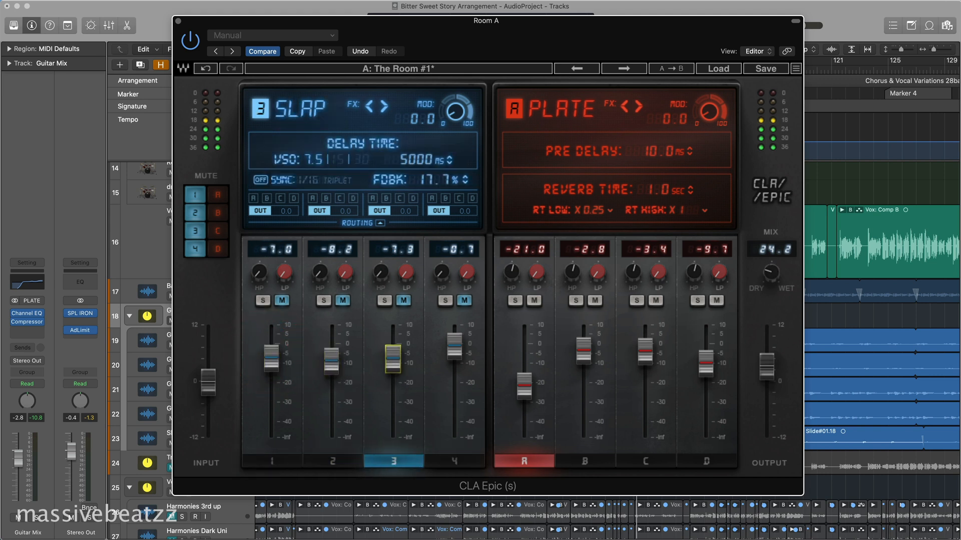
pyautogui.moveTo(453, 348); pyautogui.dragTo(453, 346)
pyautogui.moveTo(524, 388); pyautogui.dragTo(524, 381)
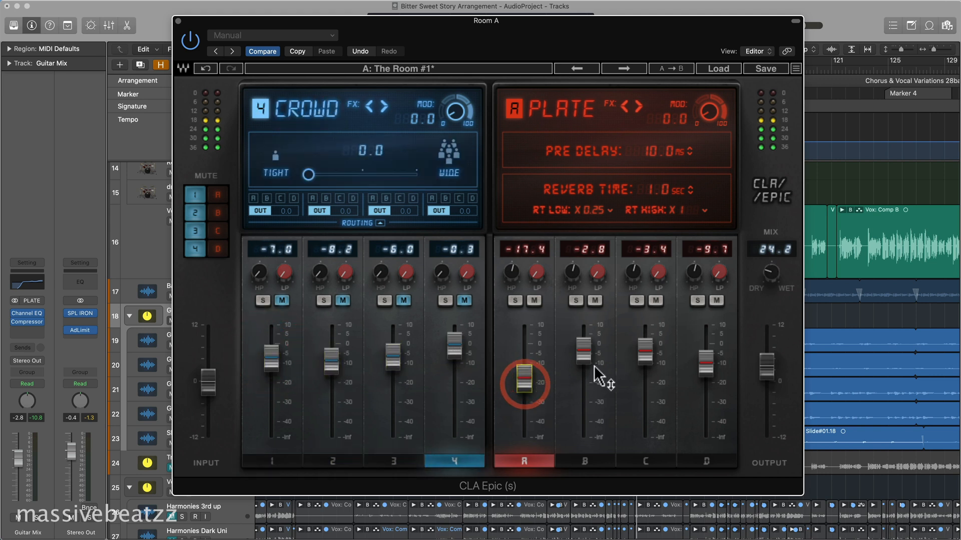
pyautogui.moveTo(591, 361); pyautogui.dragTo(644, 357)
pyautogui.moveTo(705, 373); pyautogui.dragTo(704, 377)
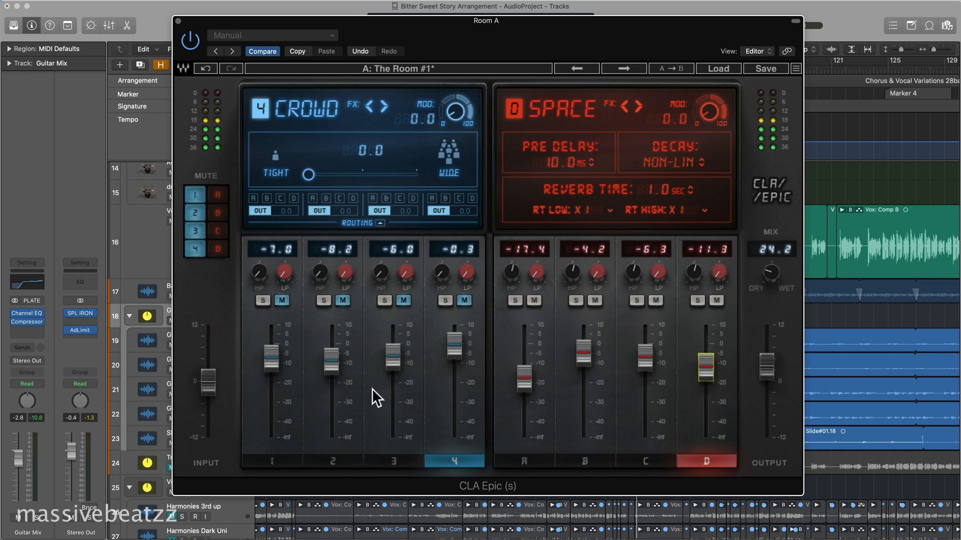
# Fine-tune Room A's CLA Epic faders to Tape -7.9, Throw -7.9, Slap -7.4, Crowd 0.2, Room -6.2 and Space -11.4.
pyautogui.moveTo(277, 368); pyautogui.dragTo(331, 360)
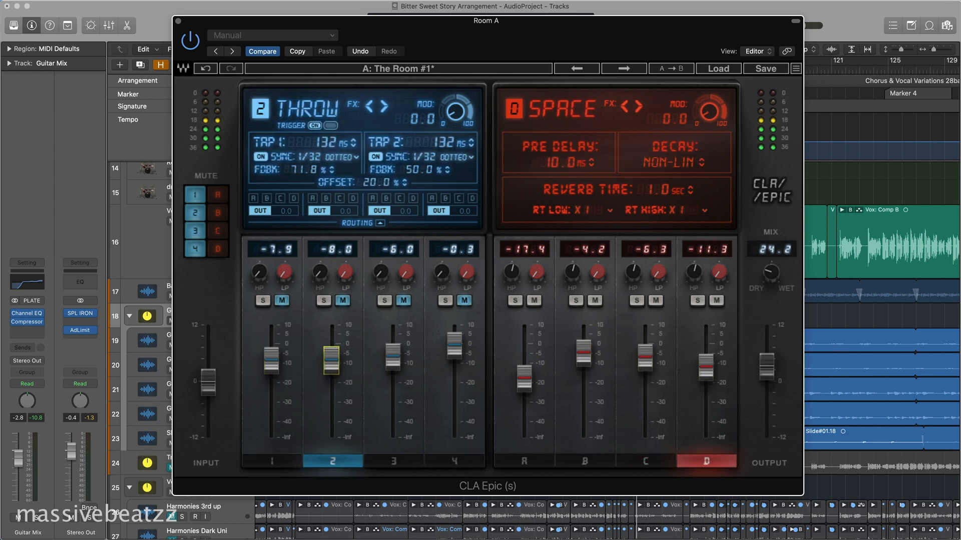
pyautogui.moveTo(393, 356); pyautogui.dragTo(393, 361)
pyautogui.moveTo(453, 356); pyautogui.dragTo(453, 355)
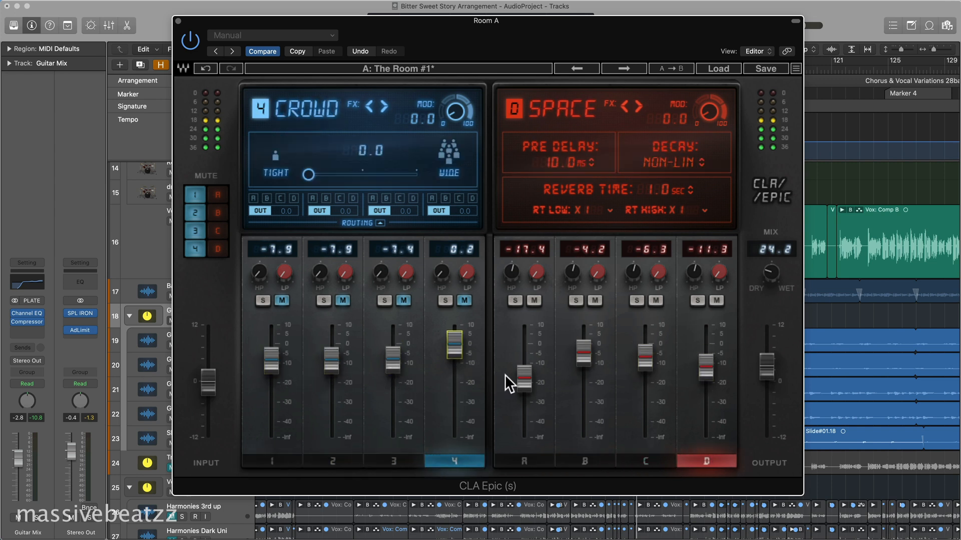
pyautogui.click(524, 380)
pyautogui.moveTo(583, 350); pyautogui.dragTo(583, 356)
pyautogui.click(645, 356)
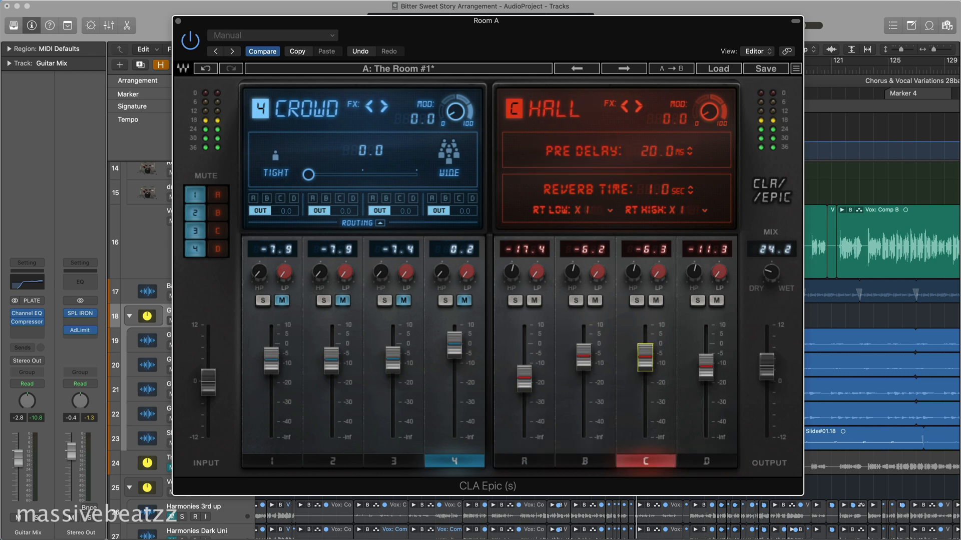
pyautogui.moveTo(706, 372); pyautogui.dragTo(705, 374)
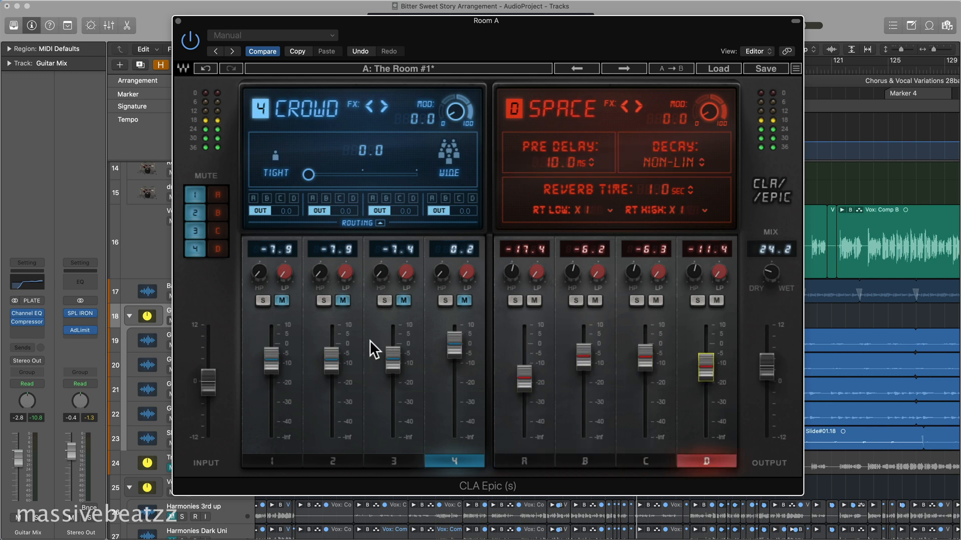
# Set the high-pass filter of the Tape delay in Room A's CLA Epic to 61.4 Hz.
pyautogui.click(259, 273)
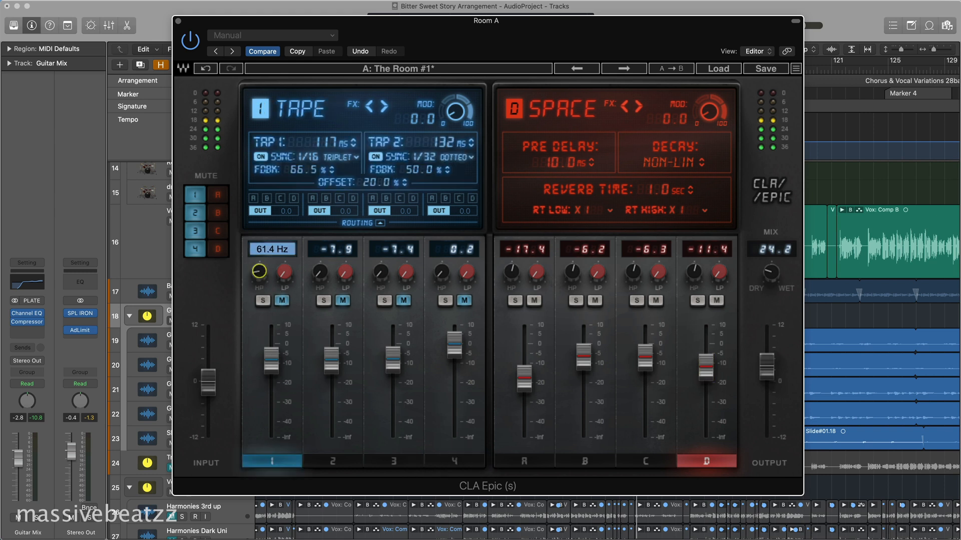